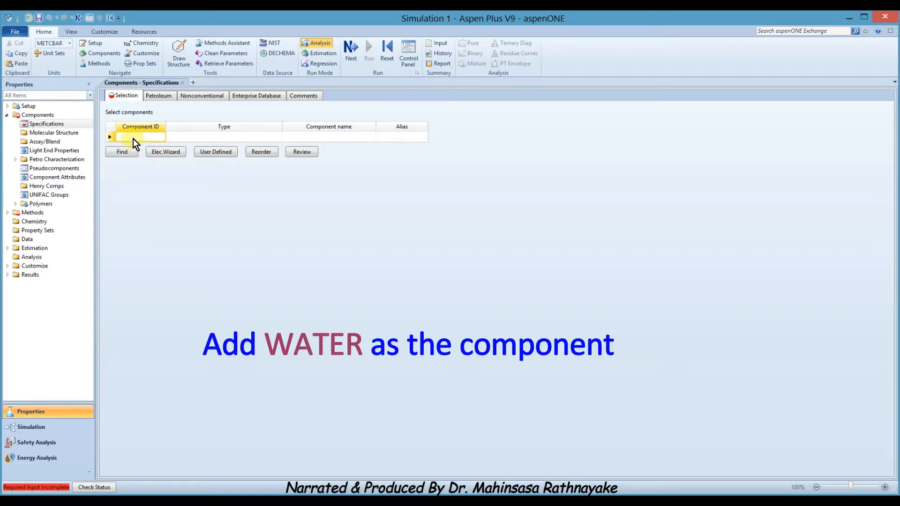
Add WATER as a component and choose STEAM-TA as the global property method.
type("WATER")
key("Return")
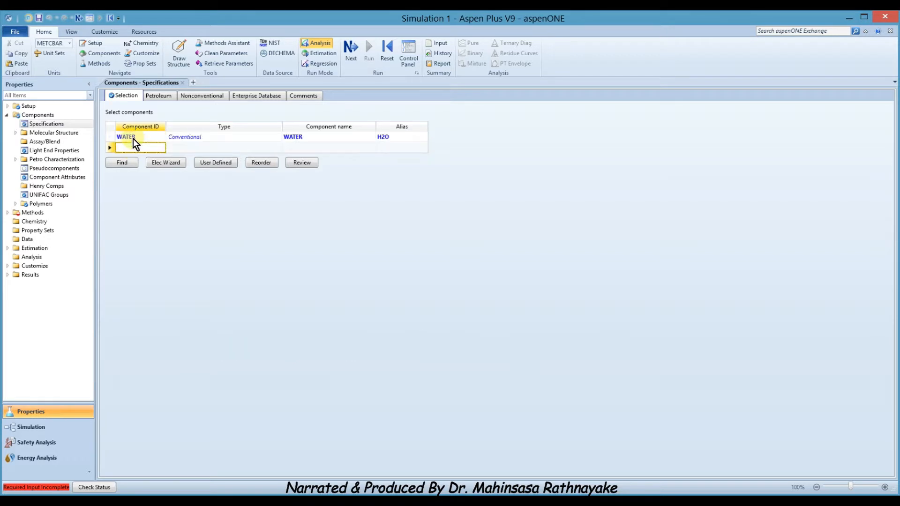
left_click(348, 51)
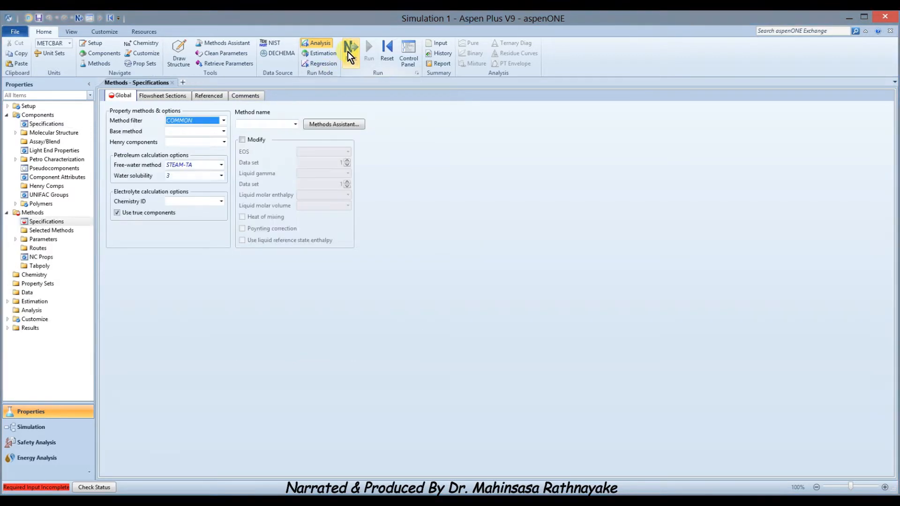
left_click(296, 123)
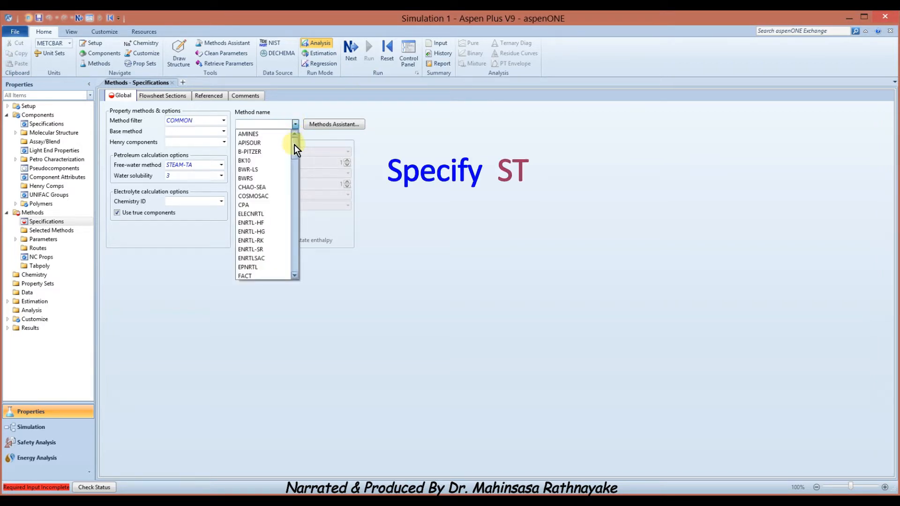
left_click_drag(294, 144, 288, 225)
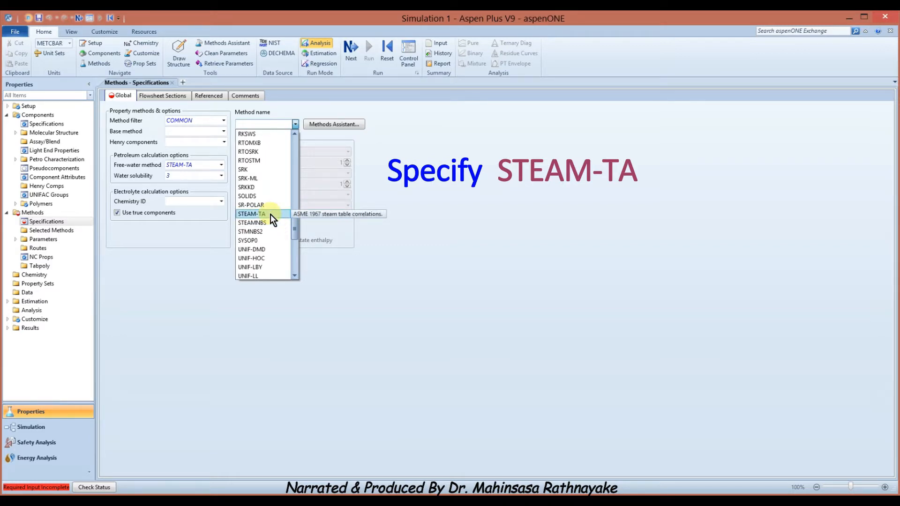
left_click(271, 215)
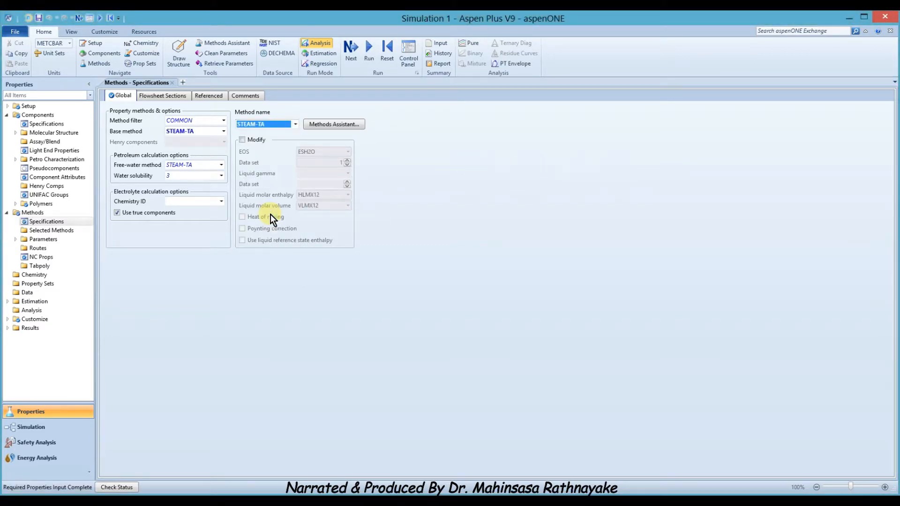
Run the property analysis/setup and switch to the Simulation environment.
left_click(348, 53)
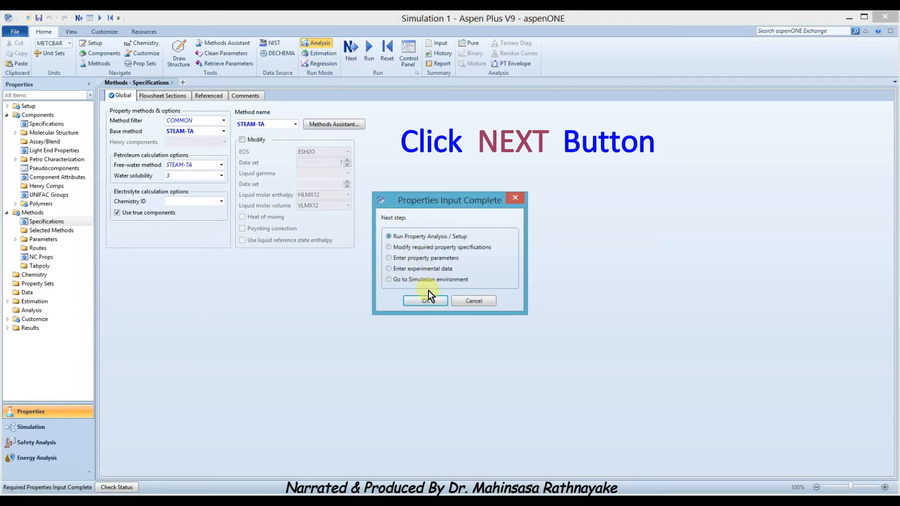
left_click(428, 299)
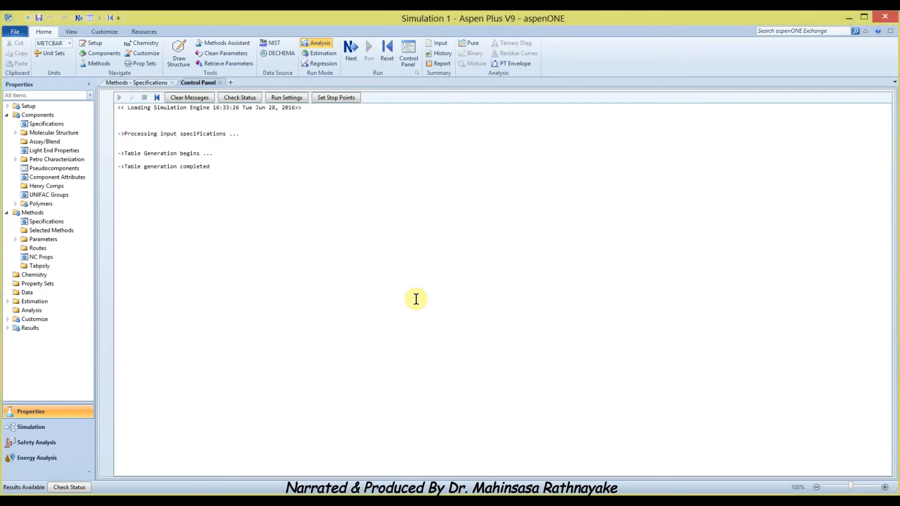
left_click(48, 428)
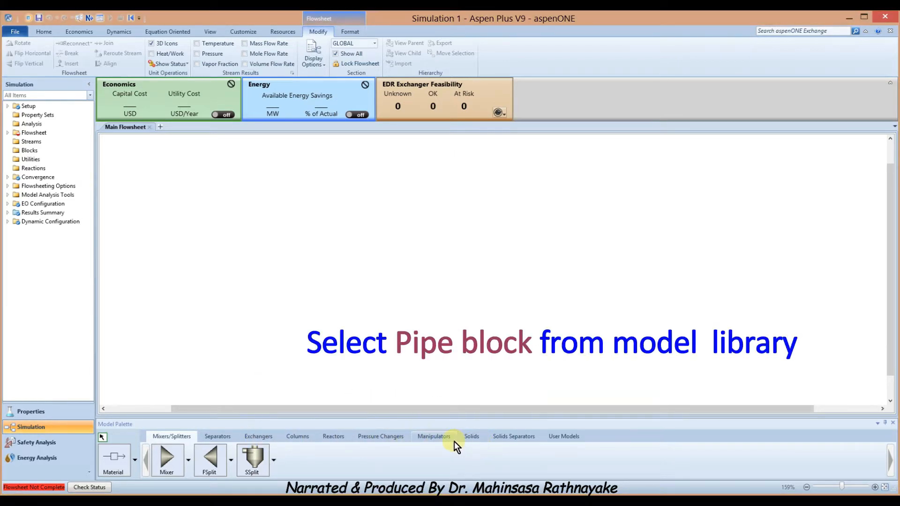
Place a Pipe block from the pressure changer models near the middle of the main flowsheet.
left_click(391, 437)
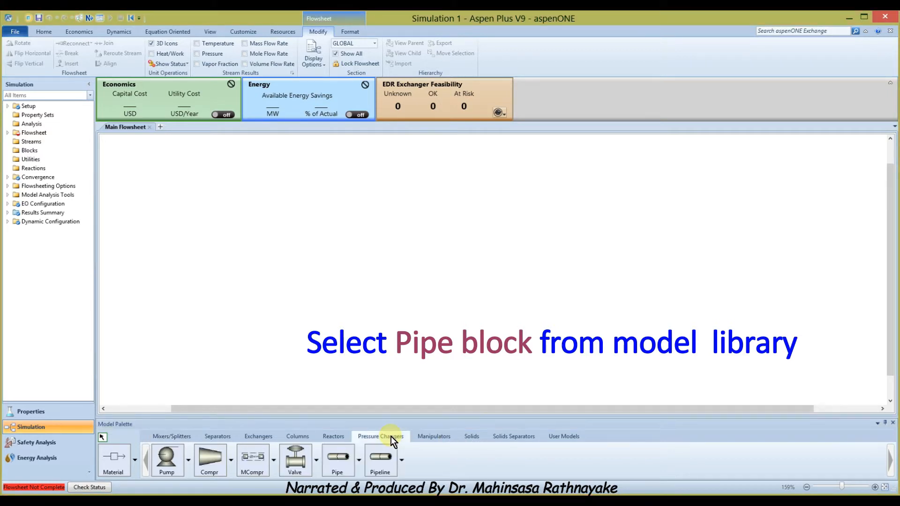
left_click(341, 471)
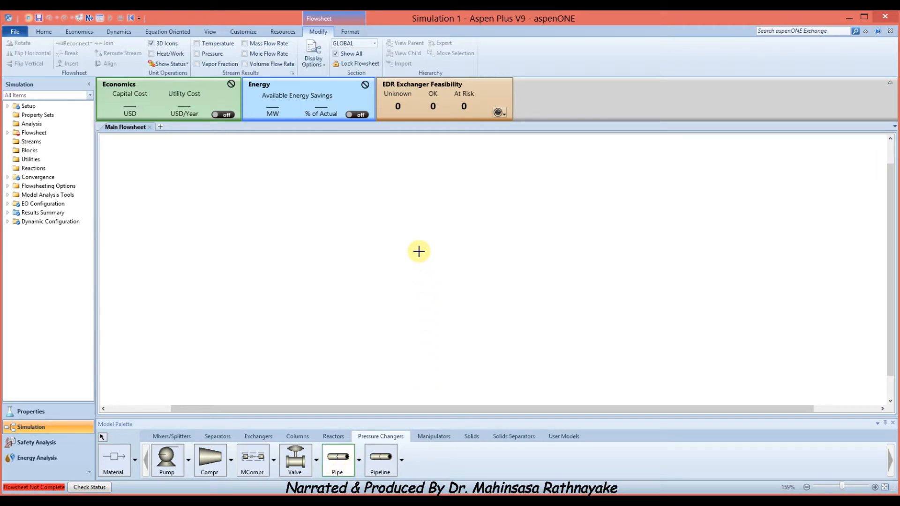
left_click(419, 252)
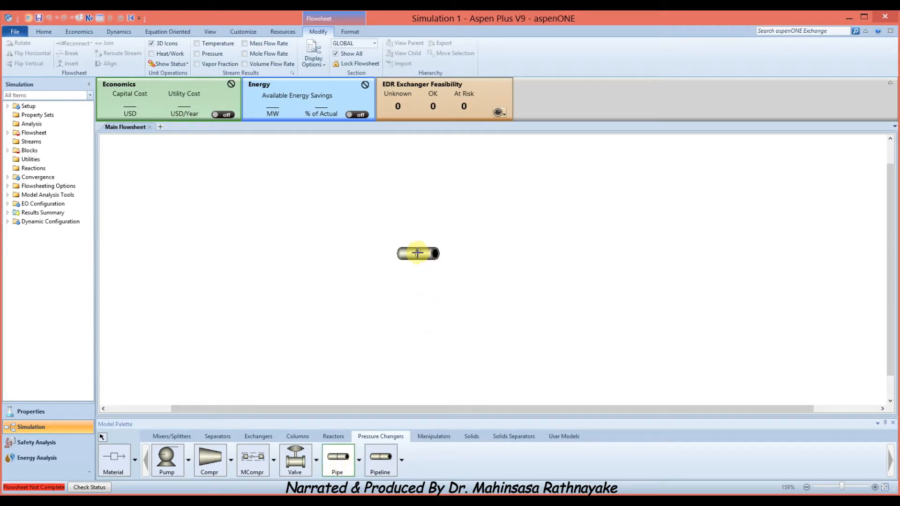
right_click(406, 298)
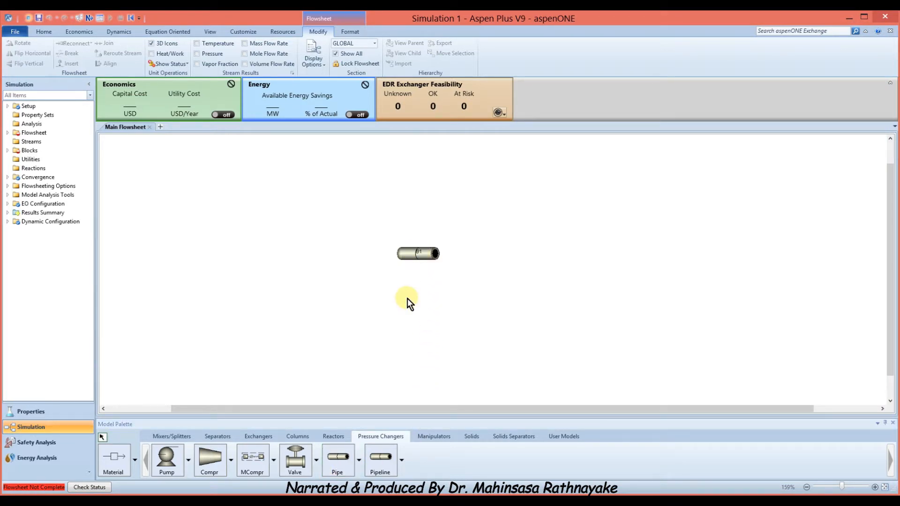
Rename the pipe block as PIPE and move its label just below the block.
right_click(417, 256)
left_click(445, 400)
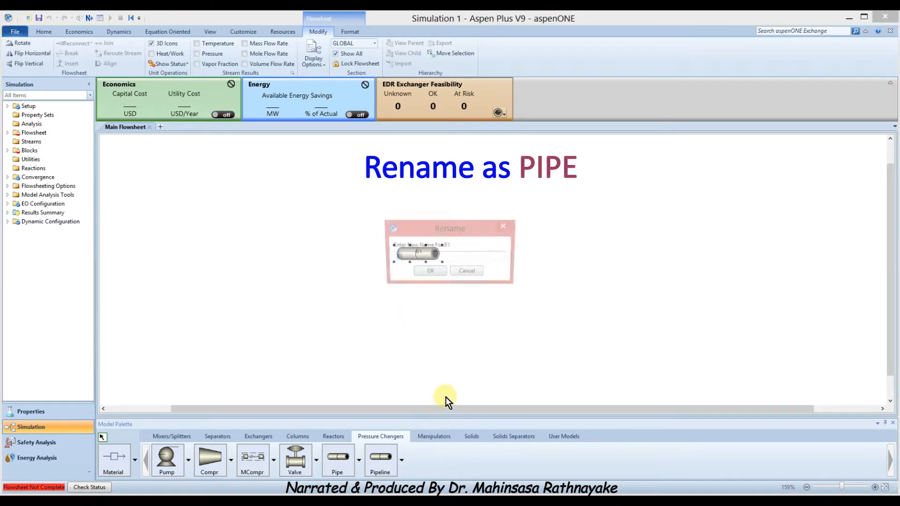
type("PIPE")
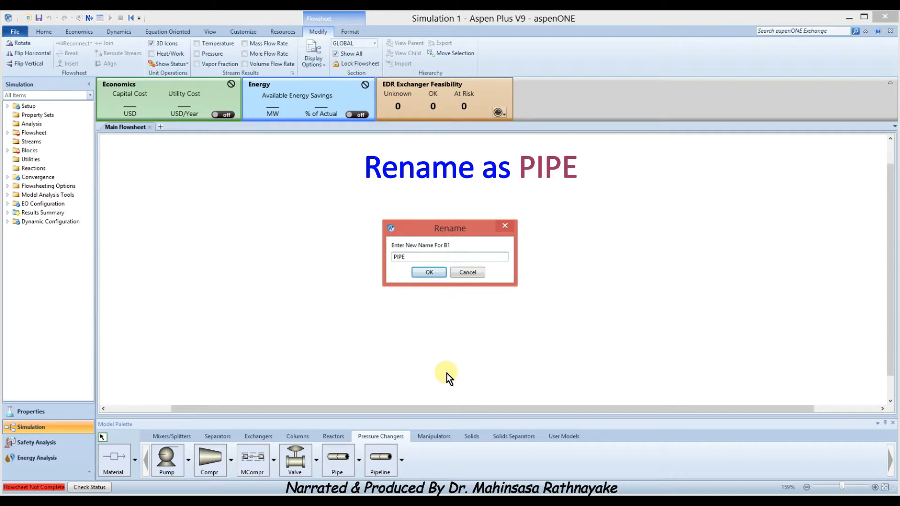
left_click(426, 274)
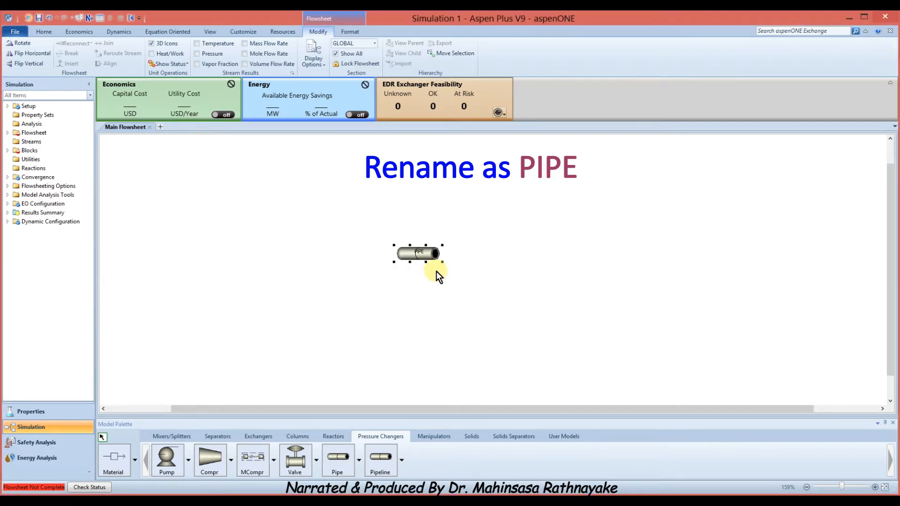
left_click(419, 253)
left_click_drag(419, 253, 419, 270)
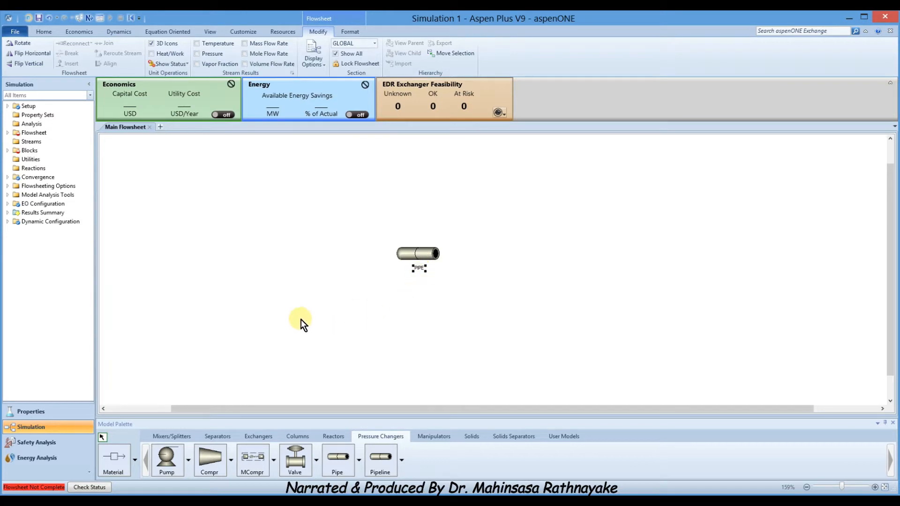
Connect a material feed stream to the PIPE block's inlet and a material product stream to its outlet.
left_click(120, 460)
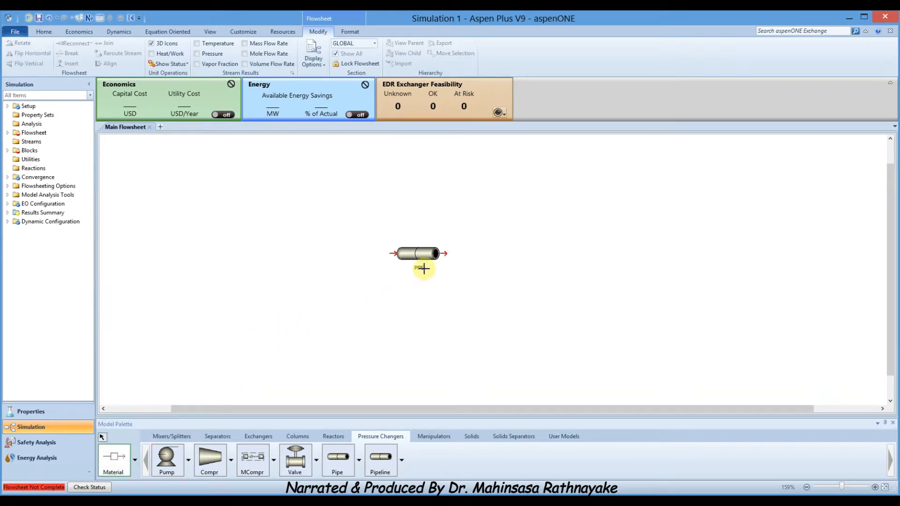
left_click(394, 255)
left_click(323, 254)
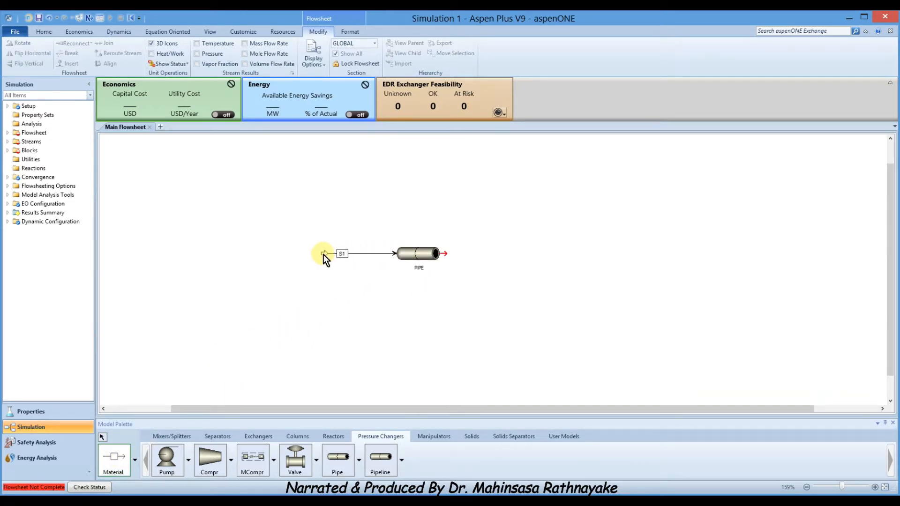
left_click(448, 247)
left_click(510, 254)
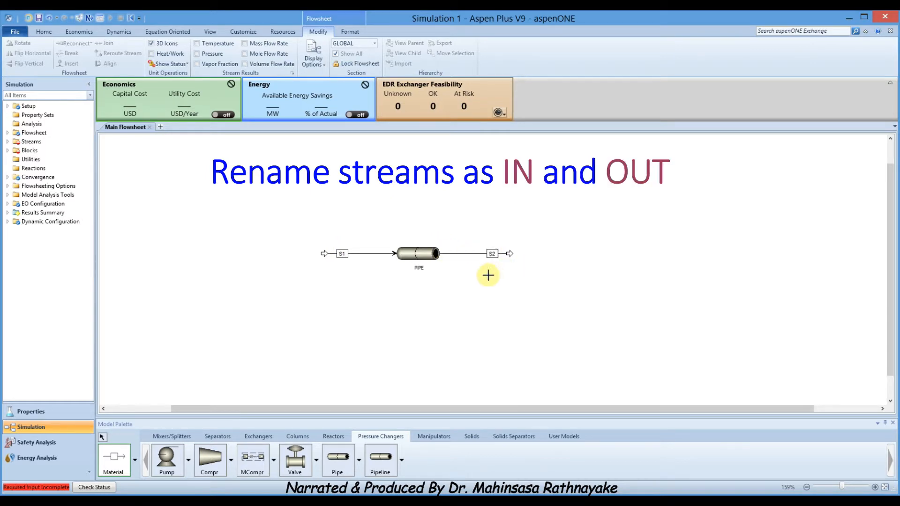
right_click(464, 288)
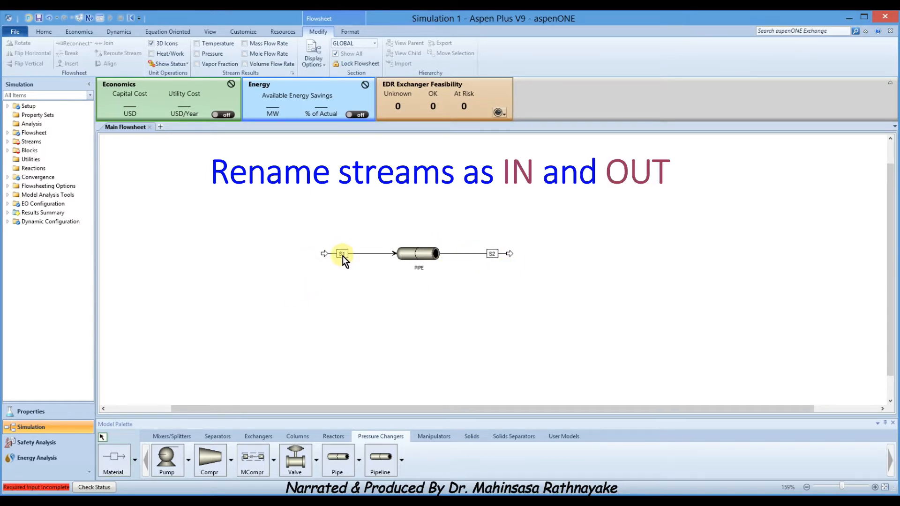
Rename the inlet stream S1 as IN.
right_click(355, 255)
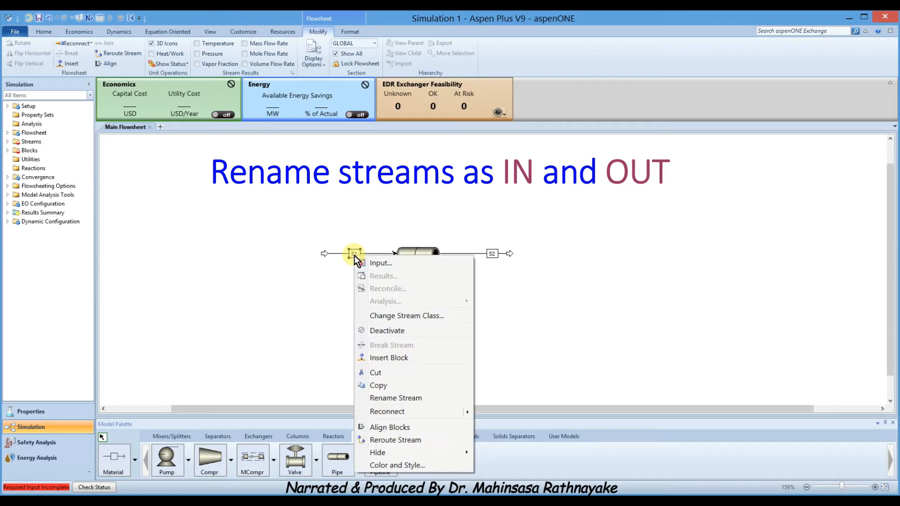
left_click(381, 397)
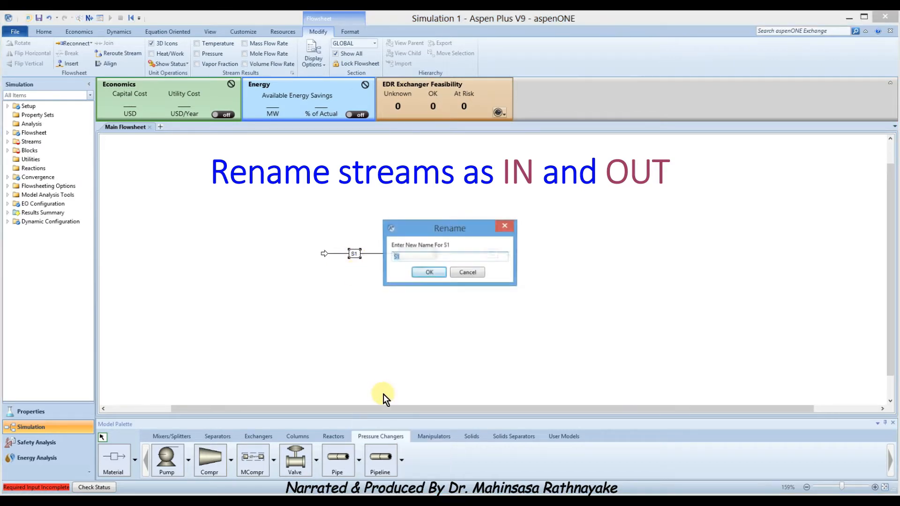
type("IN")
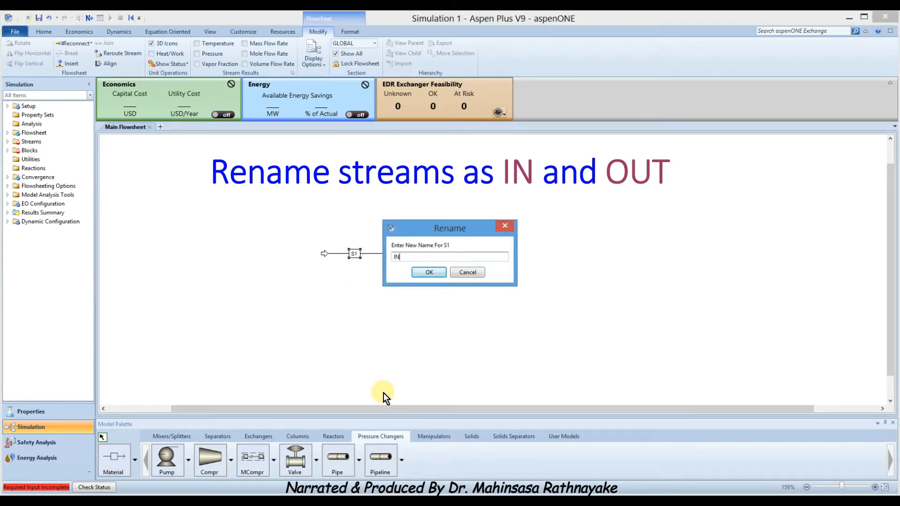
left_click(424, 272)
Rename the outlet stream S2 as OUT.
left_click(491, 254)
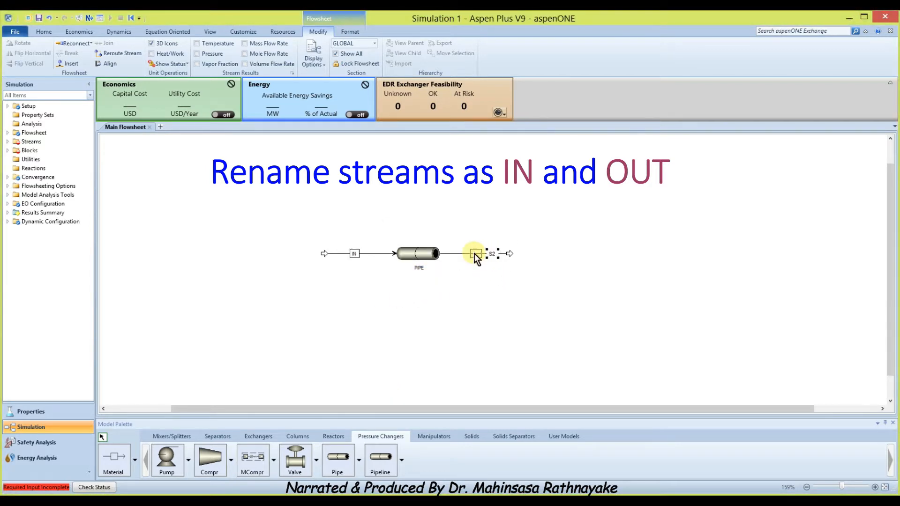
right_click(475, 254)
left_click(516, 396)
type("OUT")
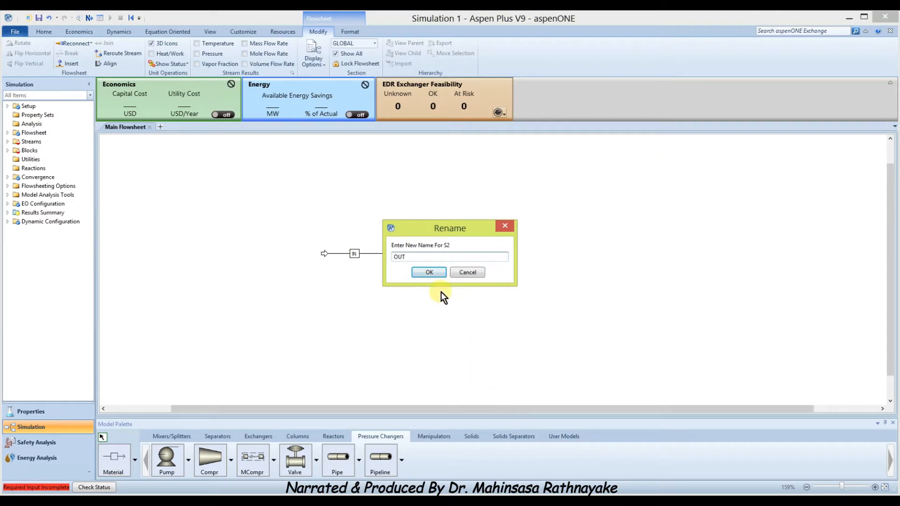
left_click(424, 274)
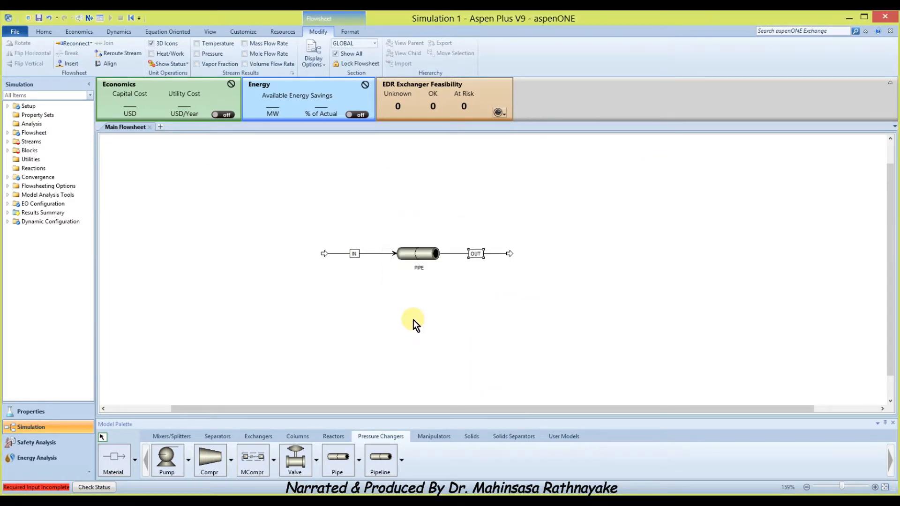
Set the IN stream's temperature to 25 C and its pressure to 1.5 bar.
left_click(41, 32)
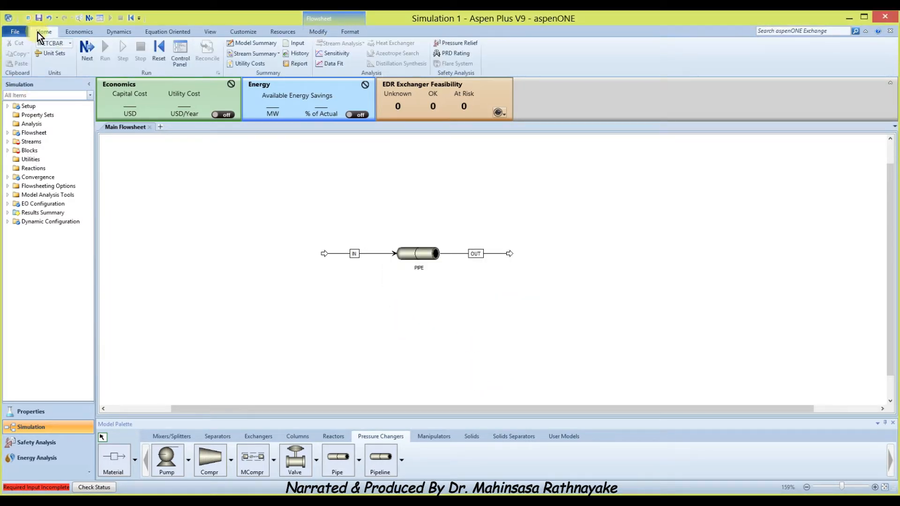
left_click(86, 50)
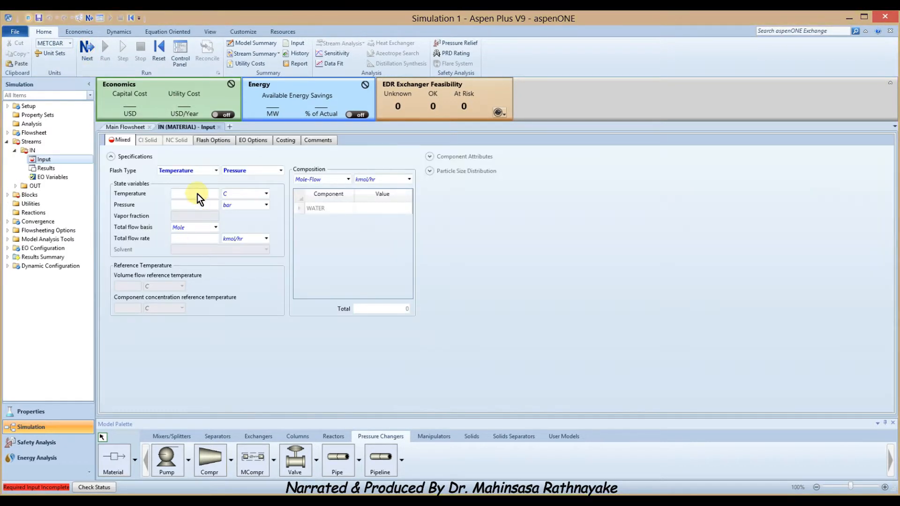
left_click(196, 193)
type("25")
left_click(198, 205)
type("1.5")
Change the IN stream's total flow basis to Volume and set its total flow rate to 10 cum/hr.
left_click(215, 227)
left_click(195, 264)
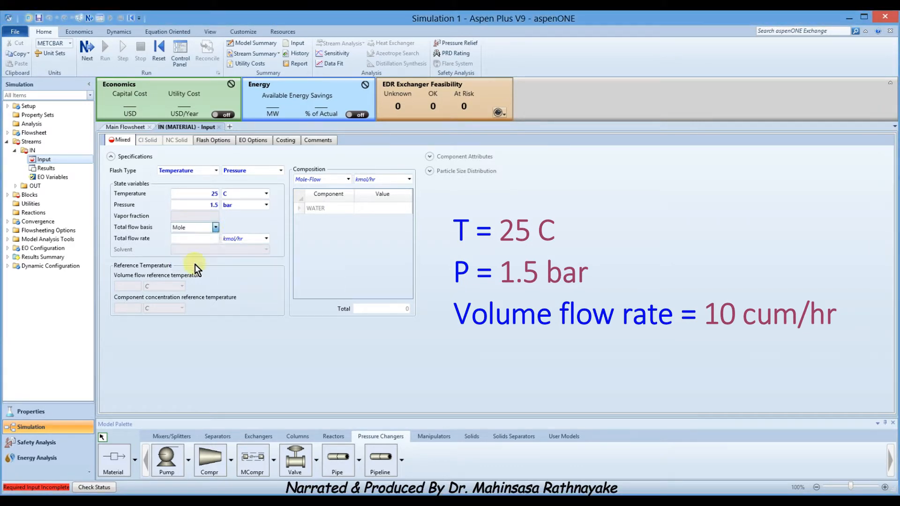
left_click(203, 238)
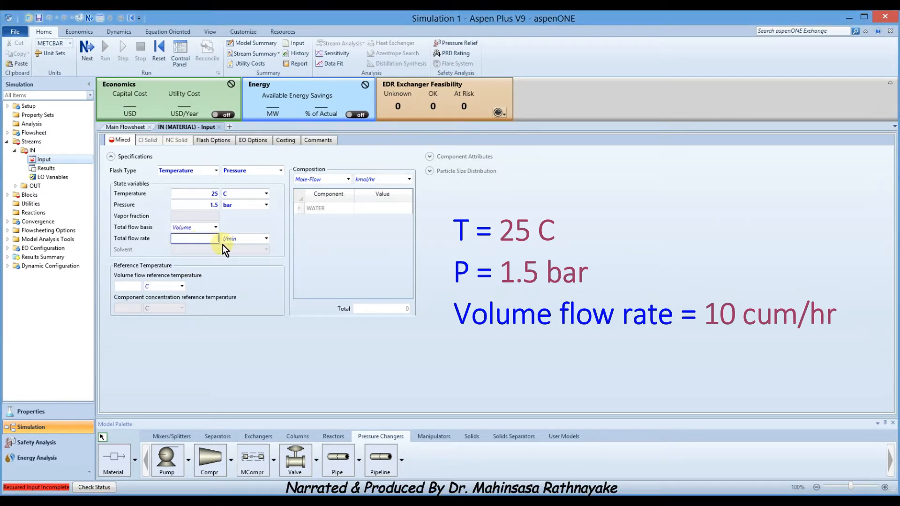
type("10")
left_click(266, 239)
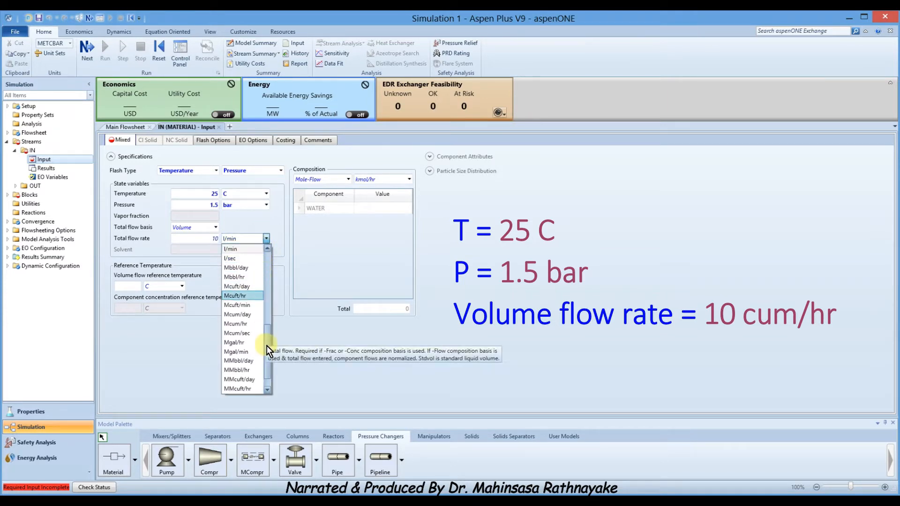
left_click_drag(267, 346, 272, 291)
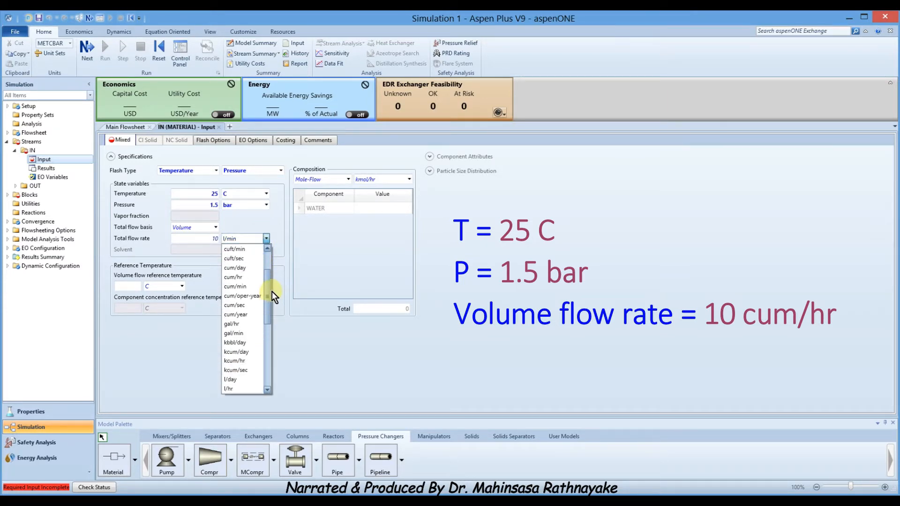
left_click(238, 277)
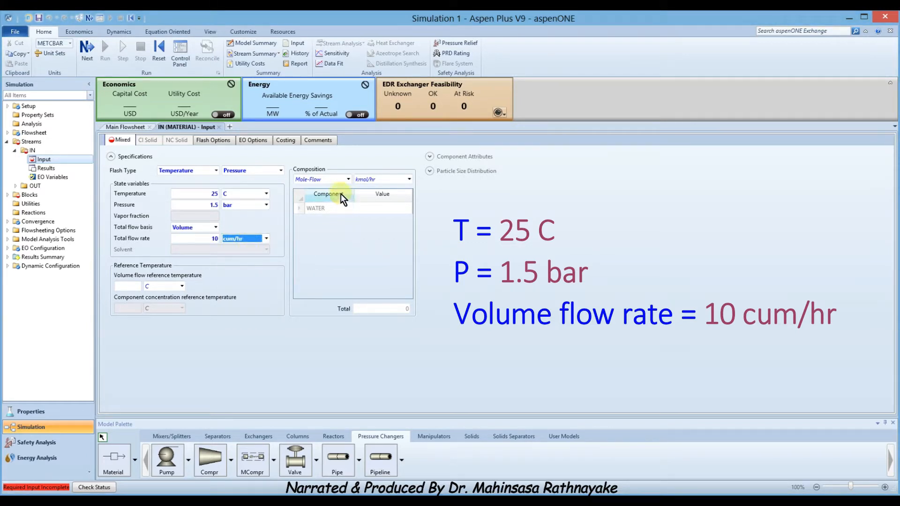
Change the IN stream's composition basis to Mole-Frac and set the WATER fraction to 1.
left_click(347, 179)
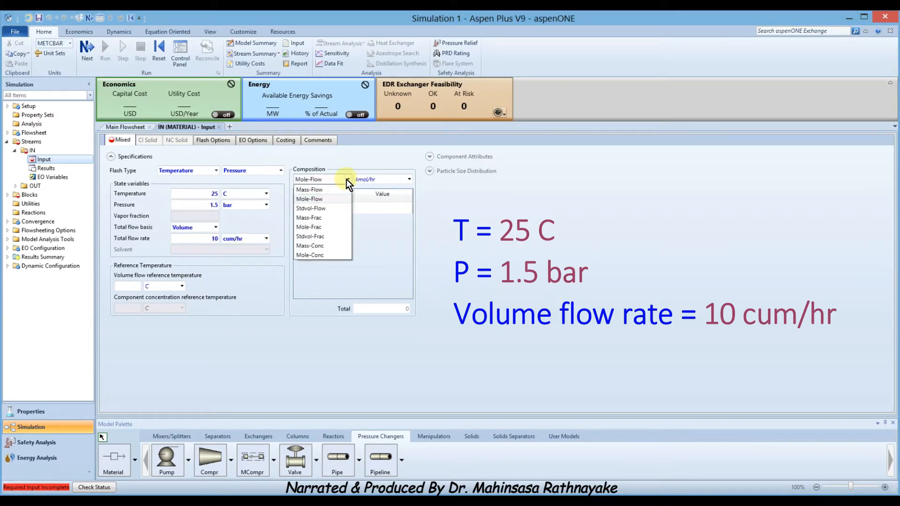
left_click(321, 228)
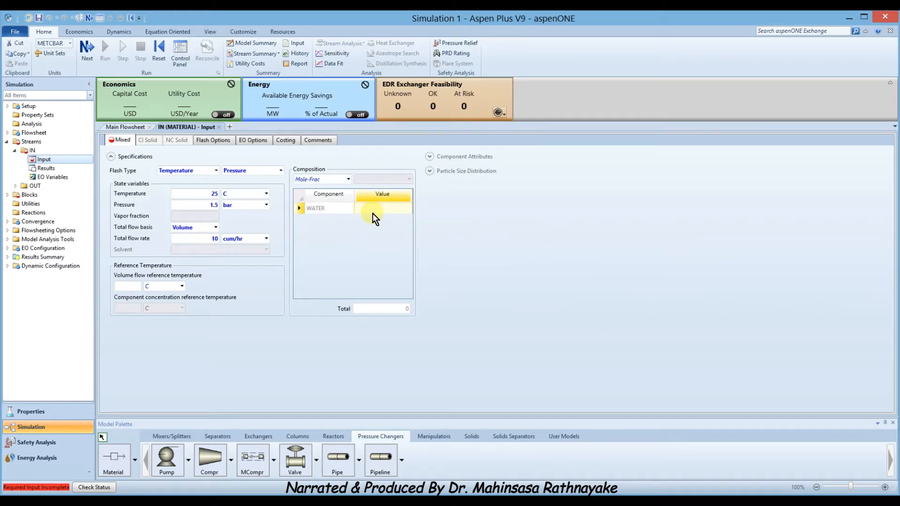
type("1")
key("Return")
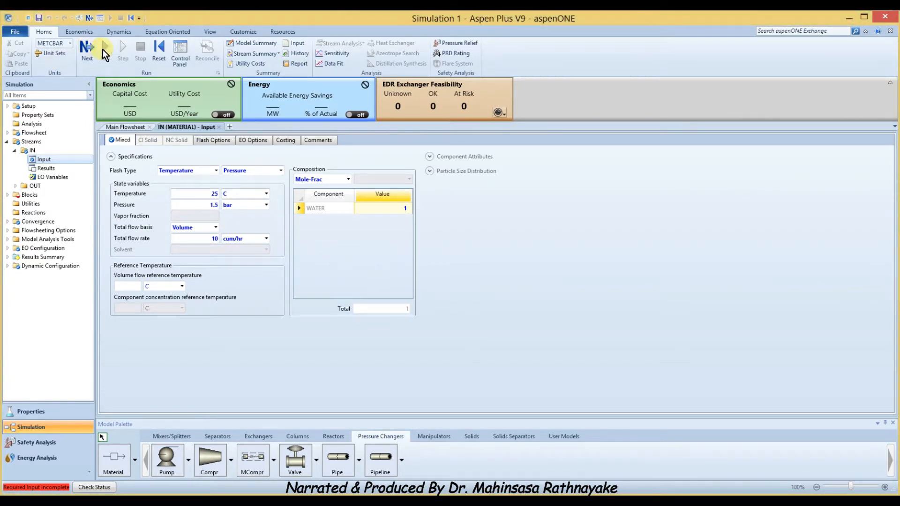
Set the PIPE block's pipe length to 70 meter and its inner diameter to 5 cm.
left_click(88, 50)
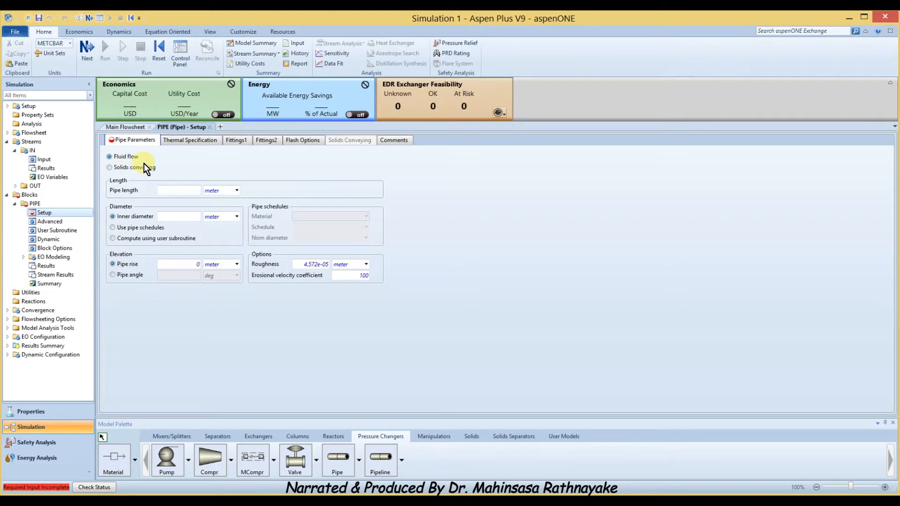
left_click(167, 190)
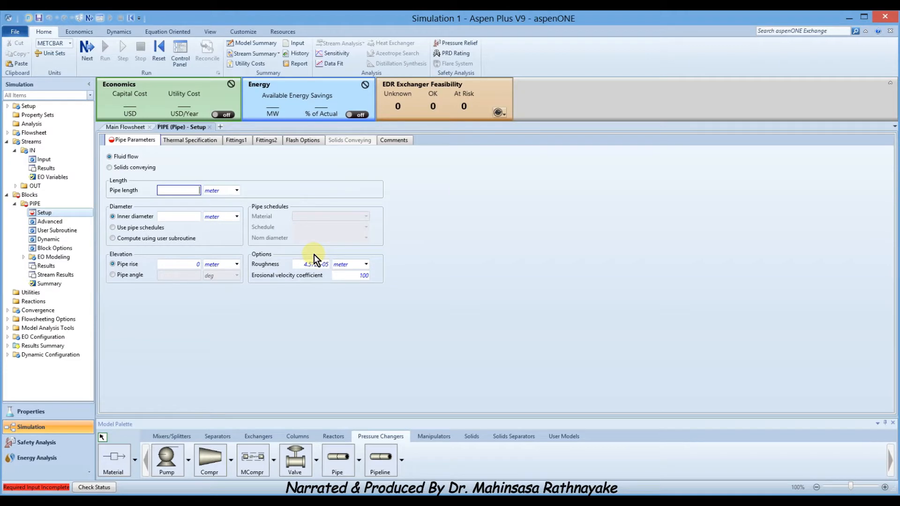
type("70")
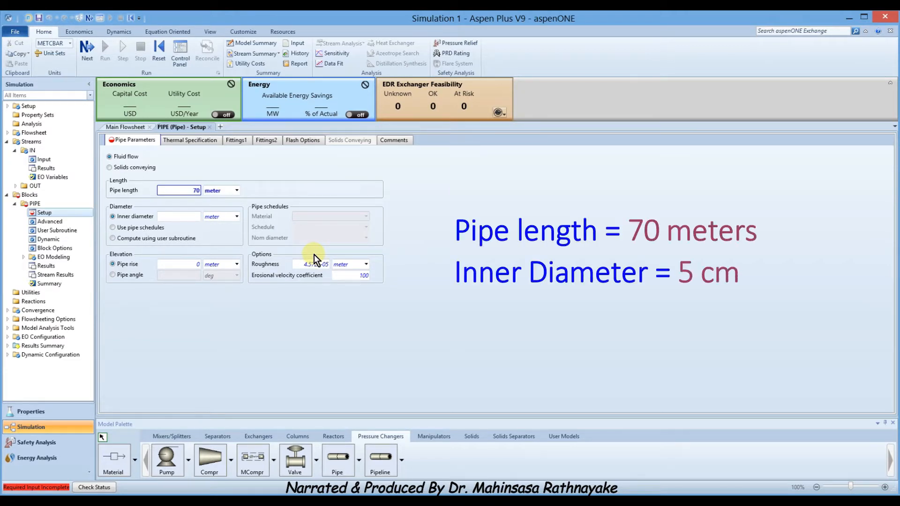
left_click(190, 218)
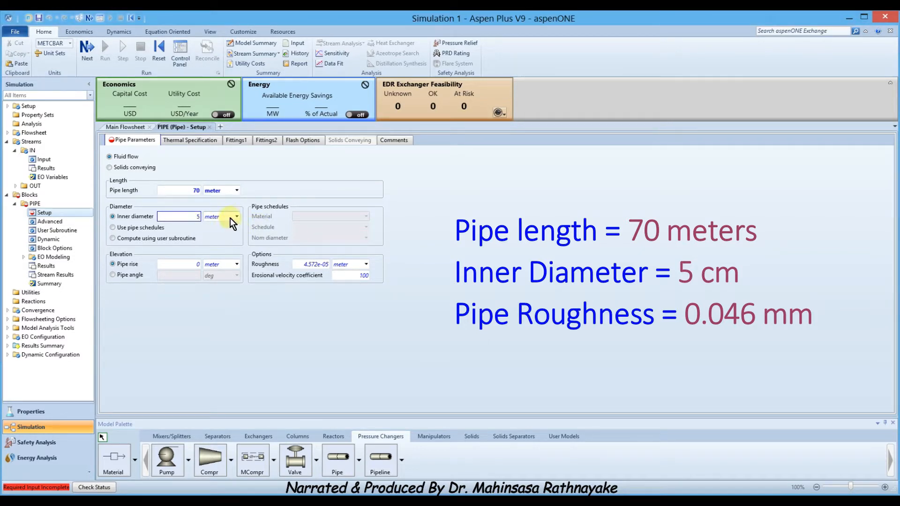
left_click(236, 217)
left_click(224, 237)
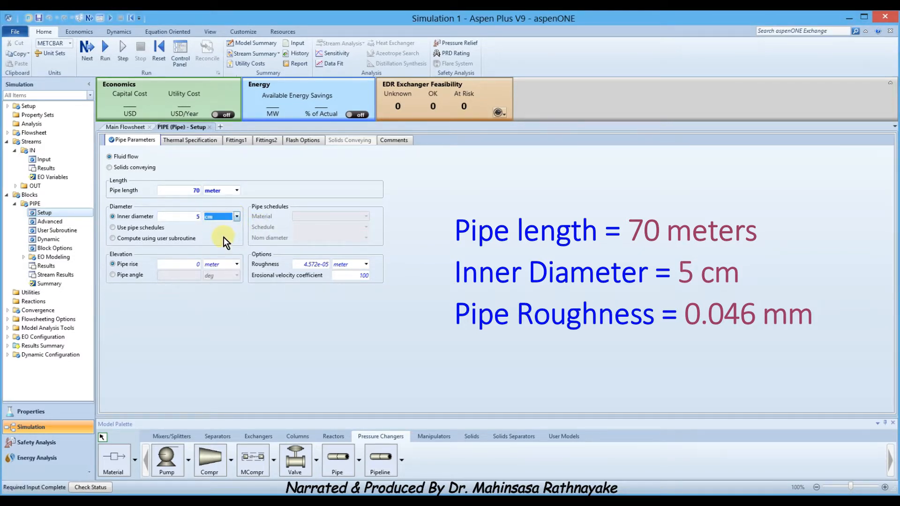
Set the pipe roughness to 0.046 mm.
left_click(308, 266)
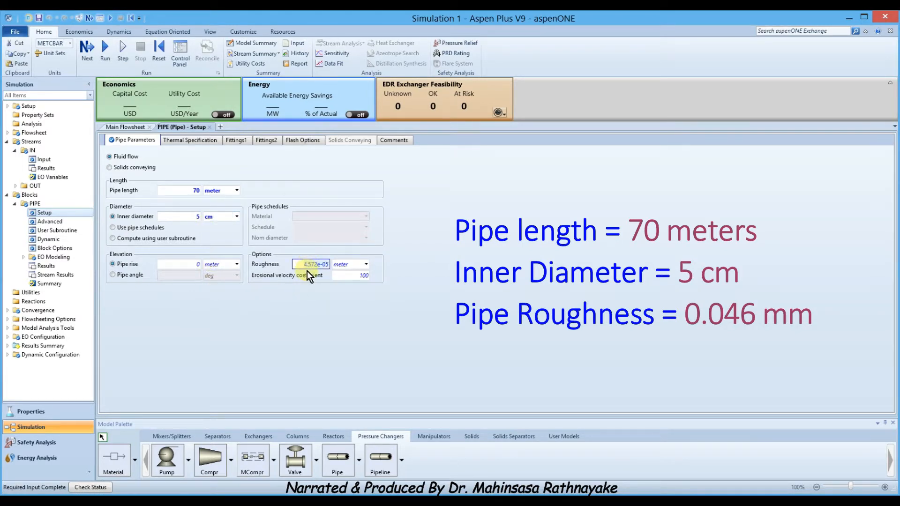
type("0.")
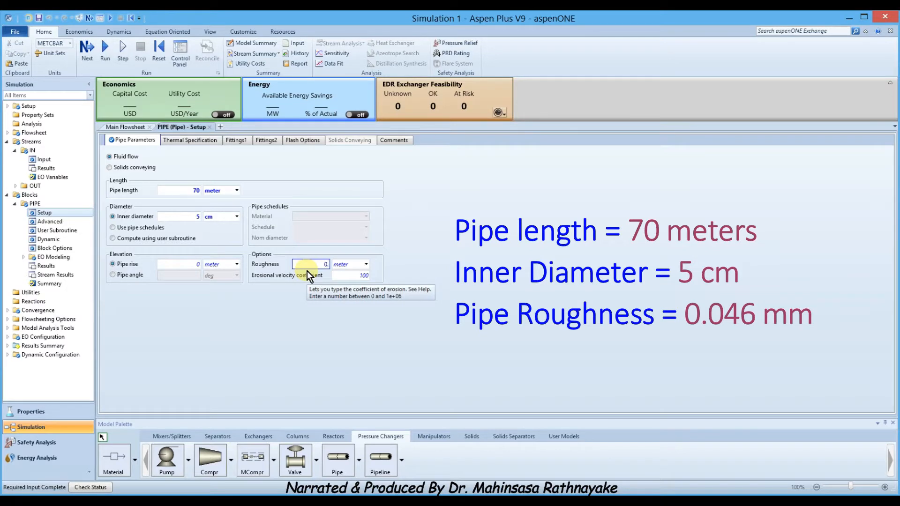
type("046")
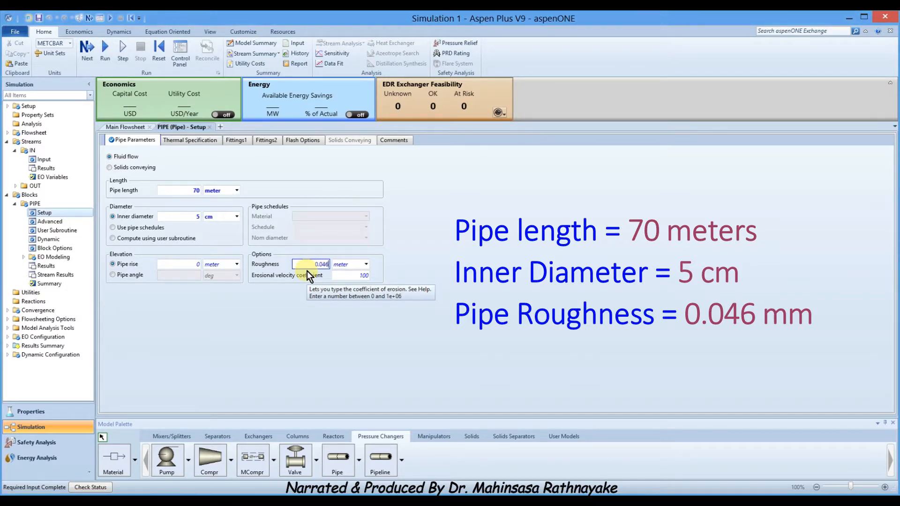
left_click(367, 265)
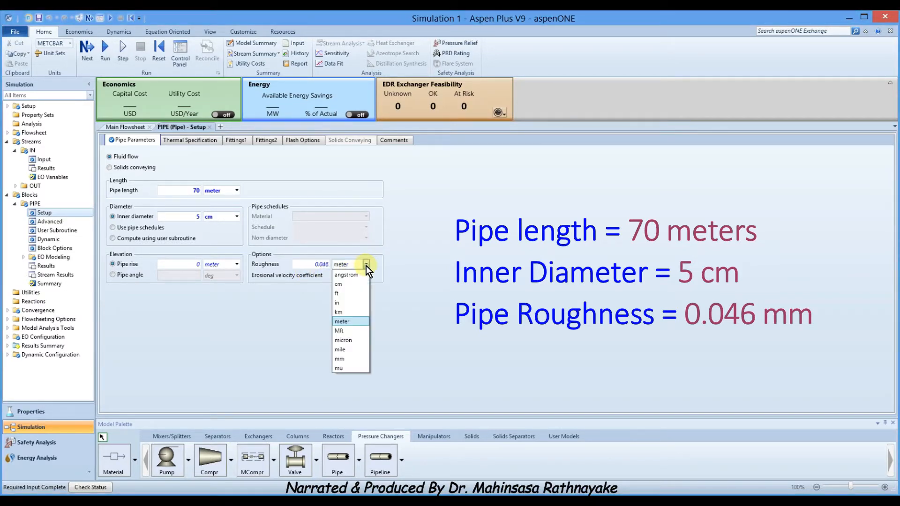
left_click(348, 360)
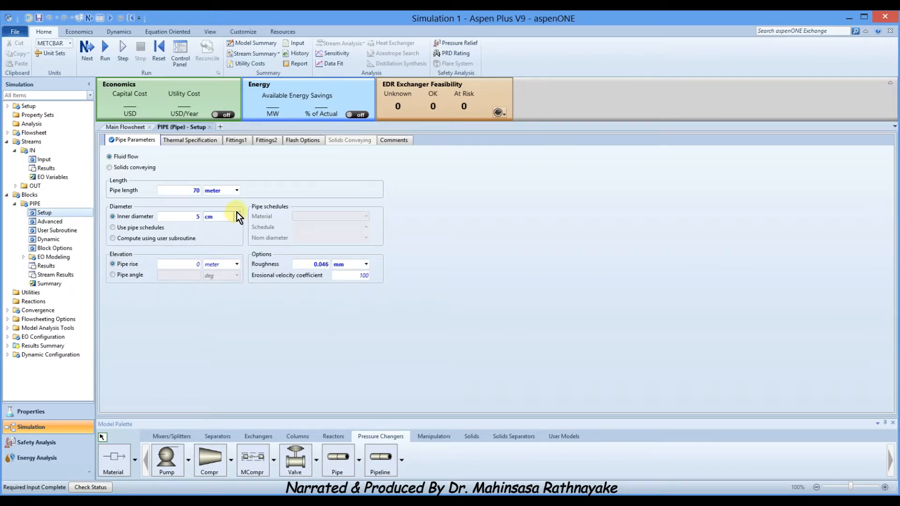
Add 2 gate valves and 2 large 90 deg. elbows to the pipe's fittings.
left_click(237, 140)
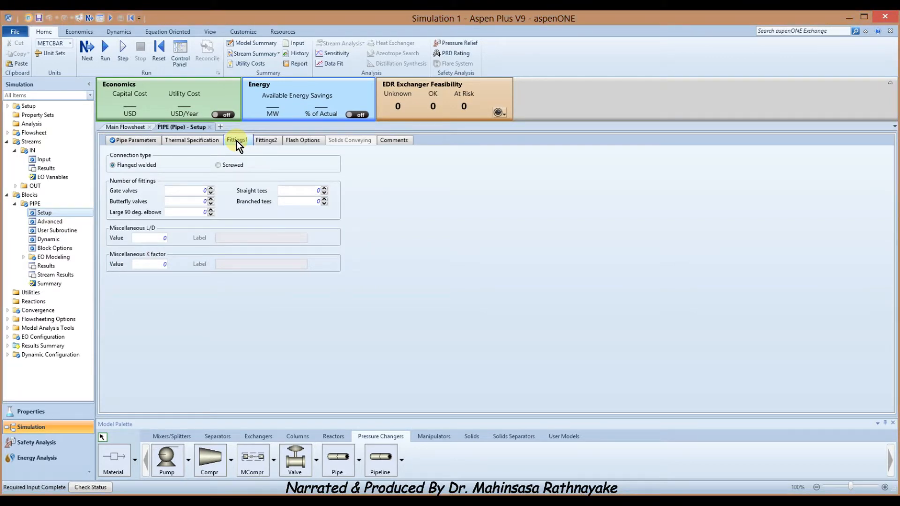
left_click(205, 190)
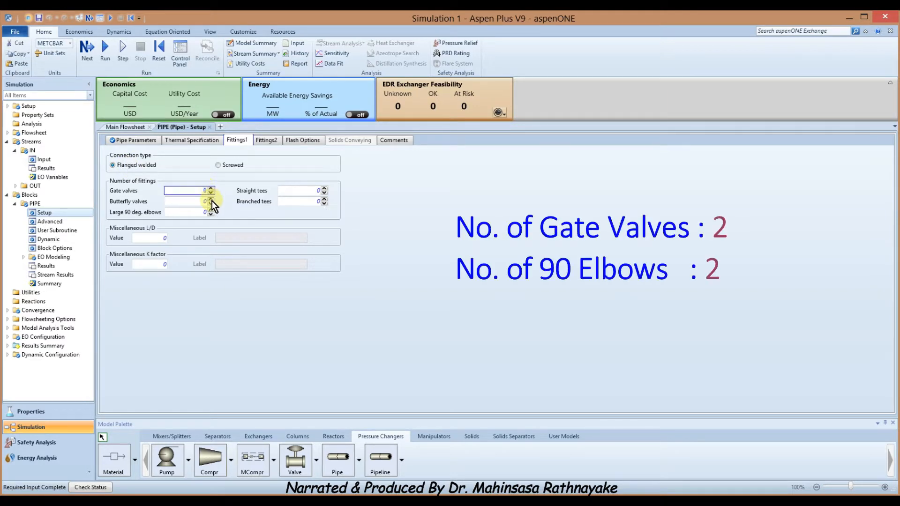
key("Return")
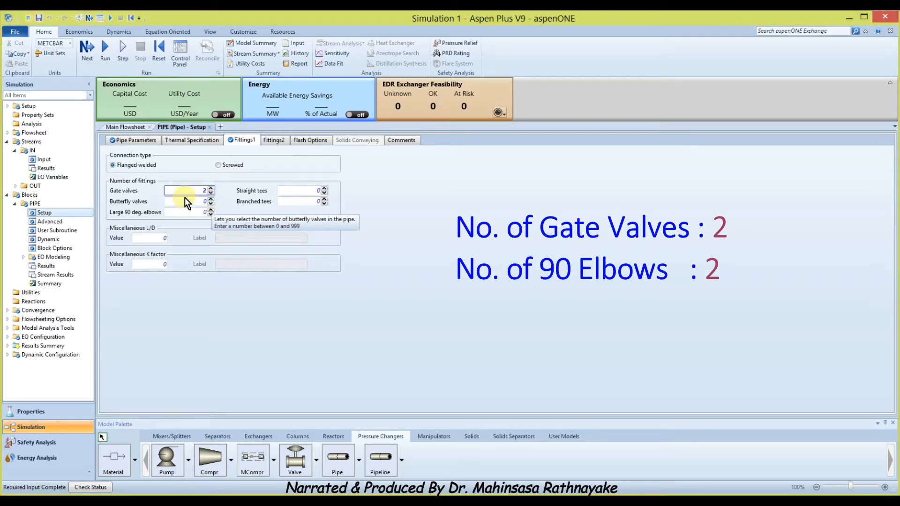
left_click(204, 212)
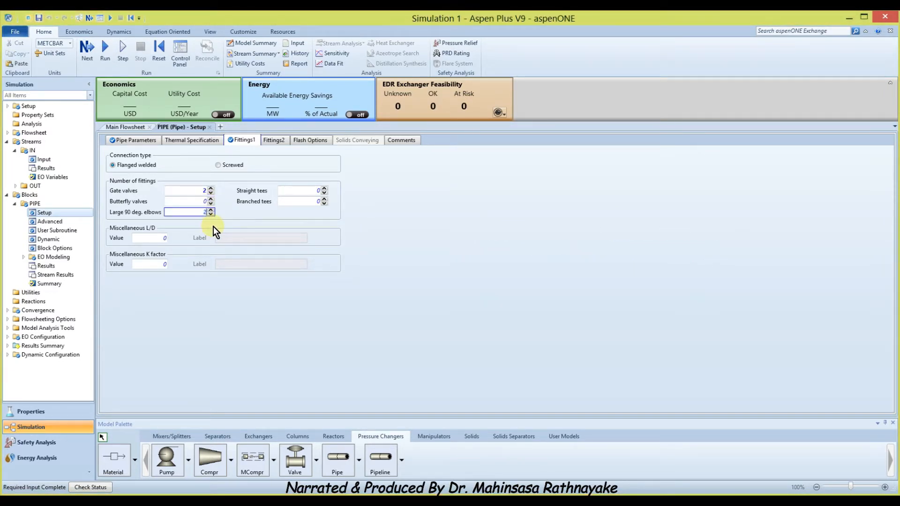
type("2")
Set the pipe entrance type to Inward and include the pipe exit in the fittings.
left_click(282, 140)
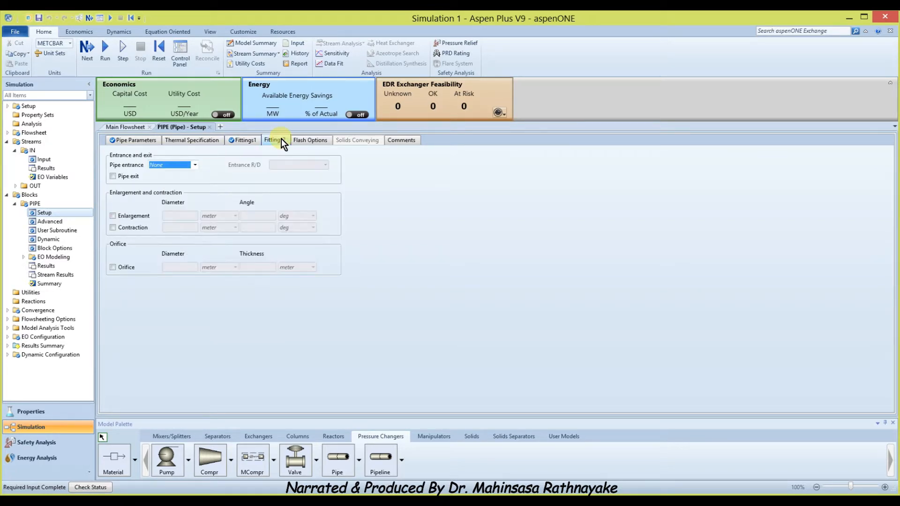
left_click(195, 165)
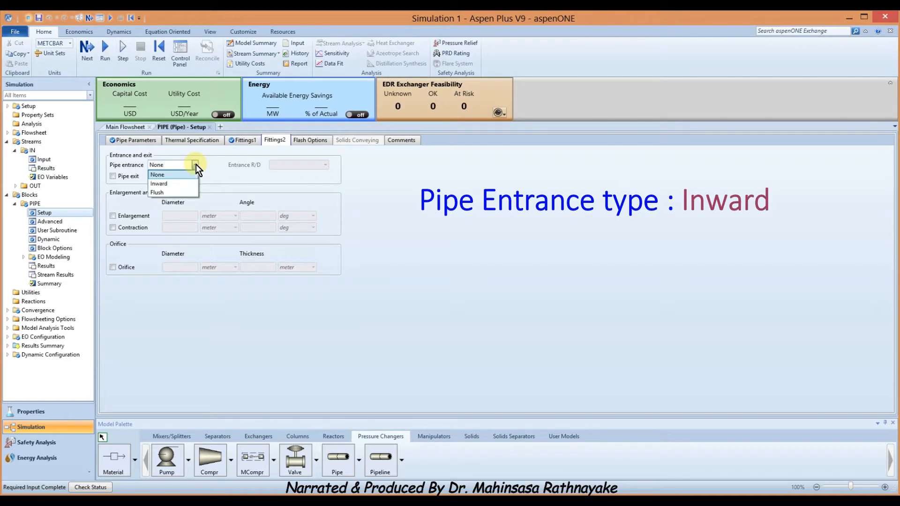
left_click(168, 184)
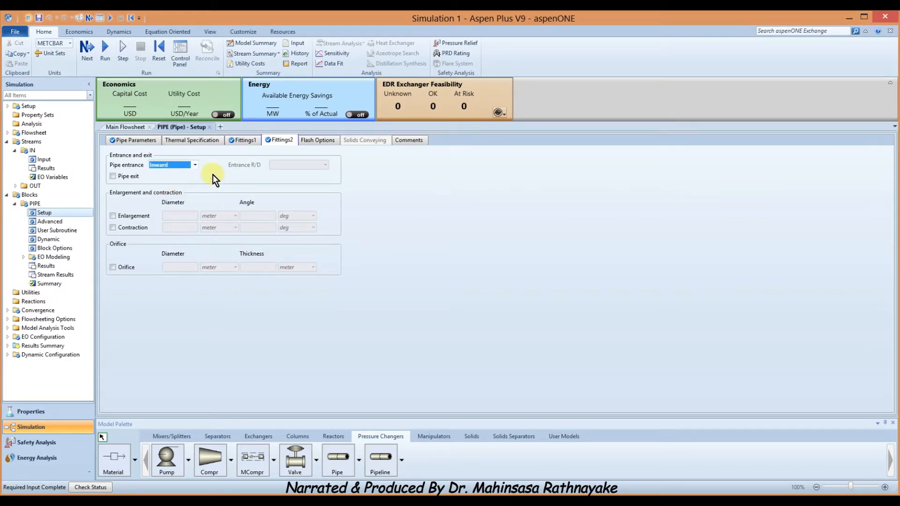
left_click(113, 175)
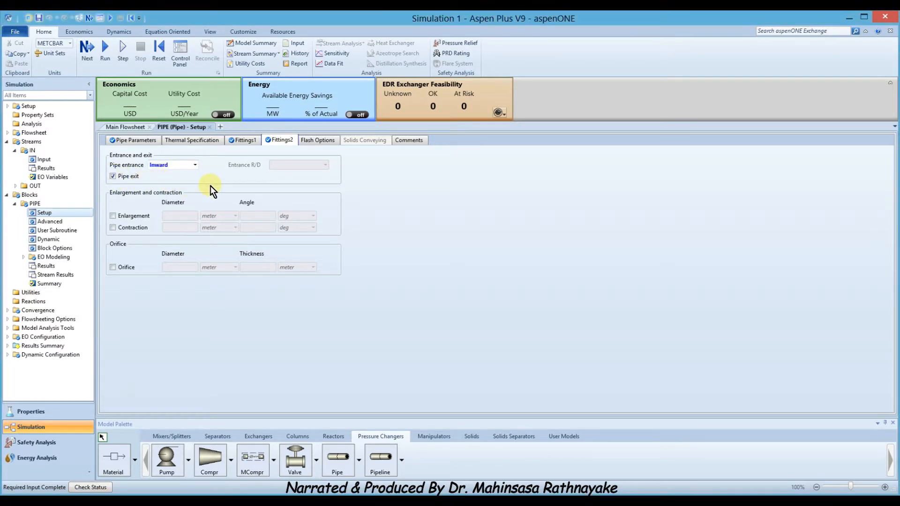
Set the valid phases in the global simulation setup to Liquid-Only.
left_click(25, 106)
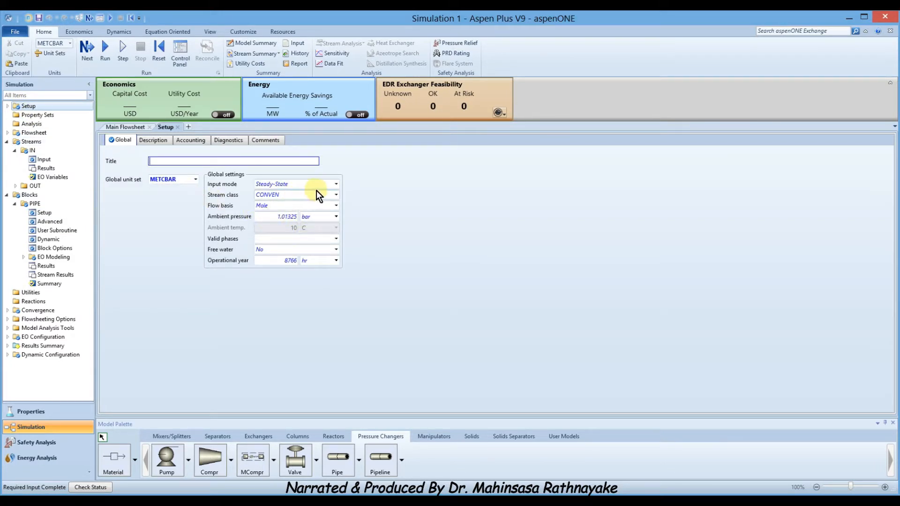
left_click(334, 238)
left_click(269, 259)
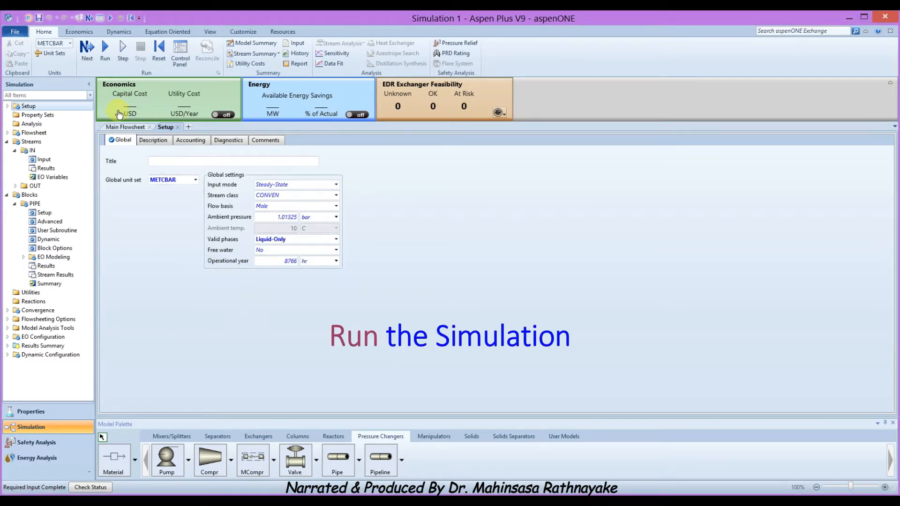
Run the simulation and review the PIPE block's summary and inlet/outlet stream results.
left_click(88, 56)
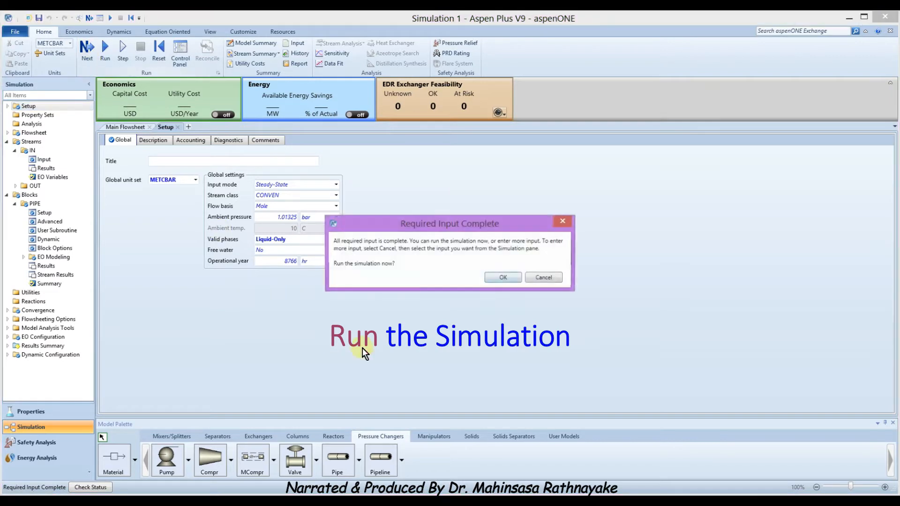
left_click(490, 277)
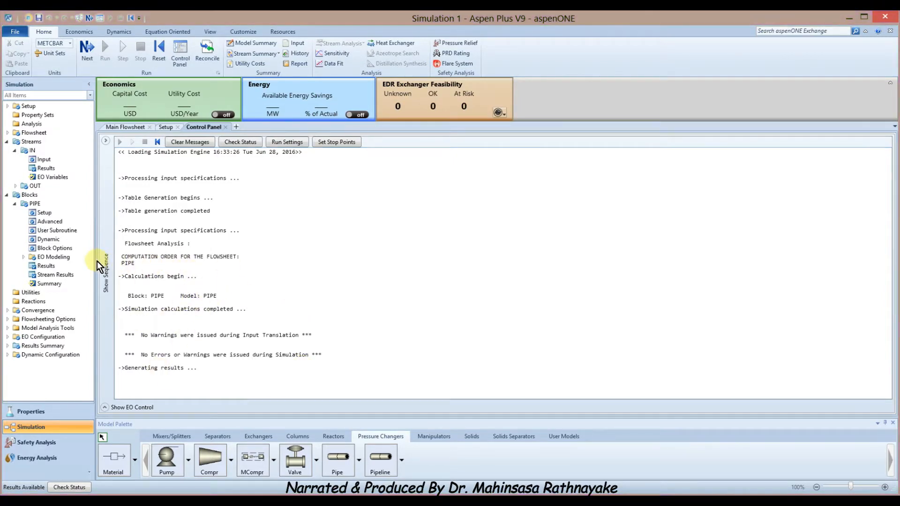
left_click(48, 266)
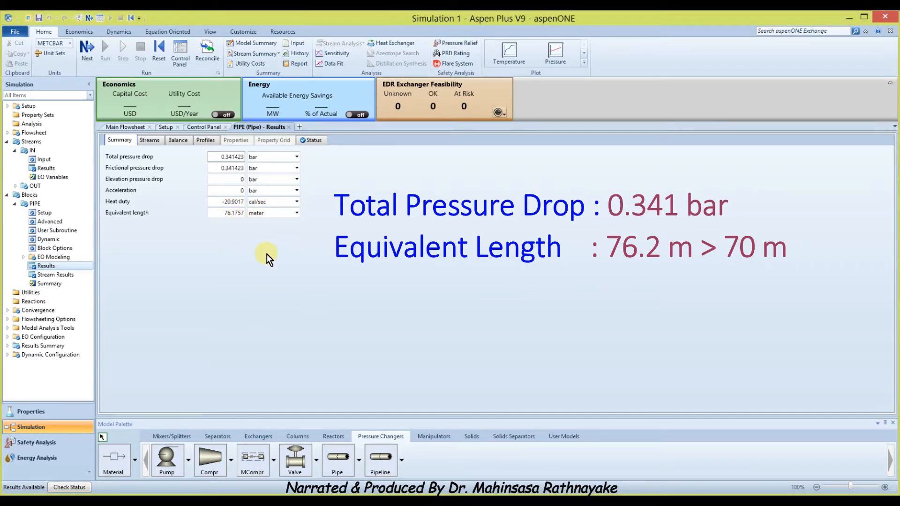
left_click(150, 140)
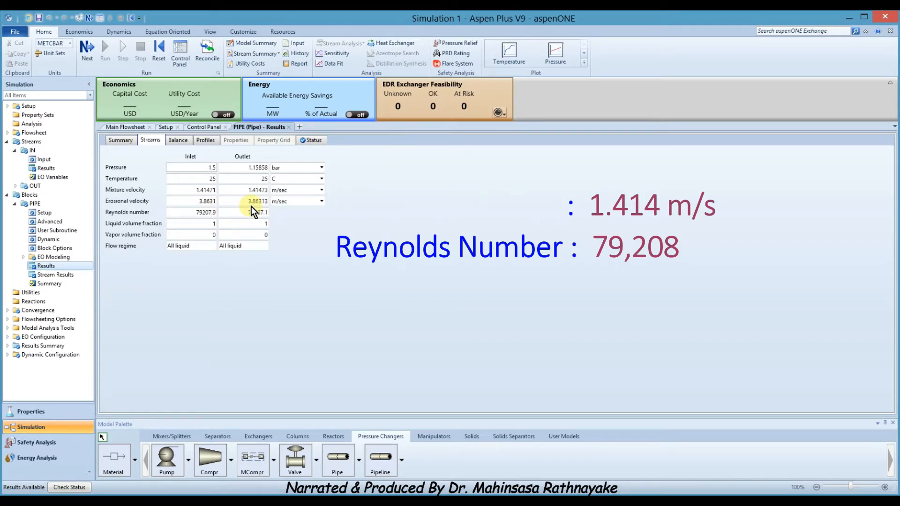
Add a Pump block to the main flowsheet, upstream of the IN stream and roughly level with the pipe.
left_click(131, 127)
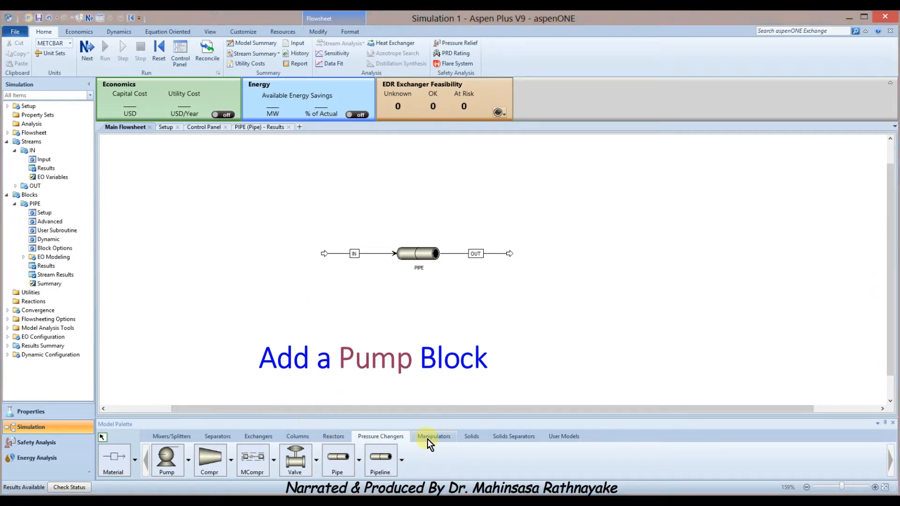
left_click(168, 464)
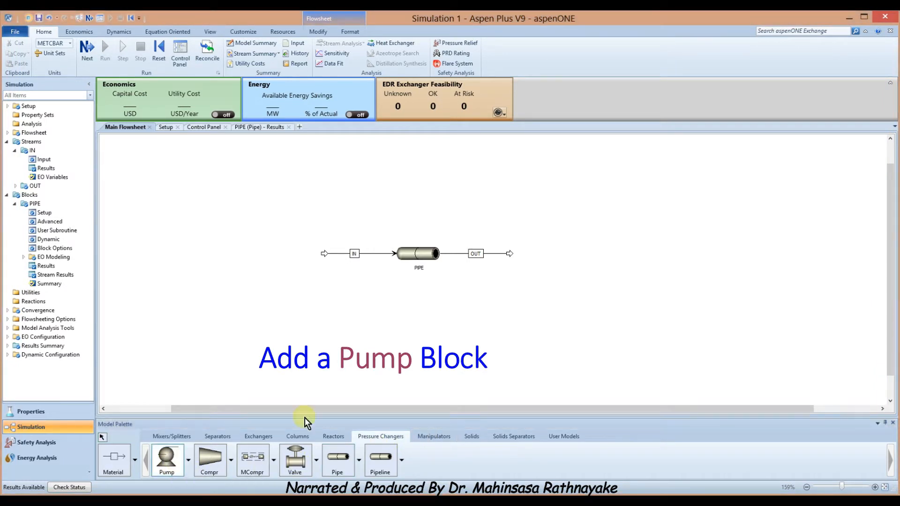
left_click(266, 251)
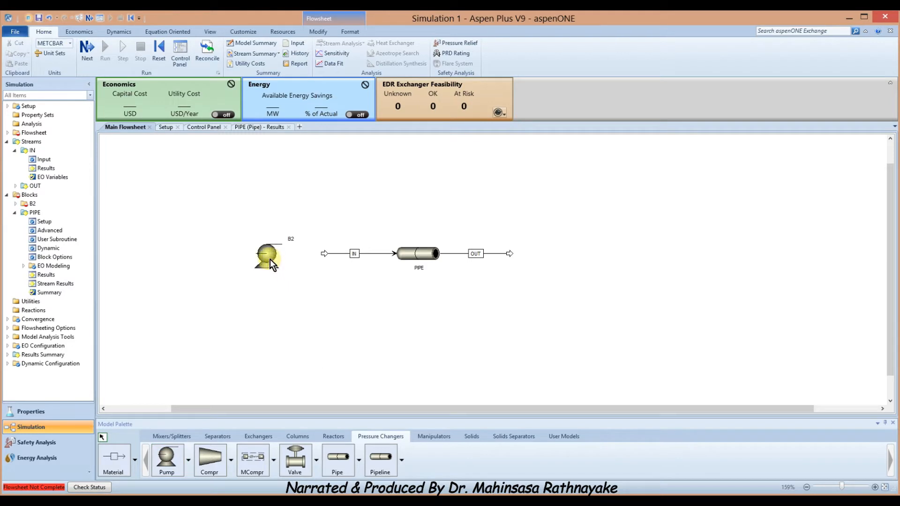
left_click_drag(271, 260, 270, 266)
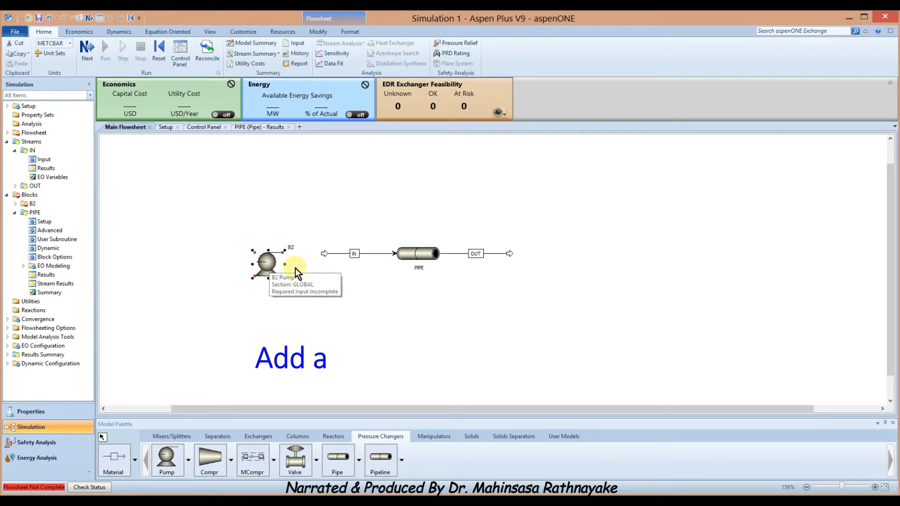
left_click(290, 266)
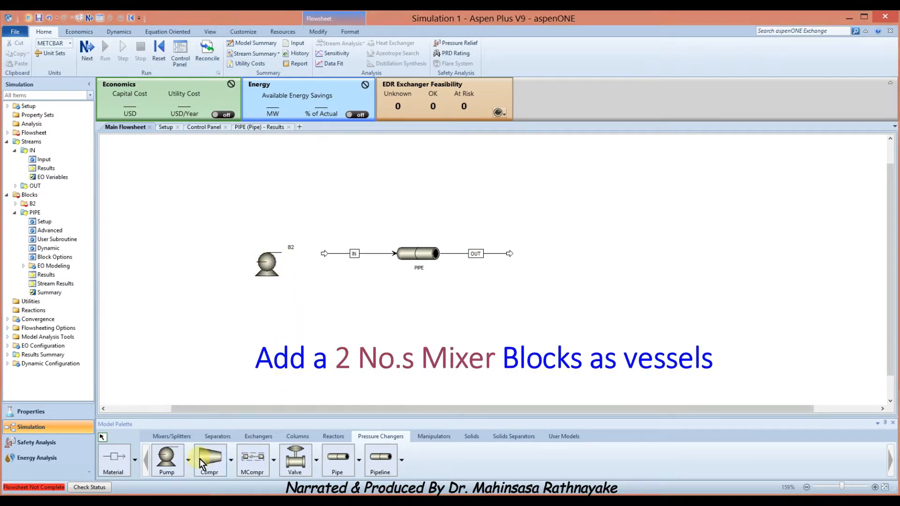
Add two Mixer blocks with the tank icon, one upstream of the pump and one downstream of the OUT stream.
left_click(183, 438)
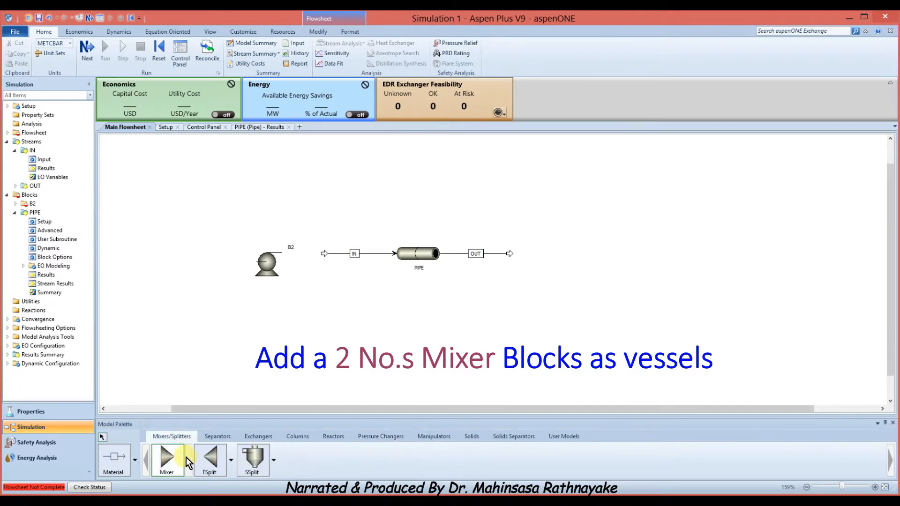
left_click(187, 458)
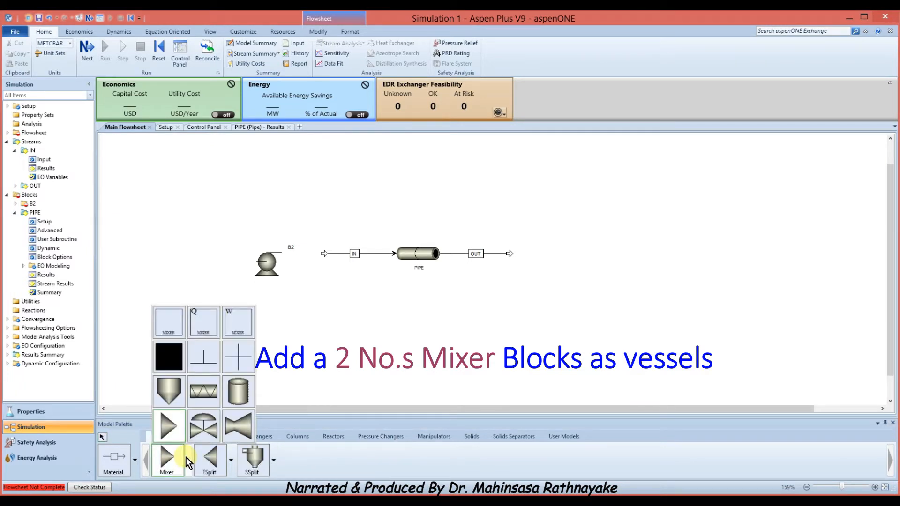
left_click(240, 395)
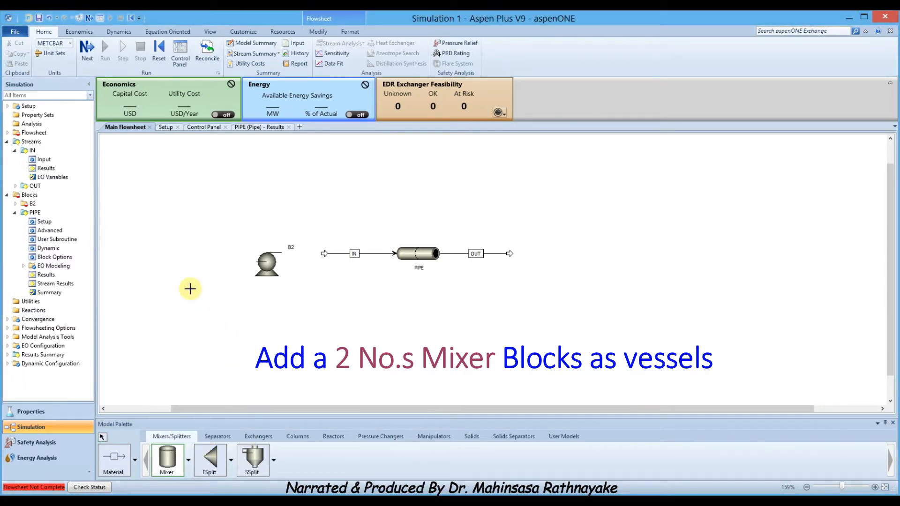
left_click(146, 263)
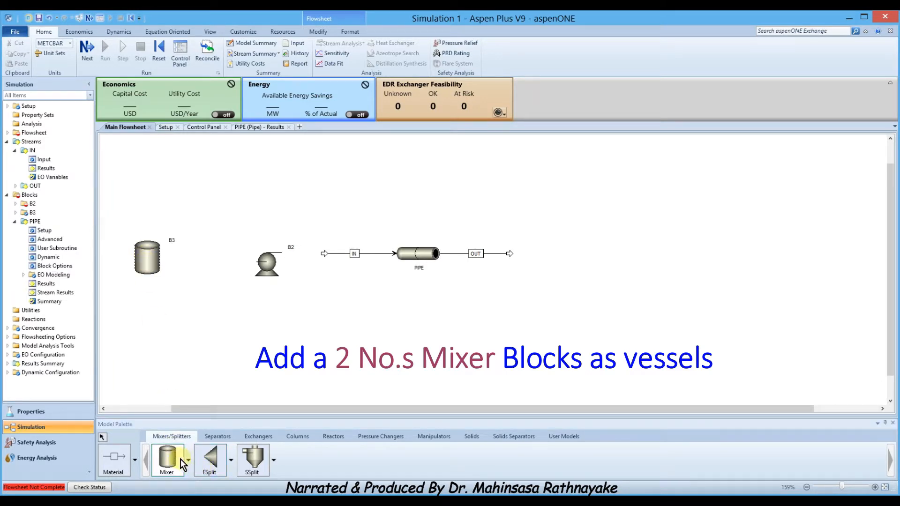
left_click(161, 460)
left_click(588, 248)
key("Escape")
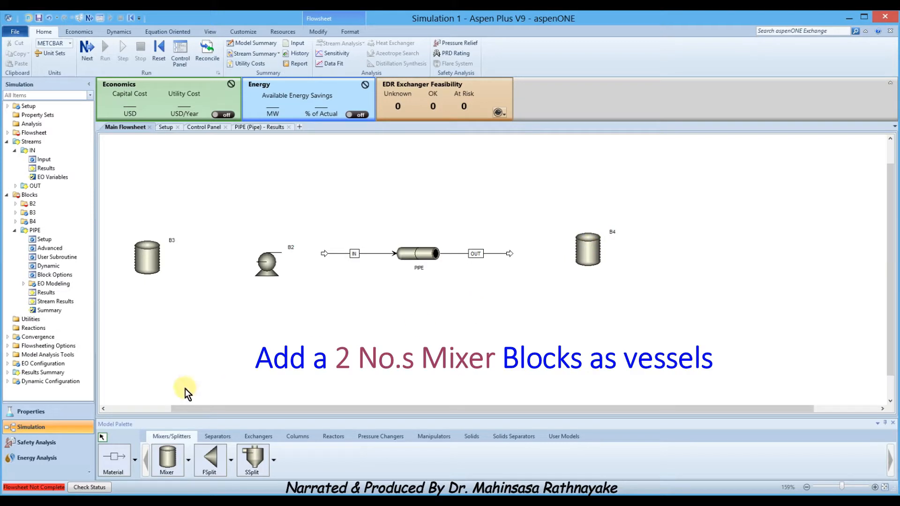
Place the upstream Mixer's label beneath its tank icon and rename the block VESSEL1.
left_click_drag(172, 241, 145, 279)
right_click(145, 280)
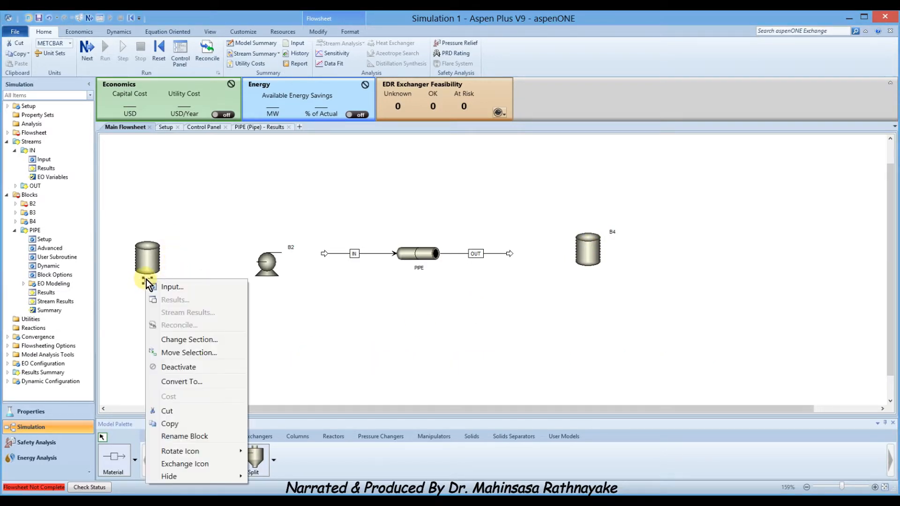
left_click(185, 439)
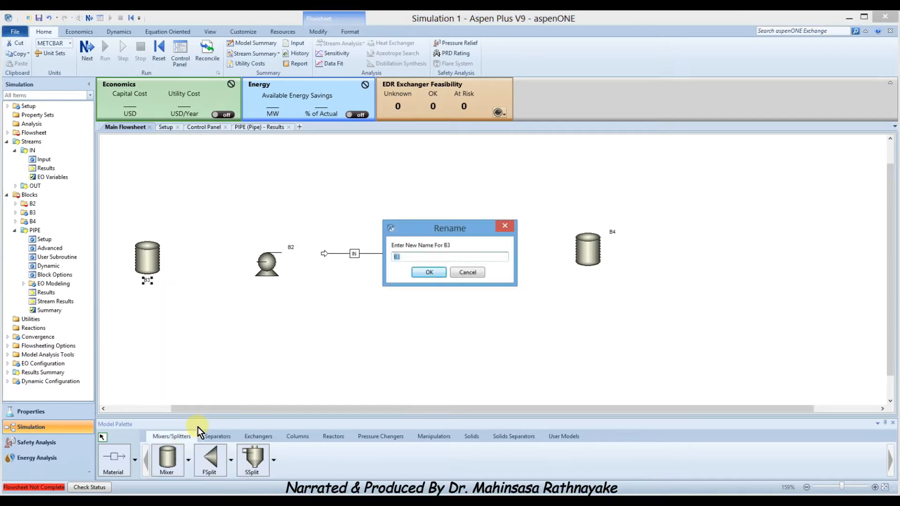
type("VESSEL1")
left_click(424, 268)
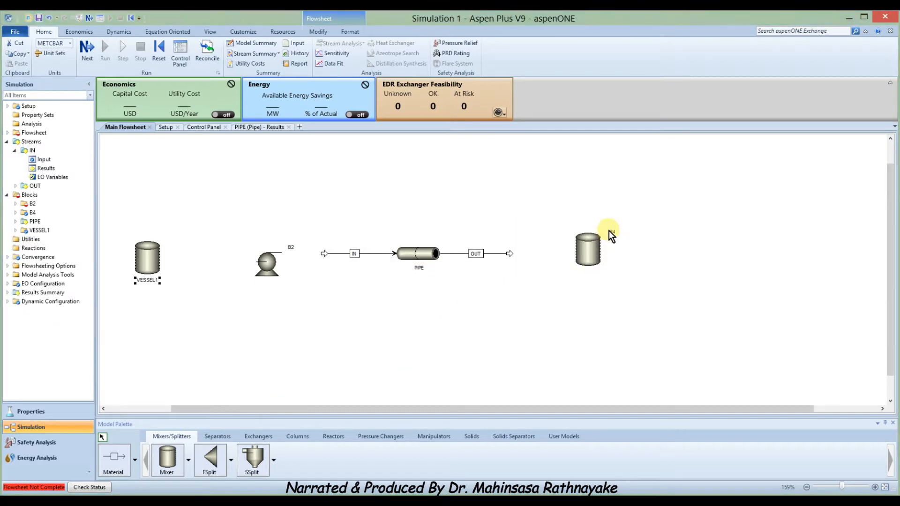
Place the downstream Mixer's label beneath its tank icon and rename the block VESSEL2.
left_click(592, 265)
right_click(590, 274)
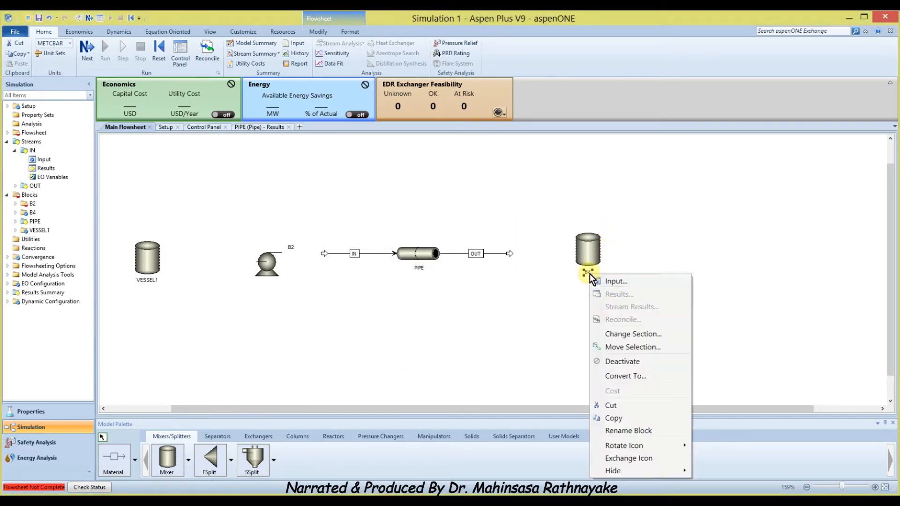
left_click(624, 431)
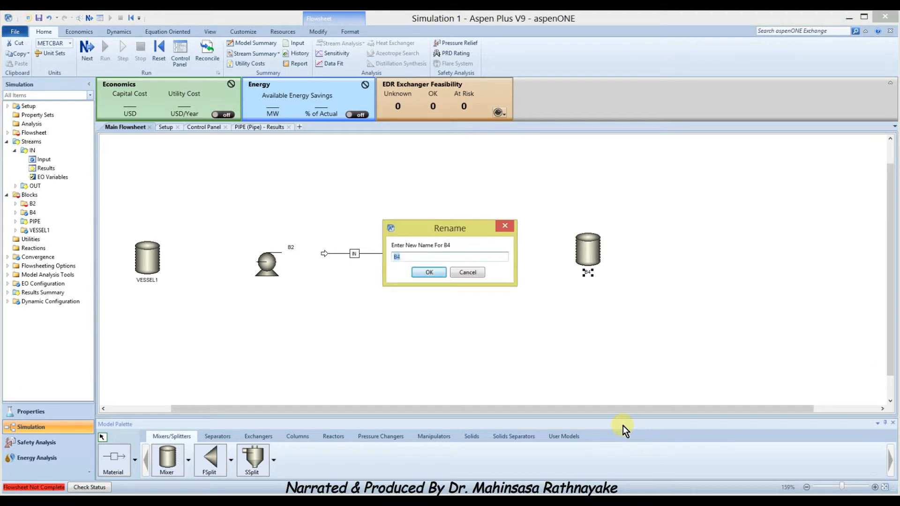
type("VESSEL2")
left_click(429, 271)
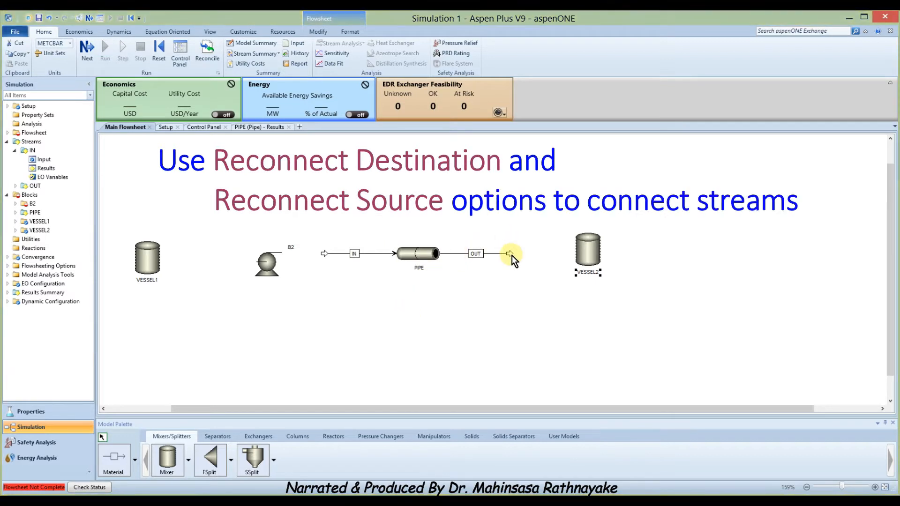
Reconnect the destination of the OUT stream to the feed port of VESSEL2.
right_click(500, 253)
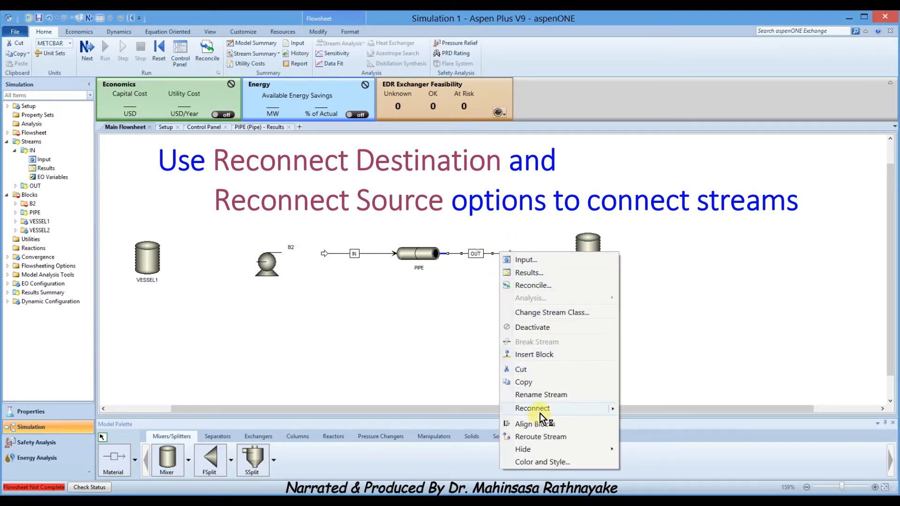
mouse_move(542, 411)
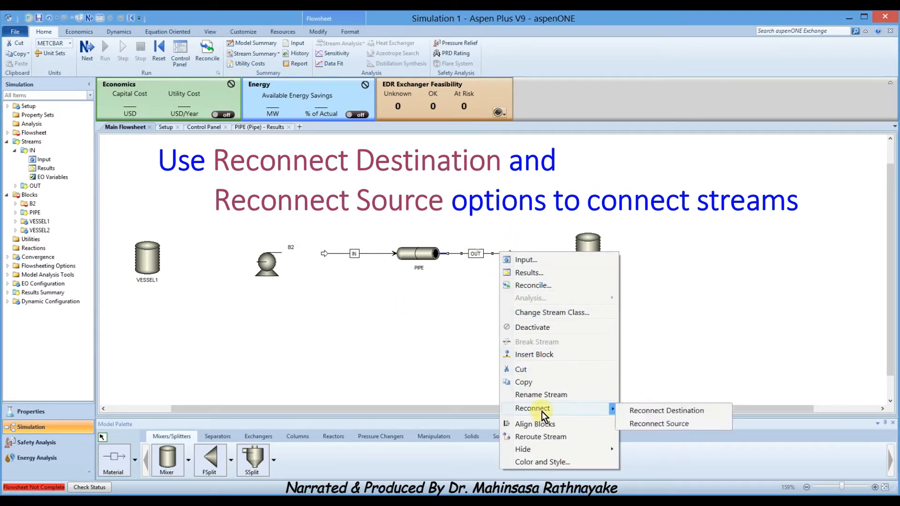
left_click(646, 411)
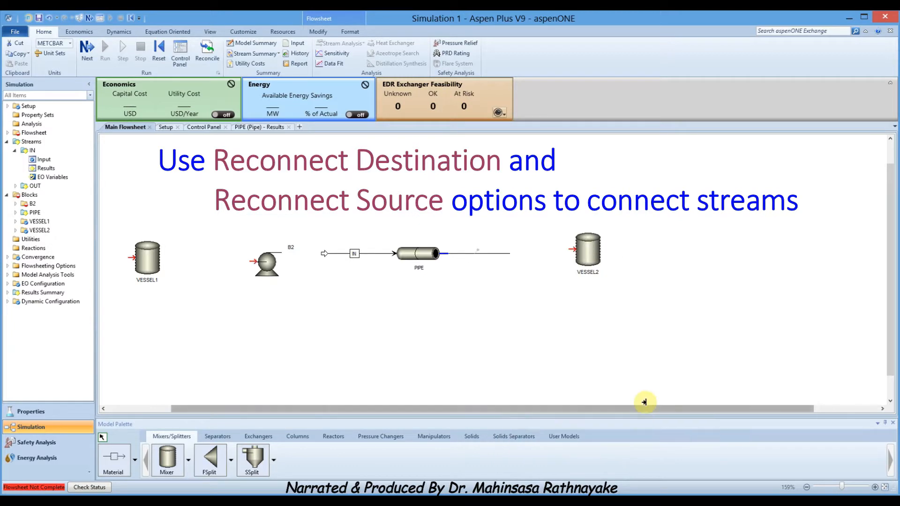
left_click(571, 249)
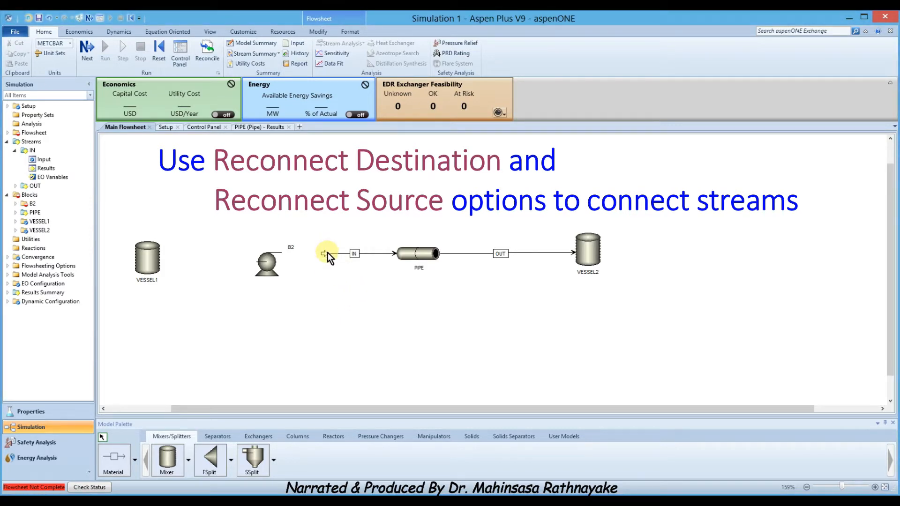
Connect VESSEL1's product port to the pump inlet with a material stream and position its label midway between the blocks.
left_click(117, 467)
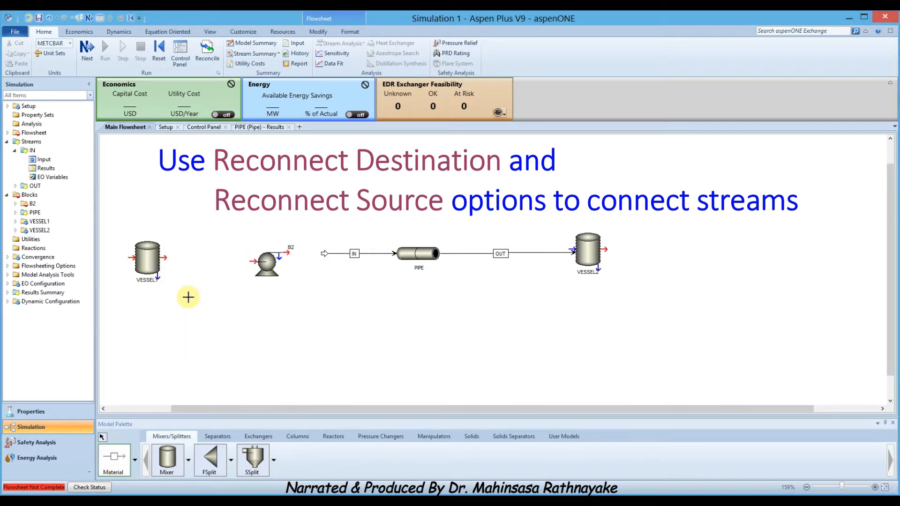
left_click(163, 257)
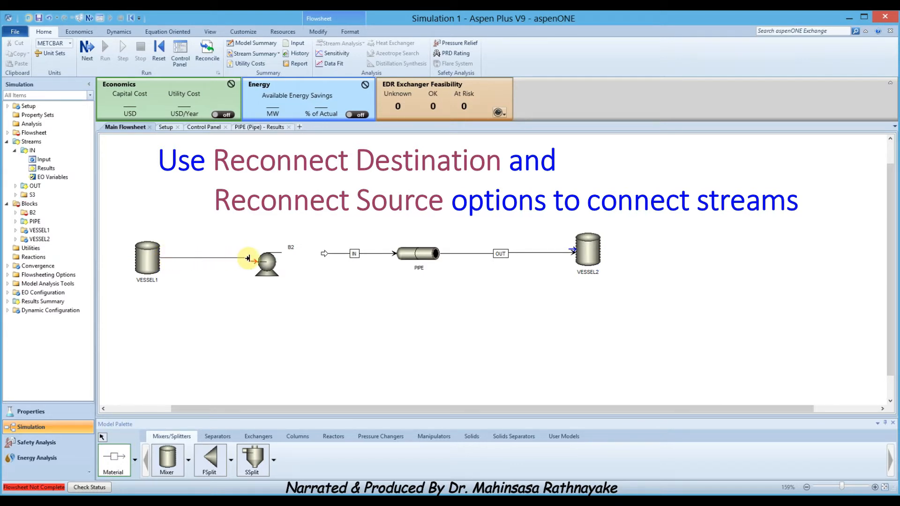
left_click(249, 259)
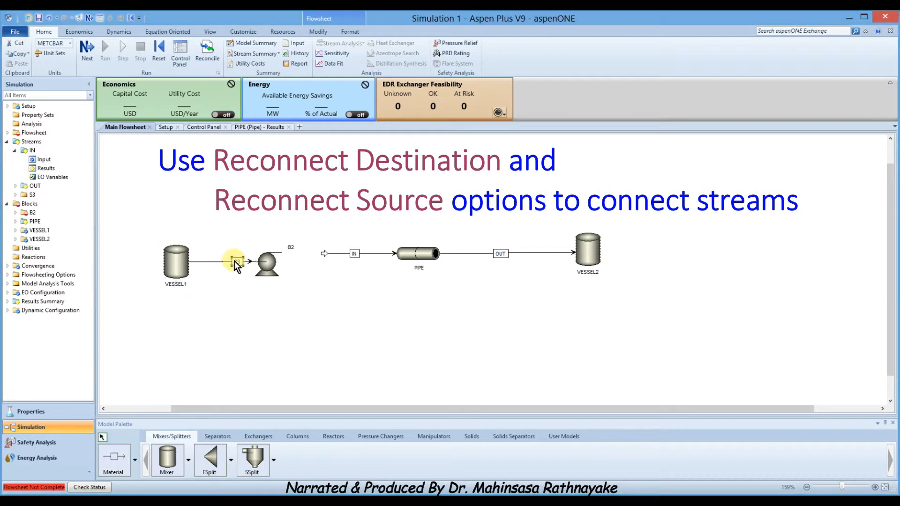
left_click_drag(234, 260, 225, 261)
Draw a material feed stream entering VESSEL1 from its upstream side.
left_click(122, 466)
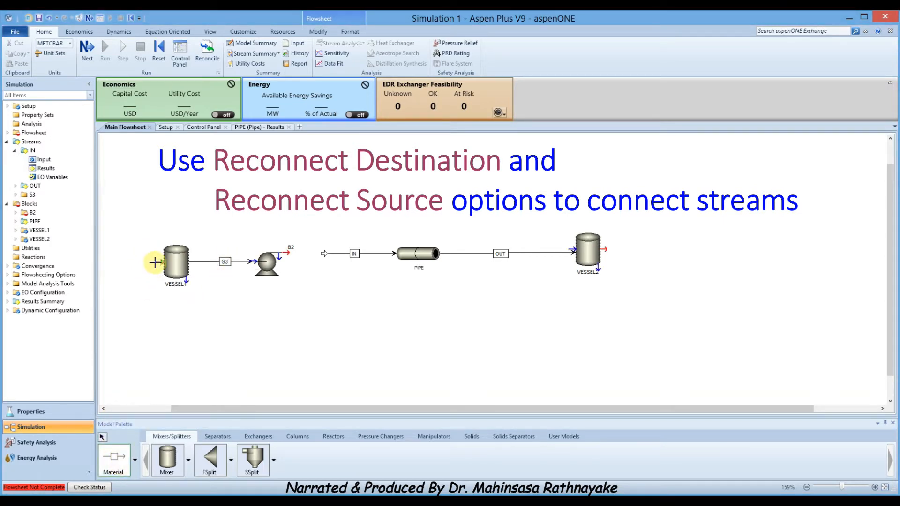
left_click(155, 263)
left_click(117, 262)
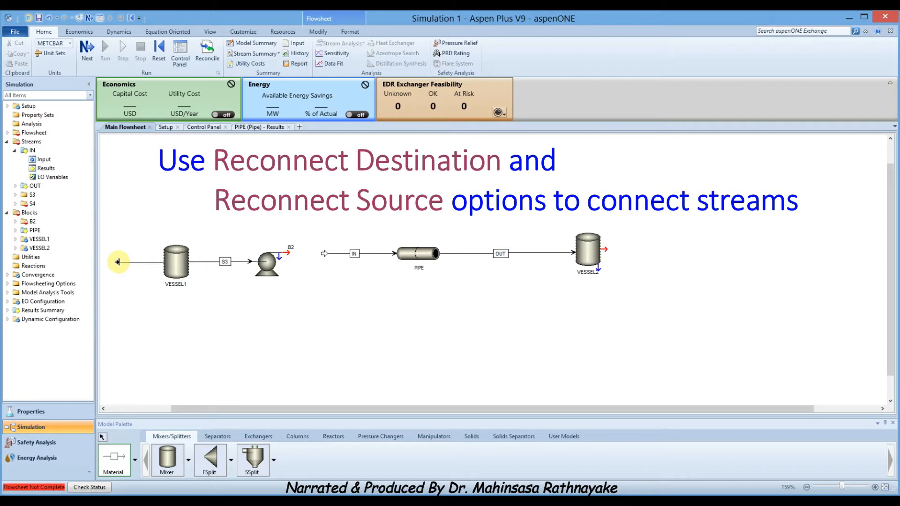
key("Escape")
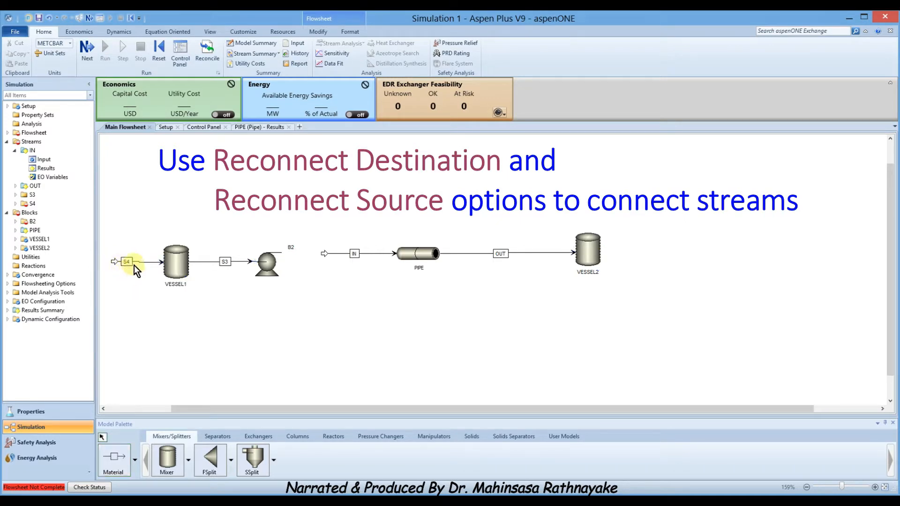
Center the label on the stream entering VESSEL1 and rename that stream FEED.
left_click(132, 263)
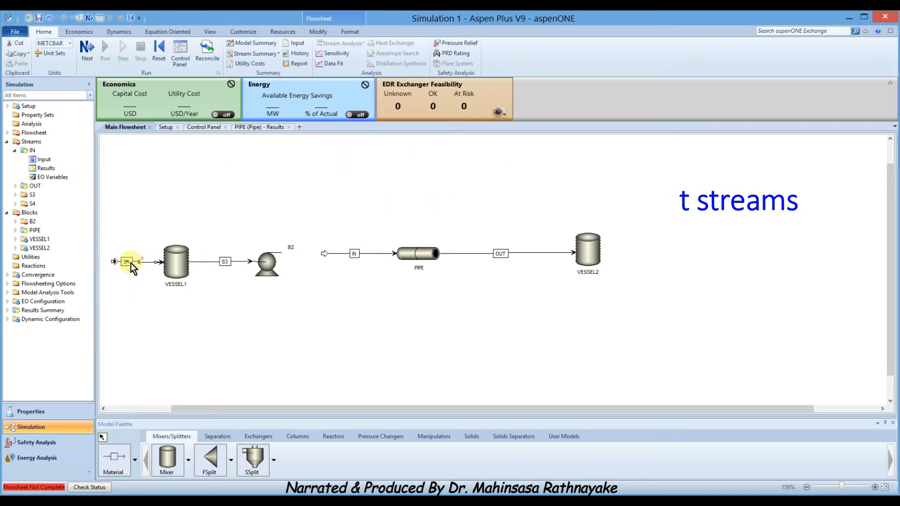
right_click(136, 263)
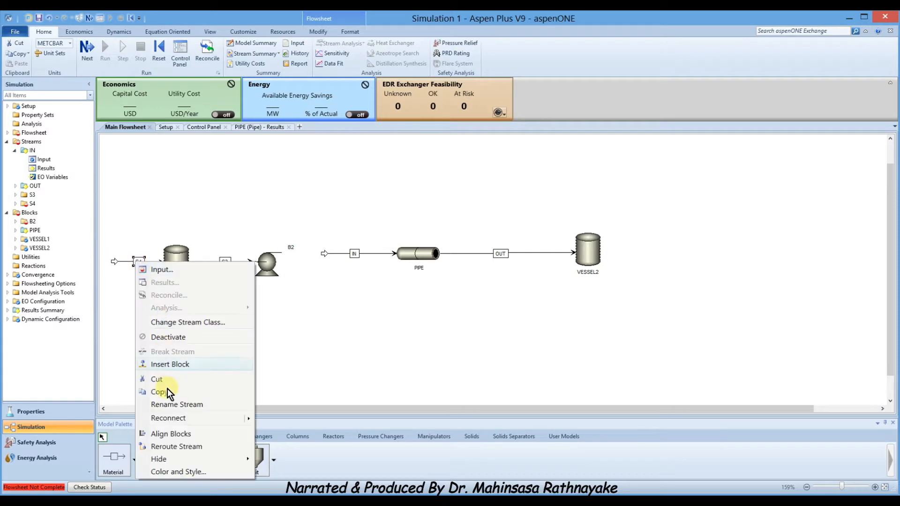
left_click(167, 404)
type("FEED")
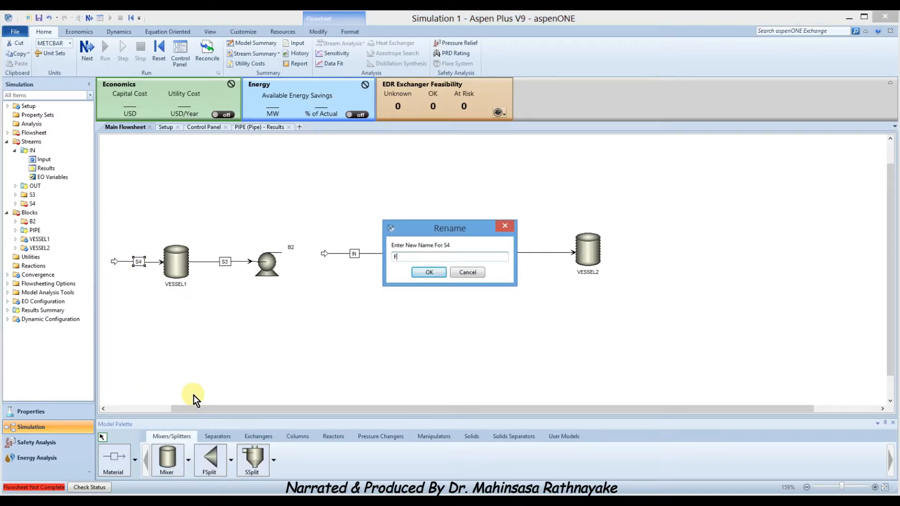
left_click(429, 272)
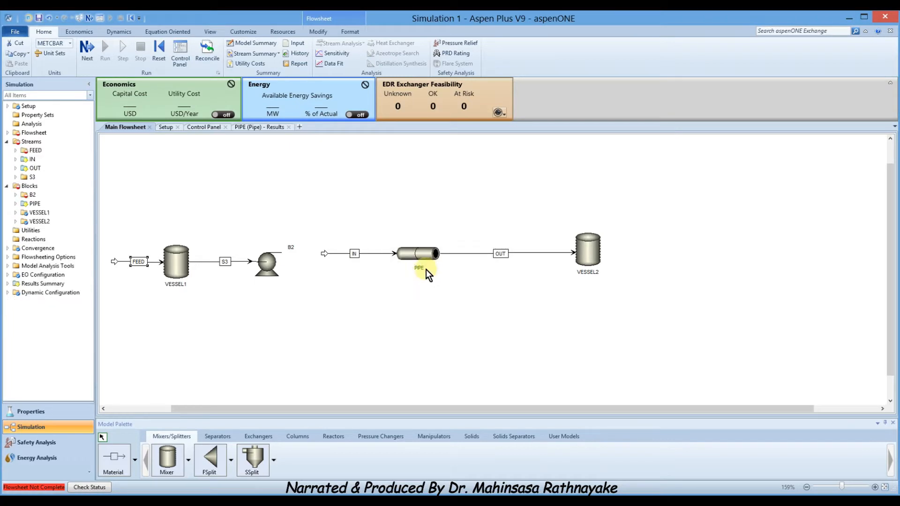
Reconnect the source of the IN stream to the pump's required product port.
right_click(345, 252)
mouse_move(377, 412)
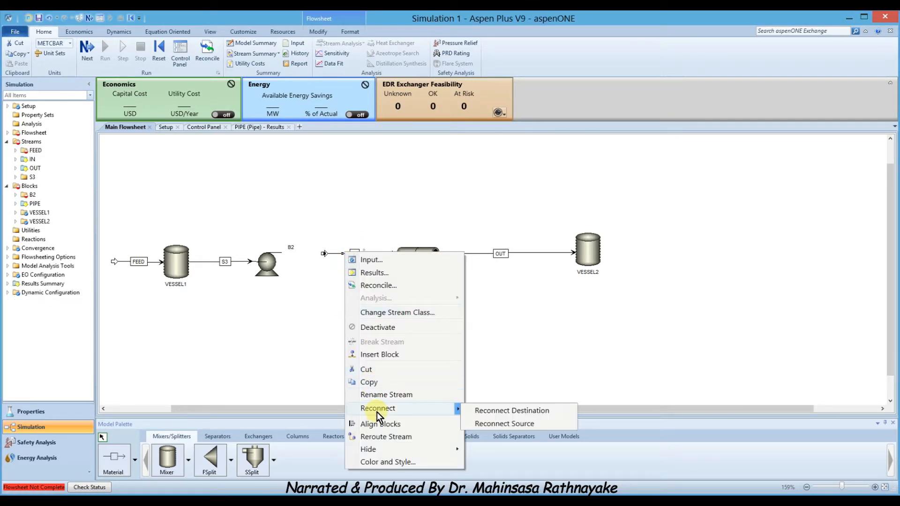
left_click(497, 424)
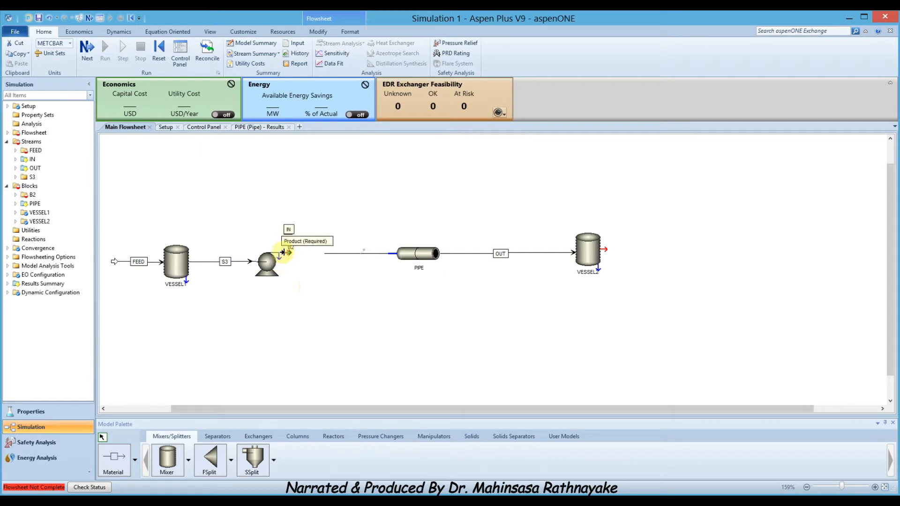
left_click(287, 253)
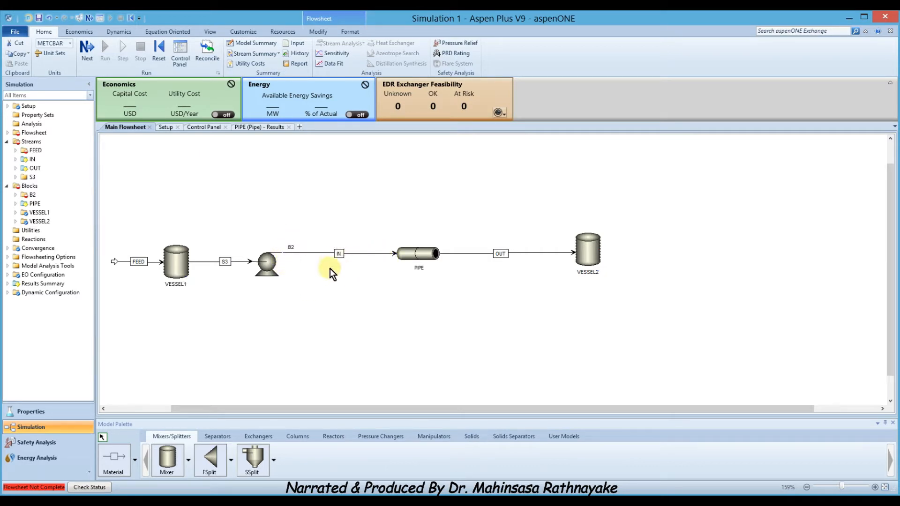
Move the pump's label beneath its icon and rename the block PUMP.
left_click_drag(294, 249, 271, 289)
right_click(271, 288)
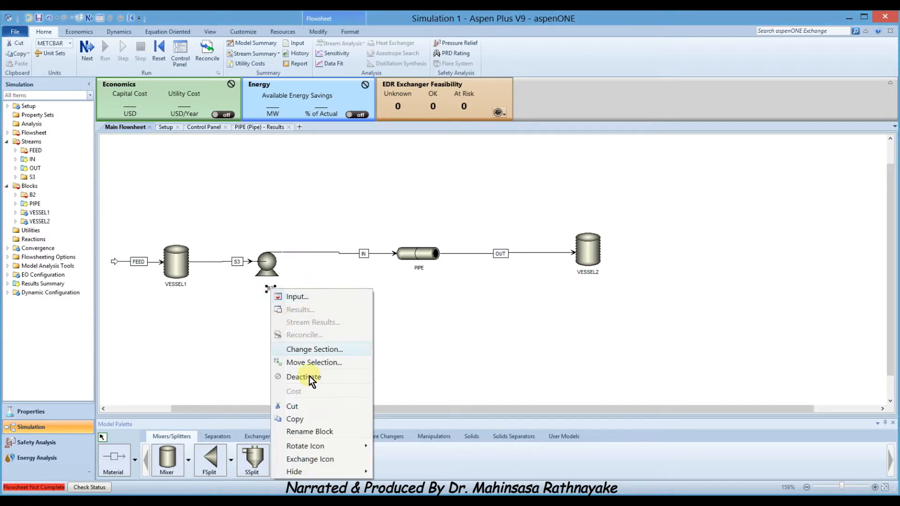
left_click(316, 430)
type("PUMP")
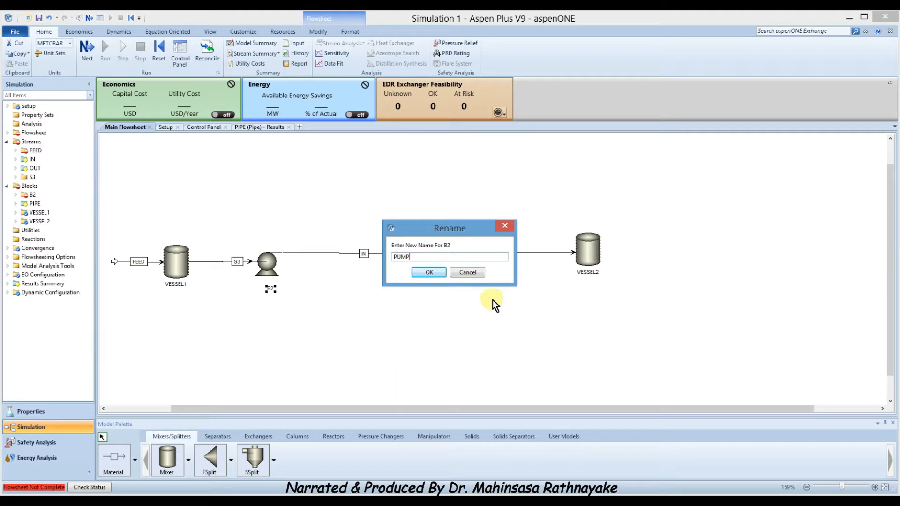
left_click(430, 273)
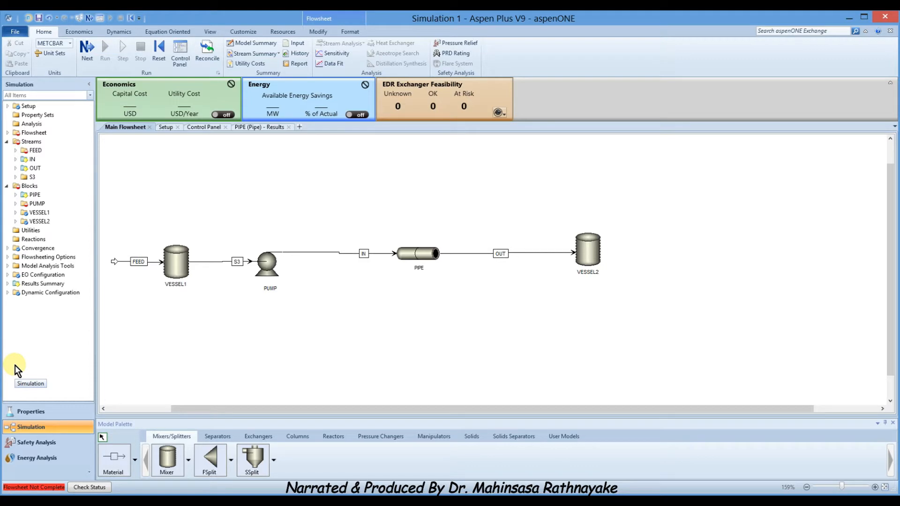
Draw a material product stream leaving VESSEL2 on its downstream side.
left_click(115, 458)
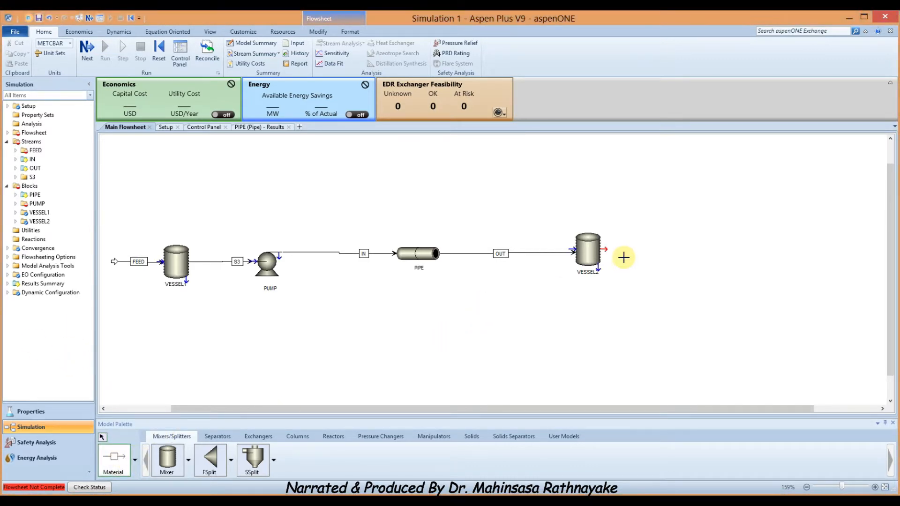
left_click(605, 250)
left_click(661, 253)
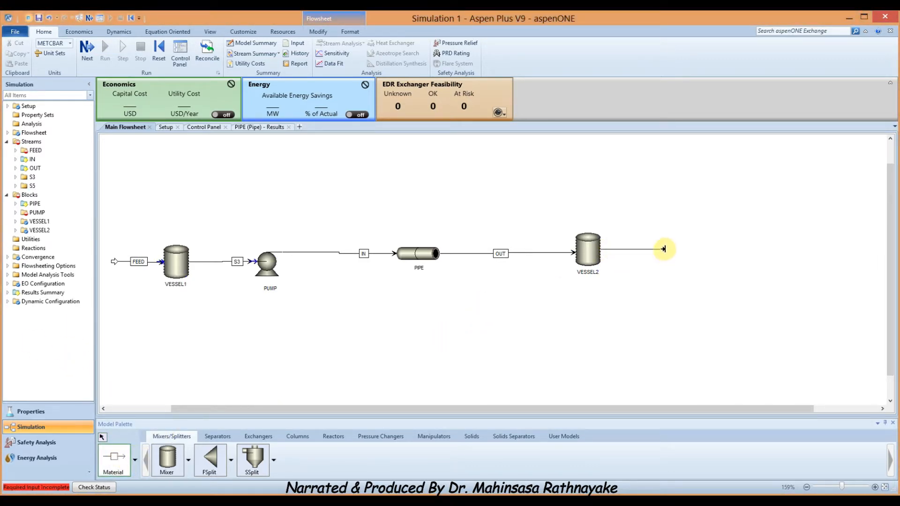
right_click(655, 260)
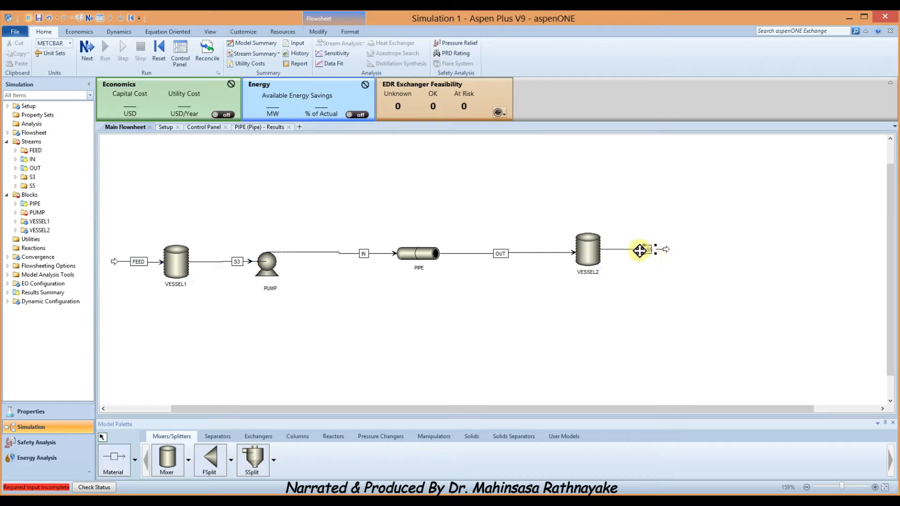
Center the label on the stream leaving VESSEL2 and rename that stream PRODUCT.
left_click(646, 251)
right_click(639, 252)
left_click(668, 395)
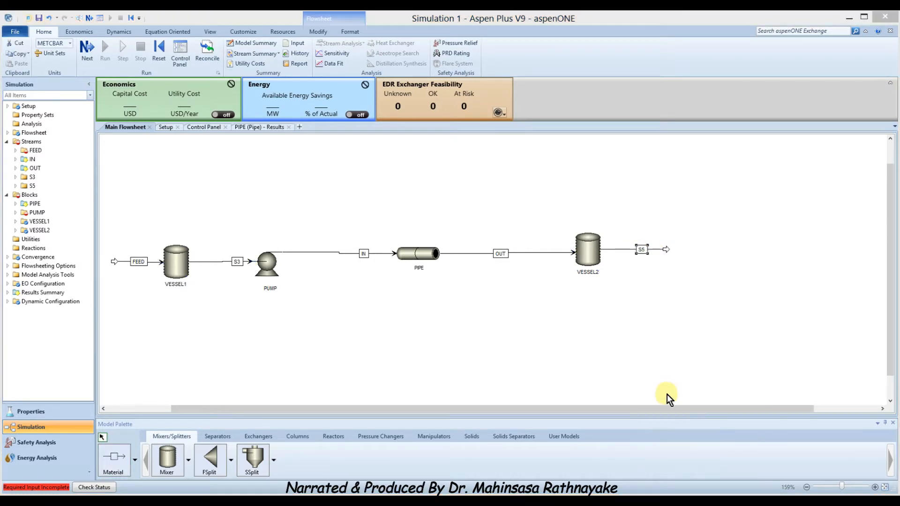
type("PRODUCT")
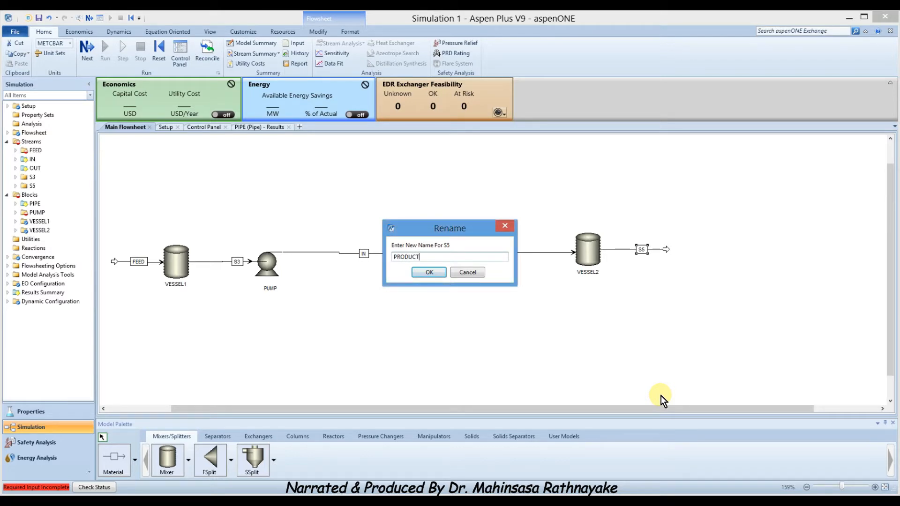
left_click(418, 274)
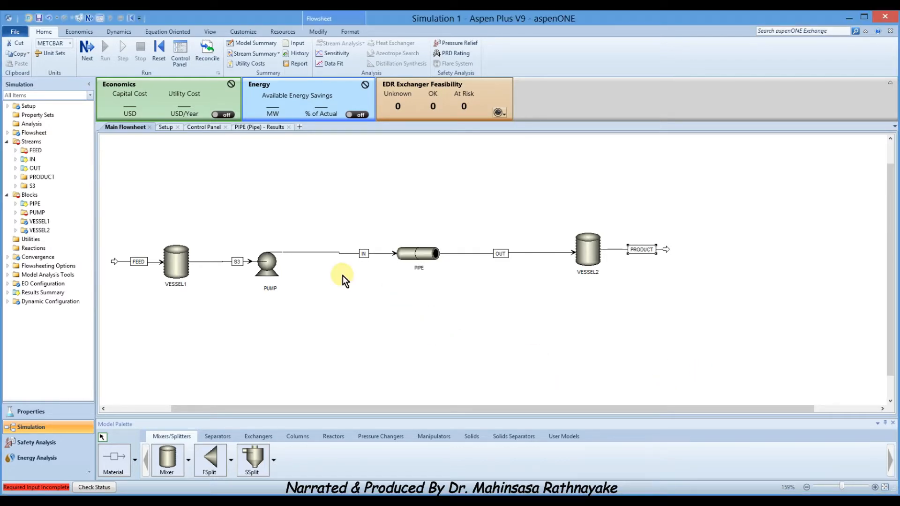
Rename the stream between VESSEL1 and the pump as PUMP-IN.
right_click(220, 262)
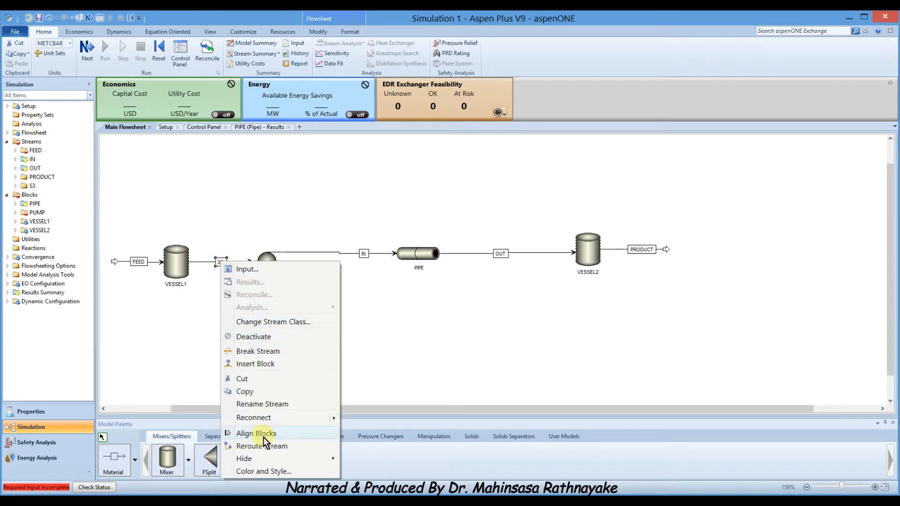
left_click(272, 406)
type("PU")
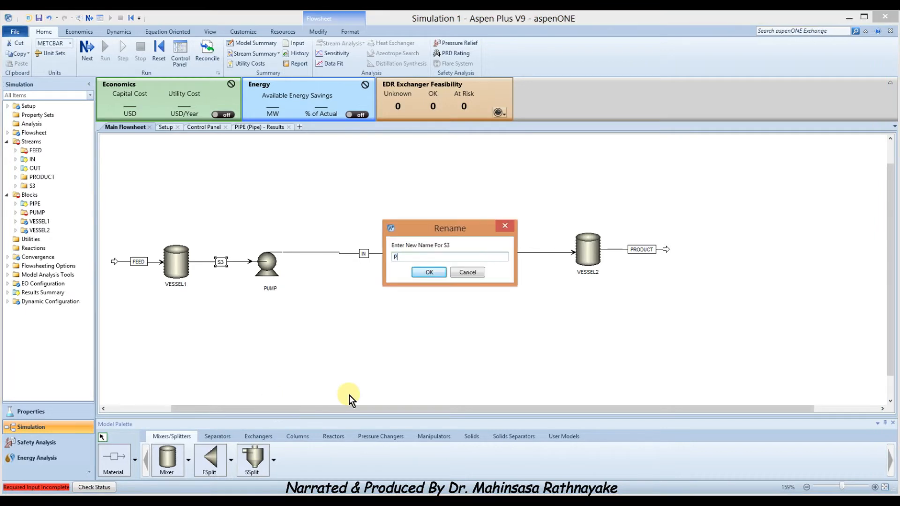
type("MP-IN")
left_click(427, 273)
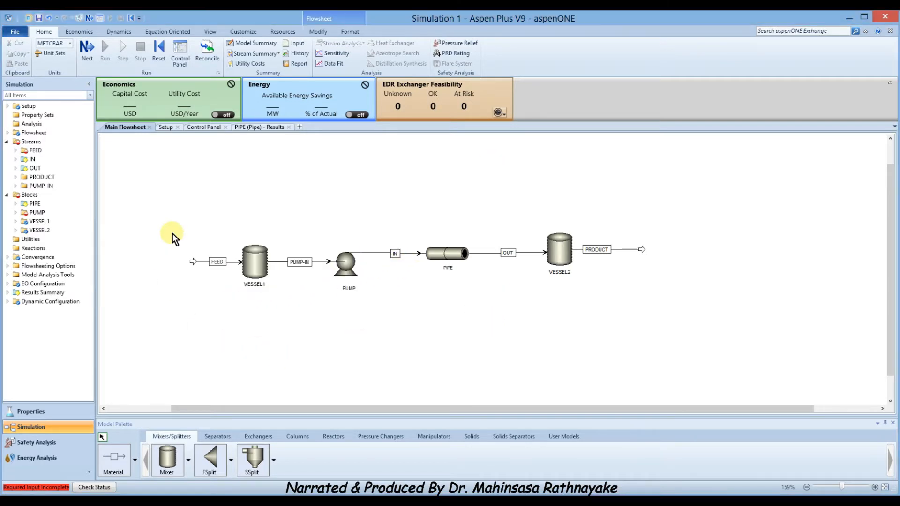
scroll(581, 311, "up", 1)
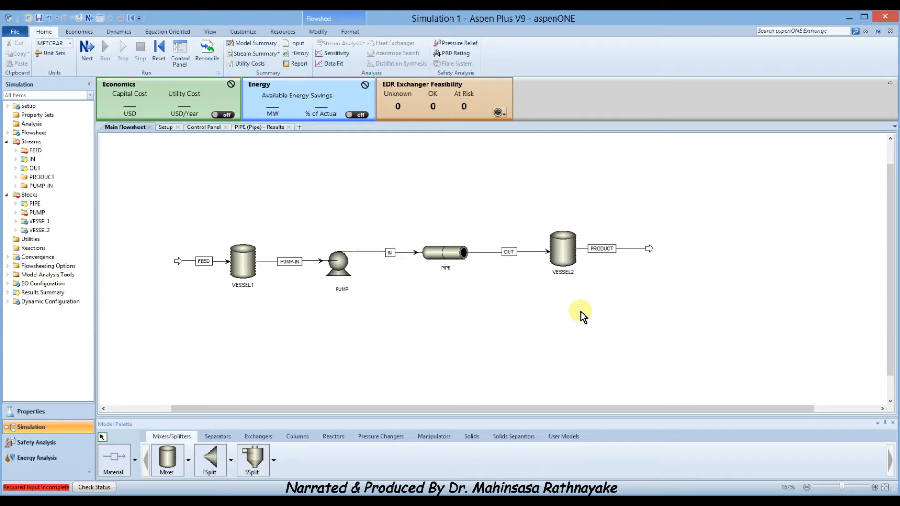
Specify the FEED stream's temperature as 25 C and its pressure as 1.5 bar.
left_click(83, 55)
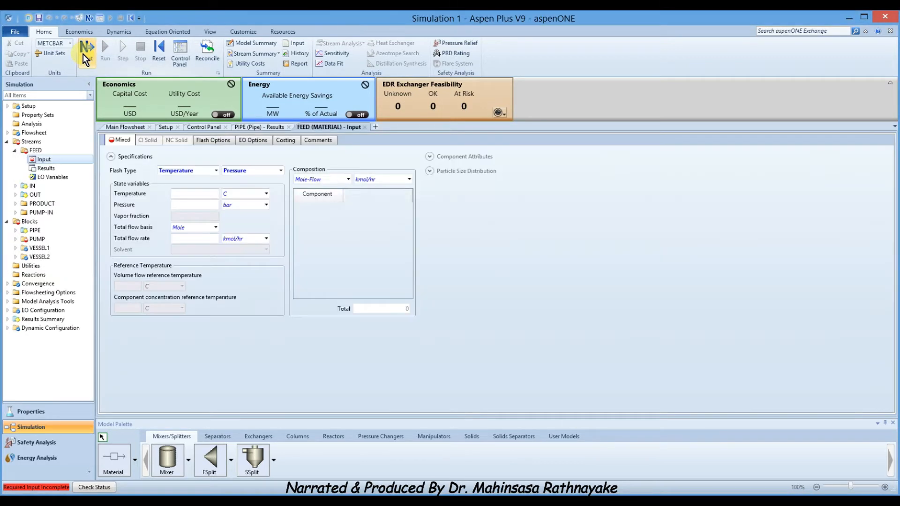
left_click(199, 193)
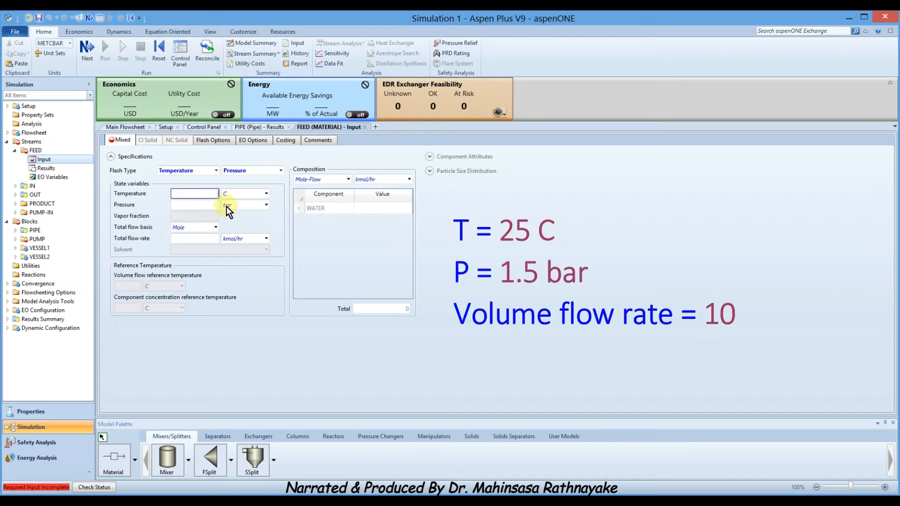
type("25")
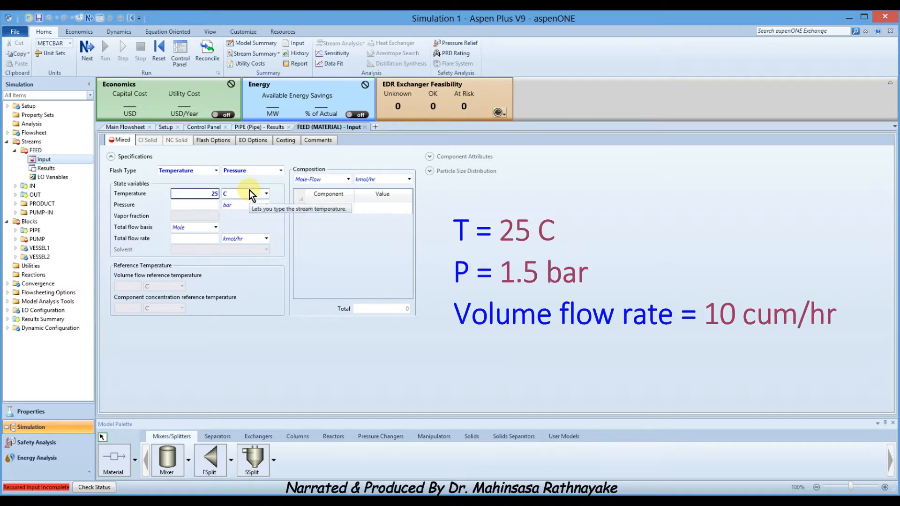
left_click(211, 204)
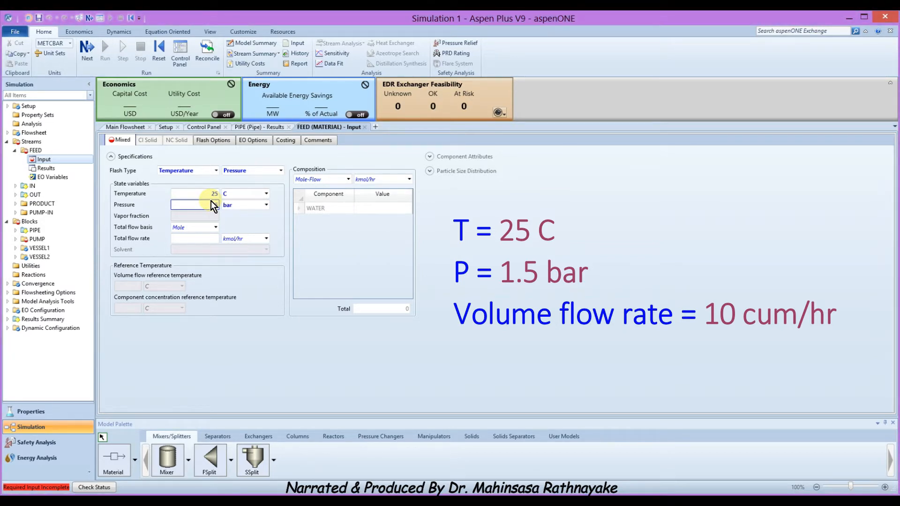
Set the FEED stream's total flow basis to Volume with a flow rate of 10 cum/hr.
left_click(218, 227)
left_click(190, 266)
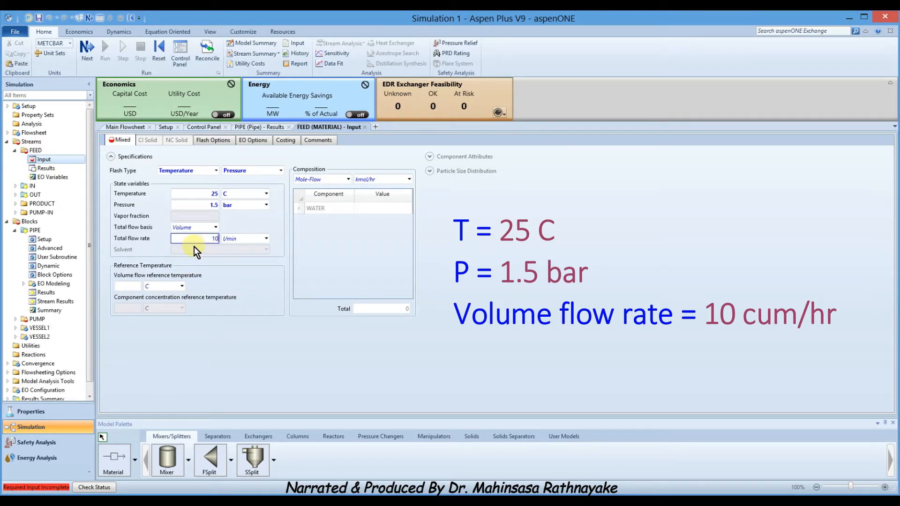
left_click(267, 238)
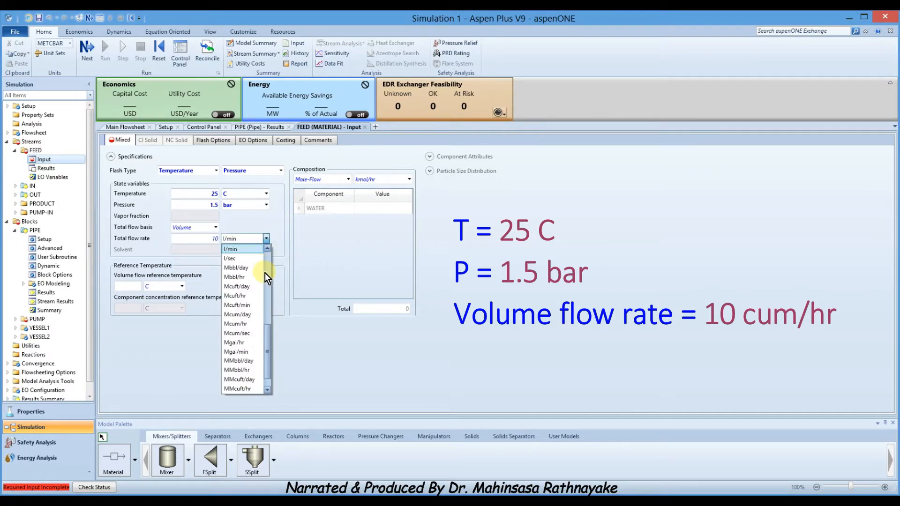
scroll(266, 327, "up", 4)
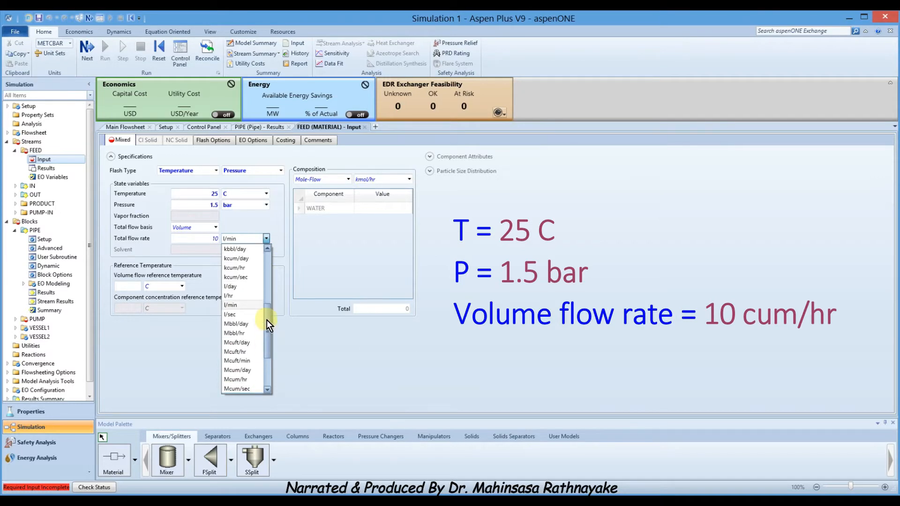
scroll(268, 298, "up", 3)
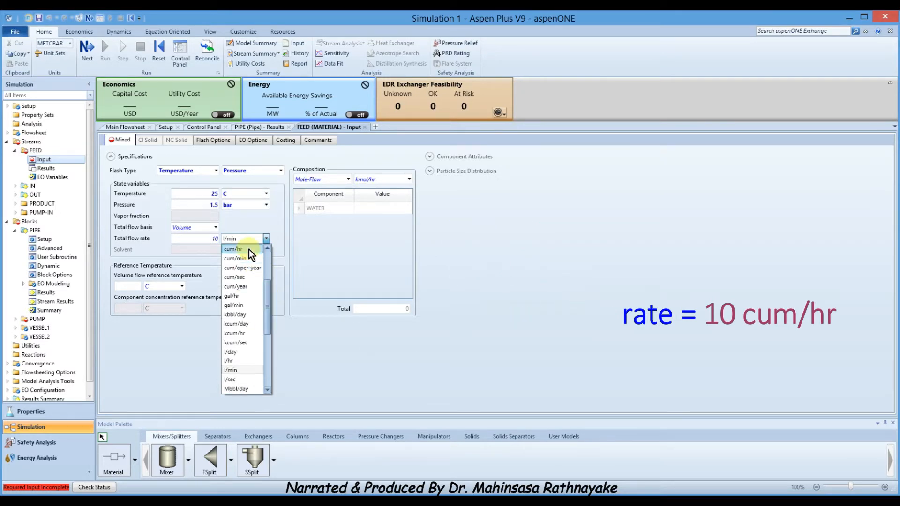
left_click(248, 249)
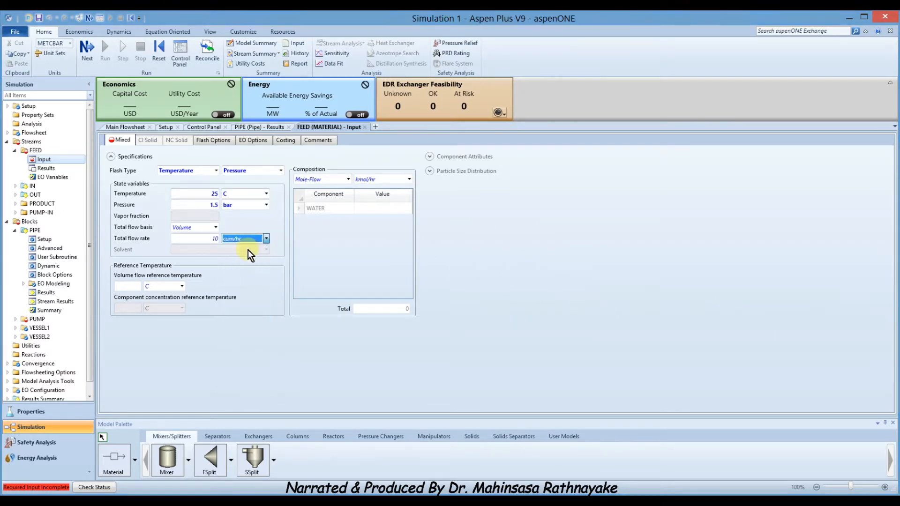
Define the FEED composition as Mole-Frac with a value of 1 for WATER.
left_click(348, 179)
left_click(324, 226)
left_click(363, 210)
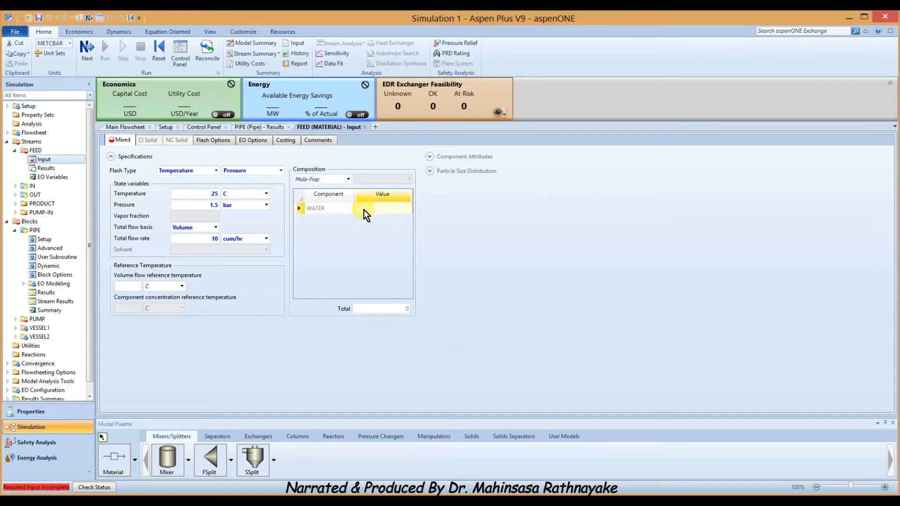
type("1")
key("Return")
Clear the temperature, pressure and total flow rate specified for the IN stream.
left_click(32, 186)
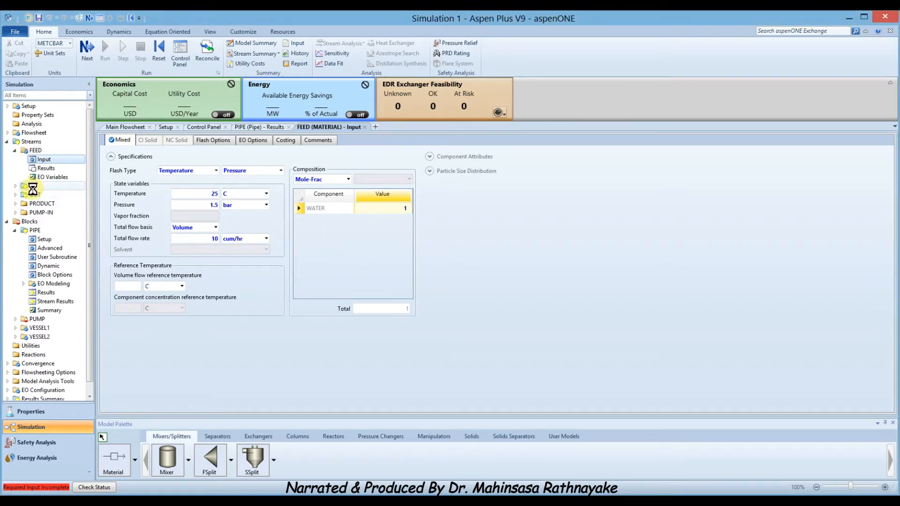
double_click(215, 193)
key("Delete")
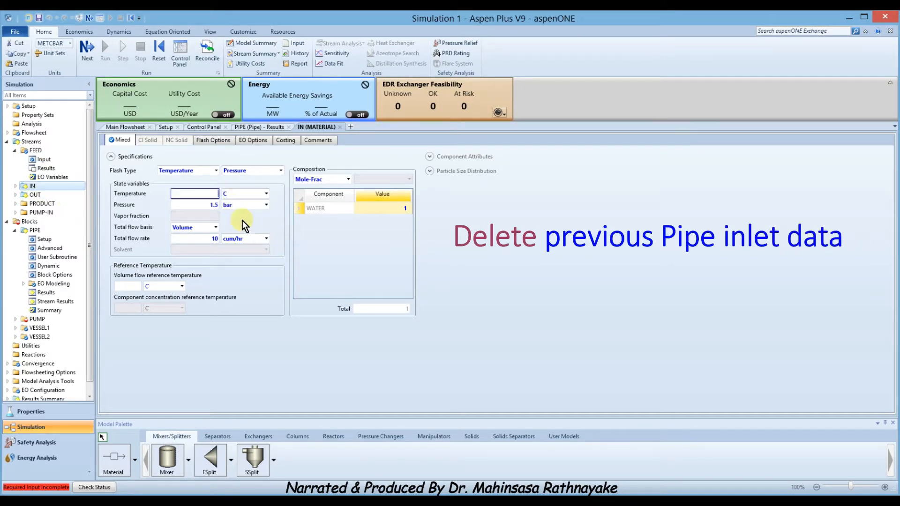
double_click(214, 205)
key("Delete")
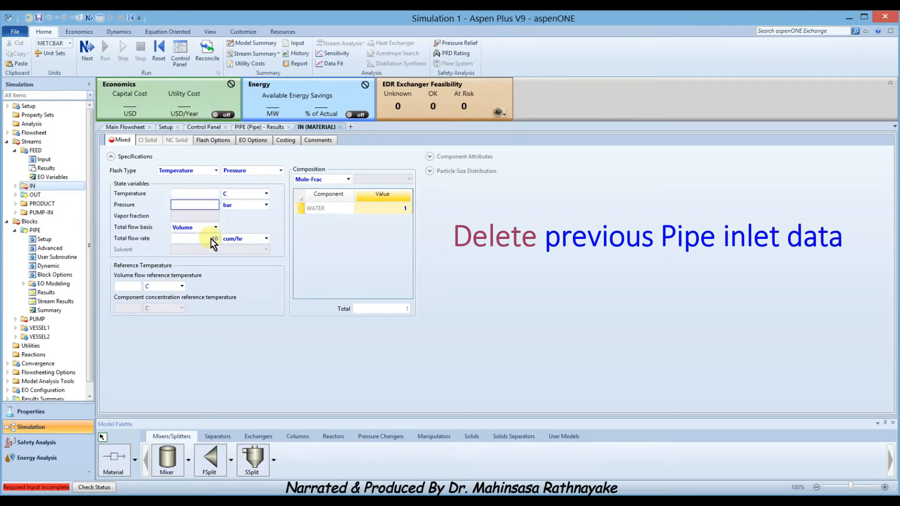
double_click(214, 238)
key("Delete")
Switch the IN stream's total flow basis to Mass and clear its WATER composition value.
left_click(215, 228)
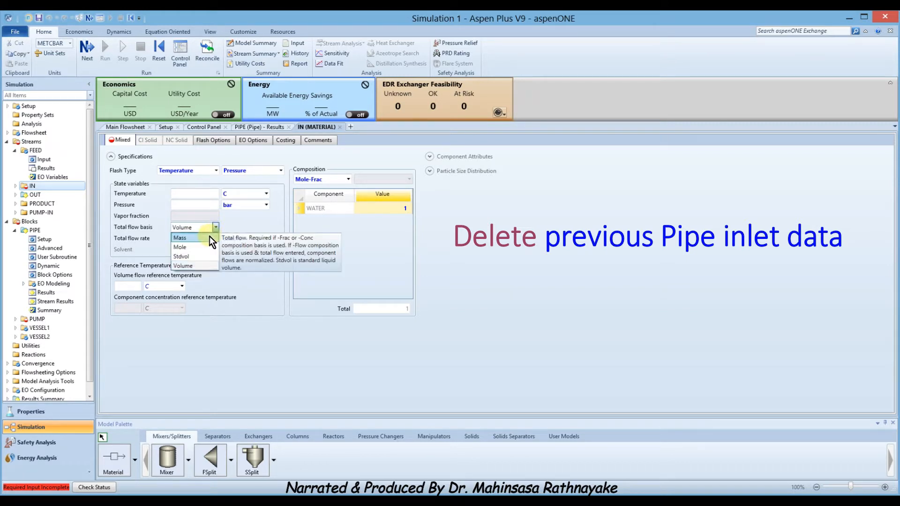
left_click(209, 236)
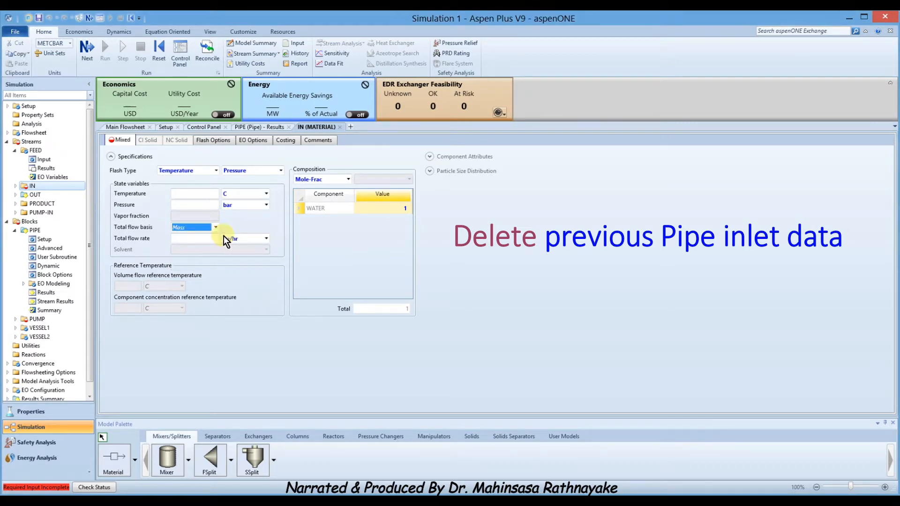
left_click(401, 208)
key("Delete")
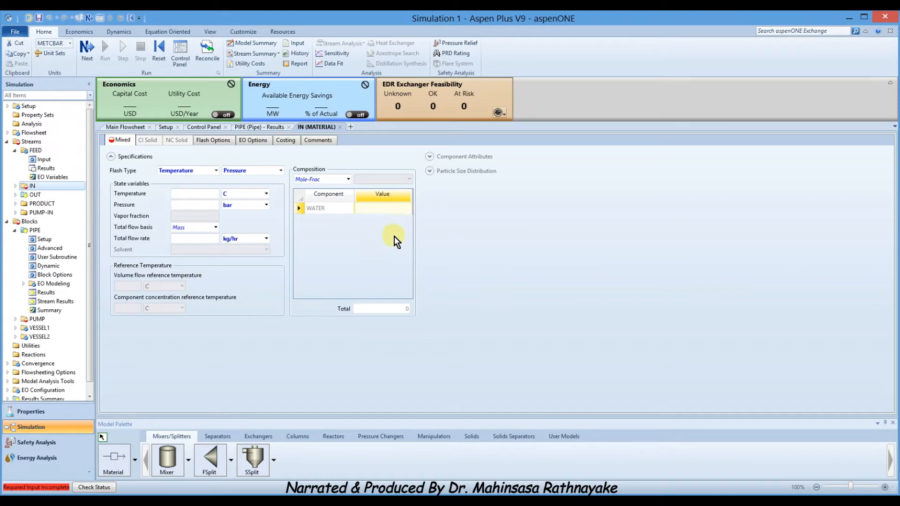
Set the IN stream's composition basis to Mole-Flow and its total flow basis to Mole.
left_click(348, 180)
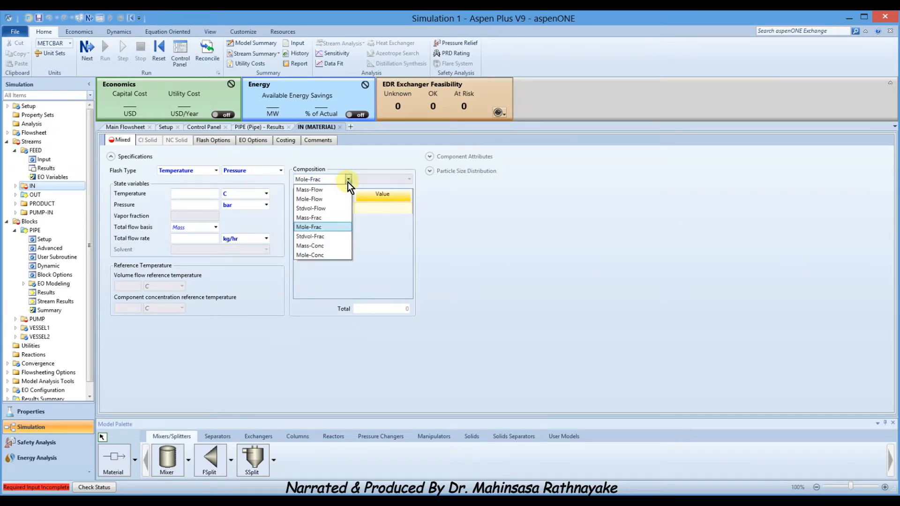
left_click(333, 199)
left_click(215, 227)
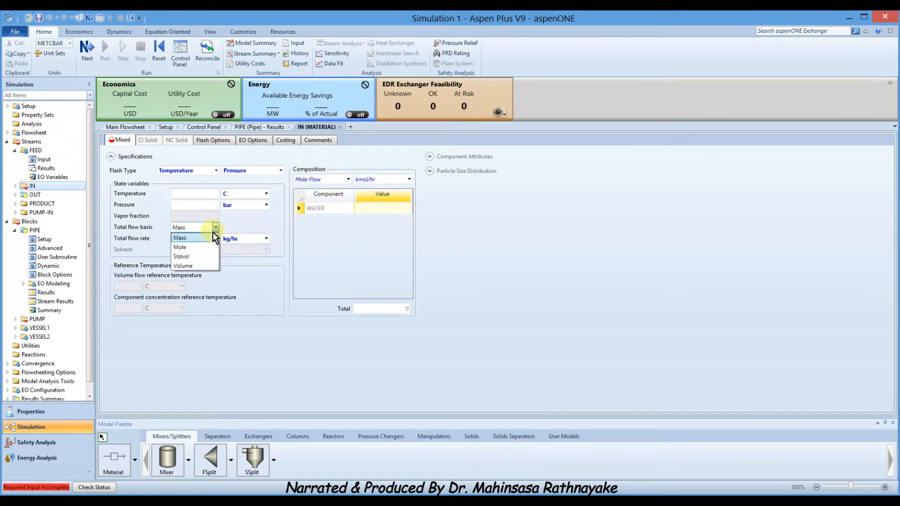
left_click(200, 245)
left_click(349, 262)
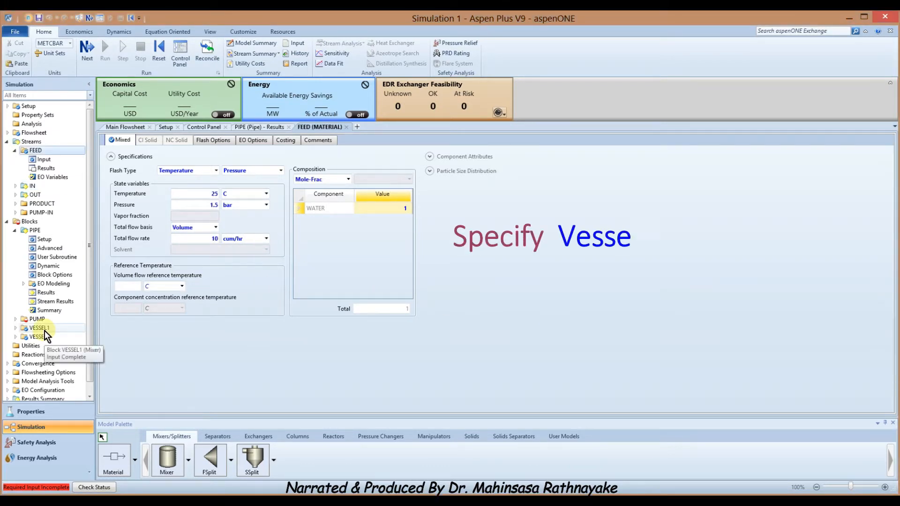
Set the mixer pressure of VESSEL1 to 1.5 bar.
left_click(44, 331)
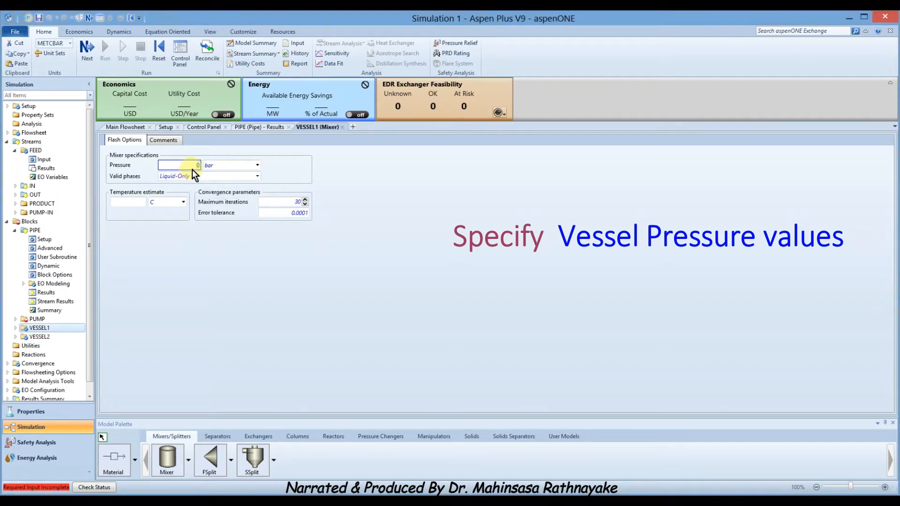
type("1.5")
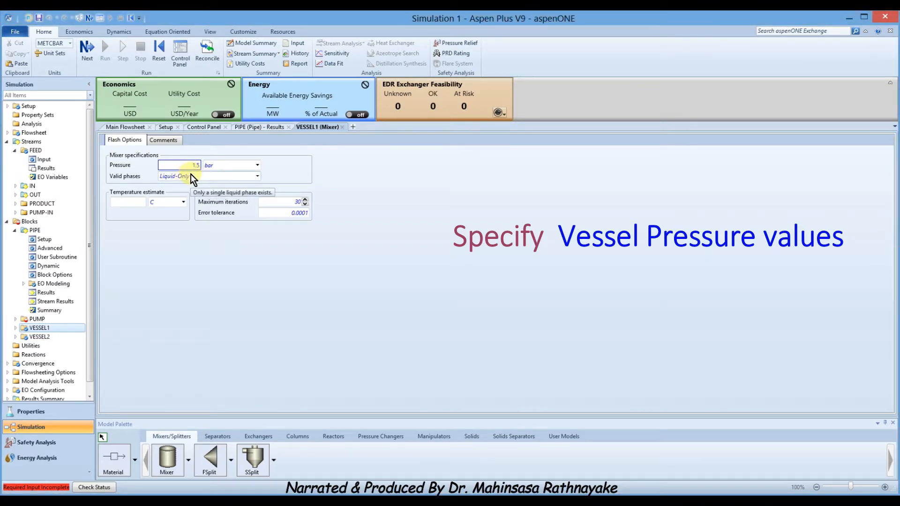
key("Return")
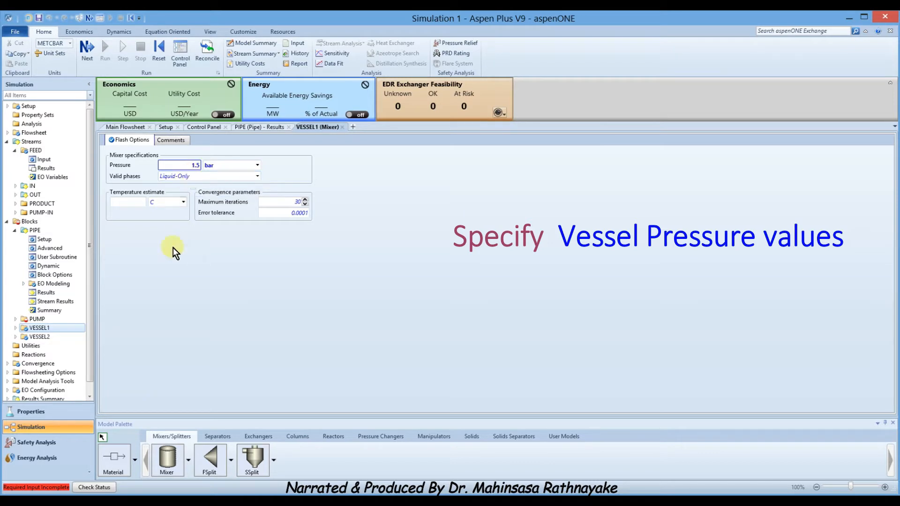
Set the mixer pressure of VESSEL2 to 5 bar.
left_click(53, 338)
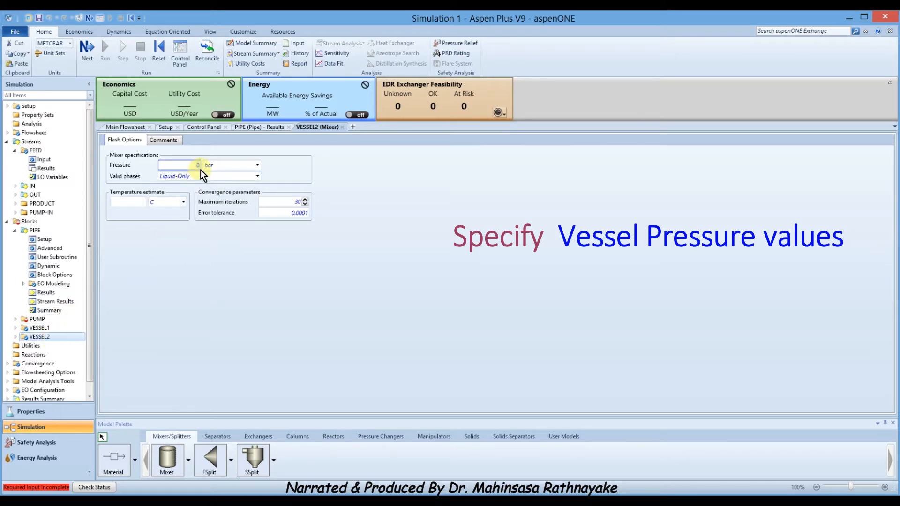
type("5")
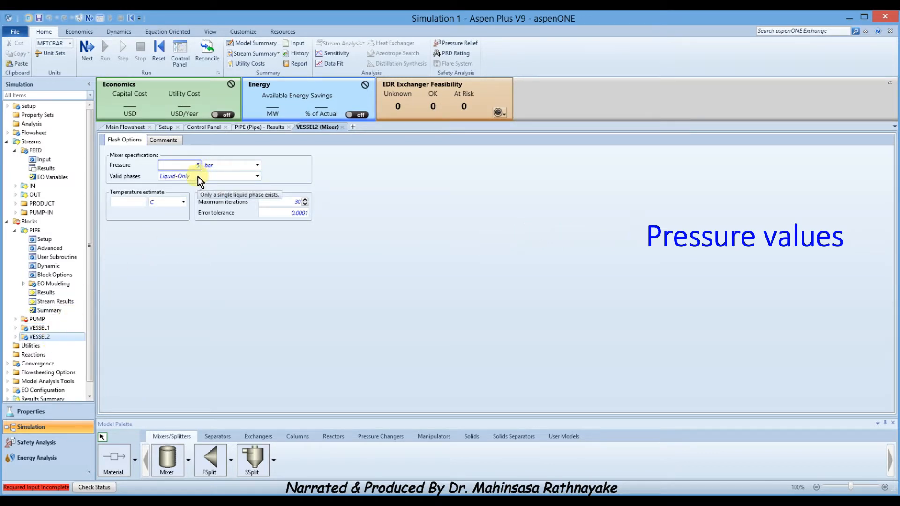
key("Return")
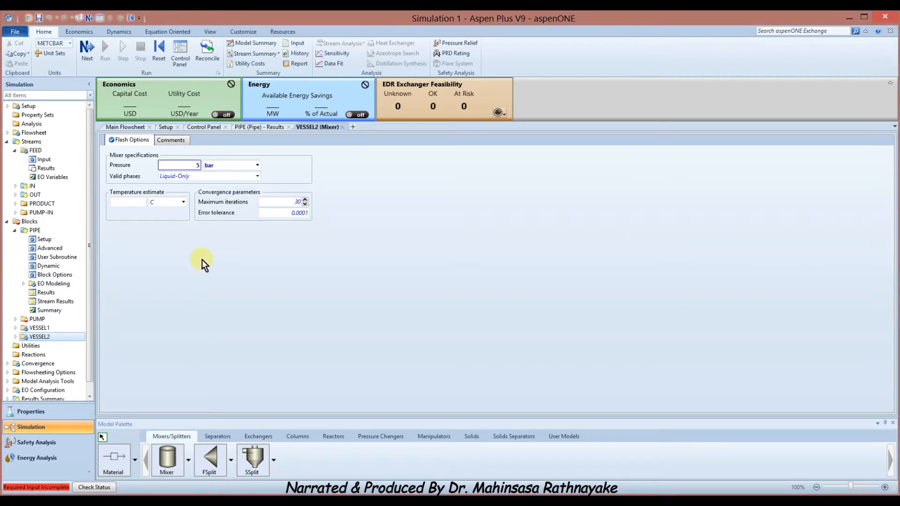
Make the PUMP block use a performance curve to determine discharge conditions, and expand the block's list of input forms.
left_click(41, 320)
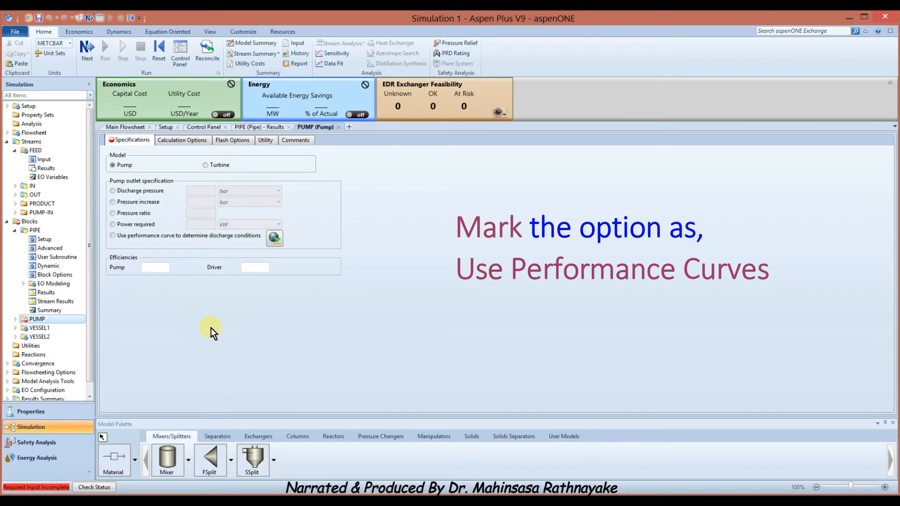
left_click(113, 236)
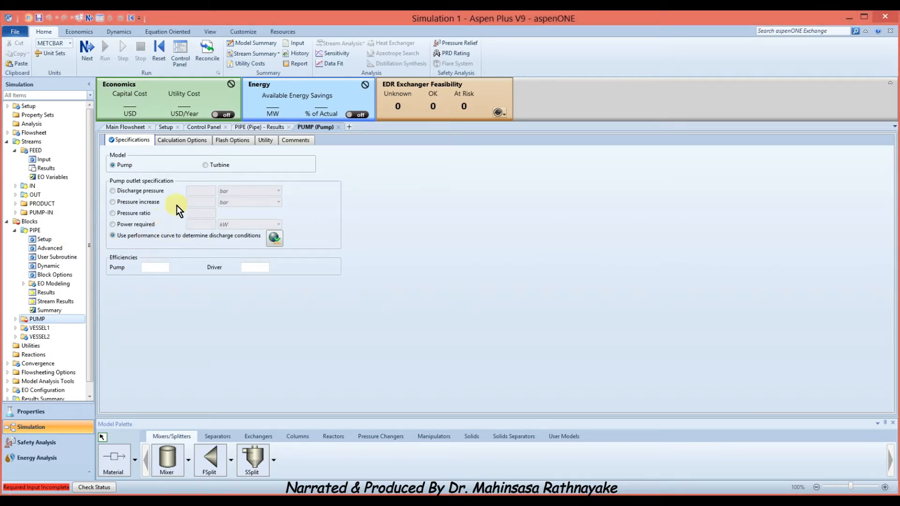
left_click(16, 320)
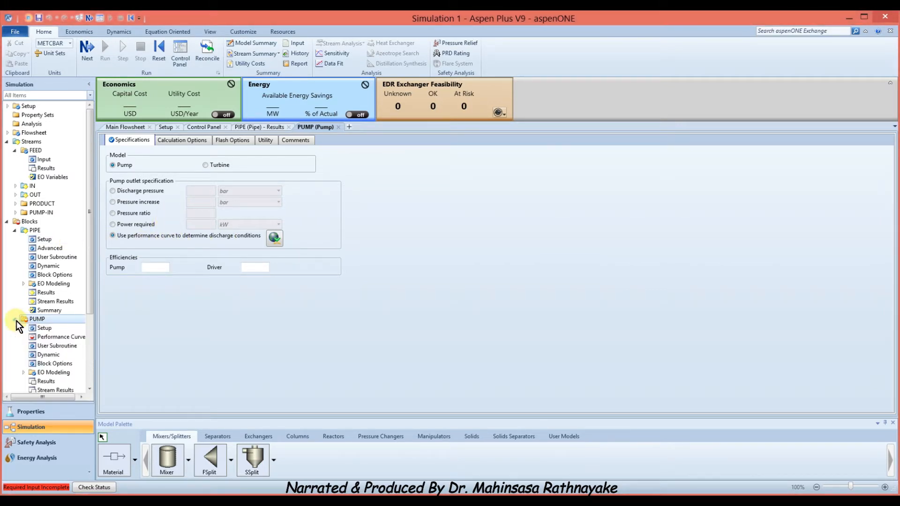
Set up the PUMP performance curves with Vol-Flow as the flow variable and a single curve at operating speed.
left_click(47, 338)
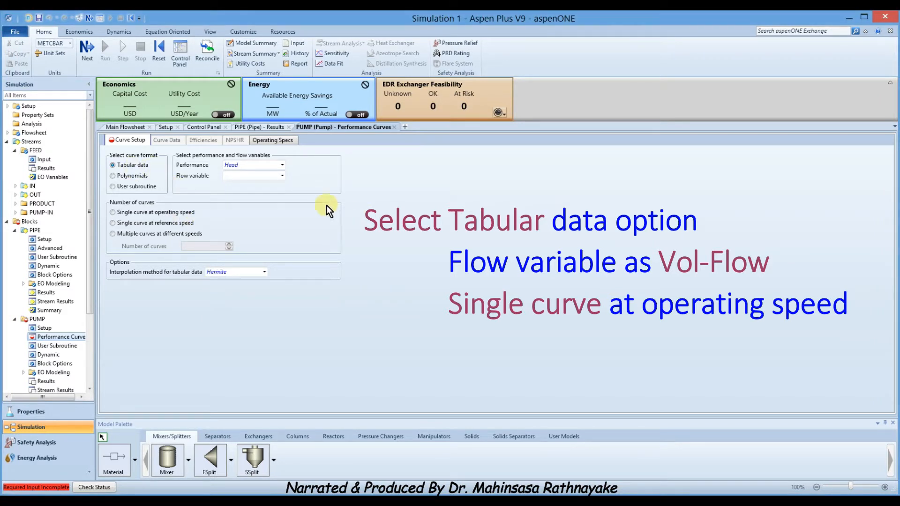
left_click(282, 176)
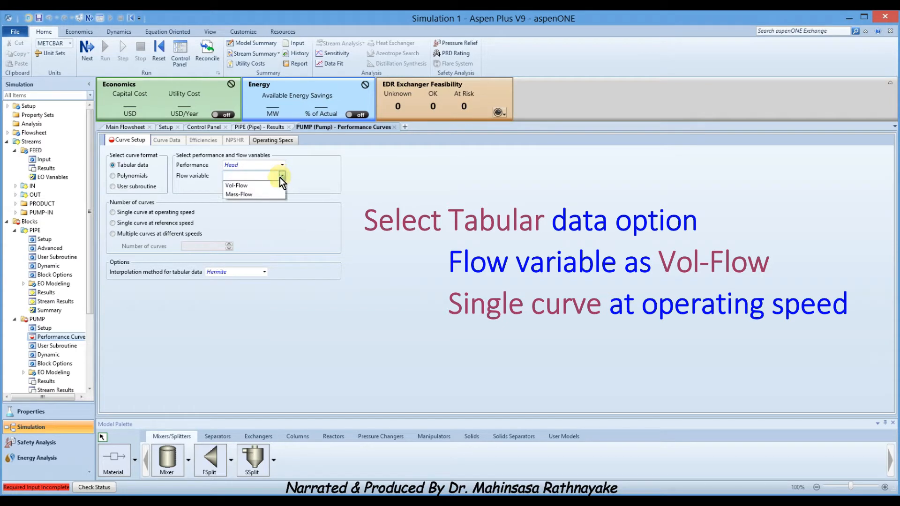
left_click(245, 185)
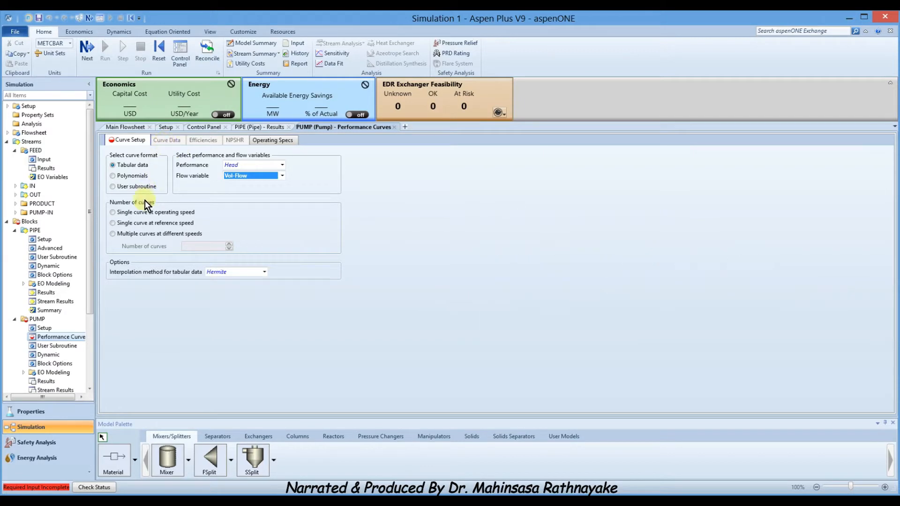
left_click(113, 212)
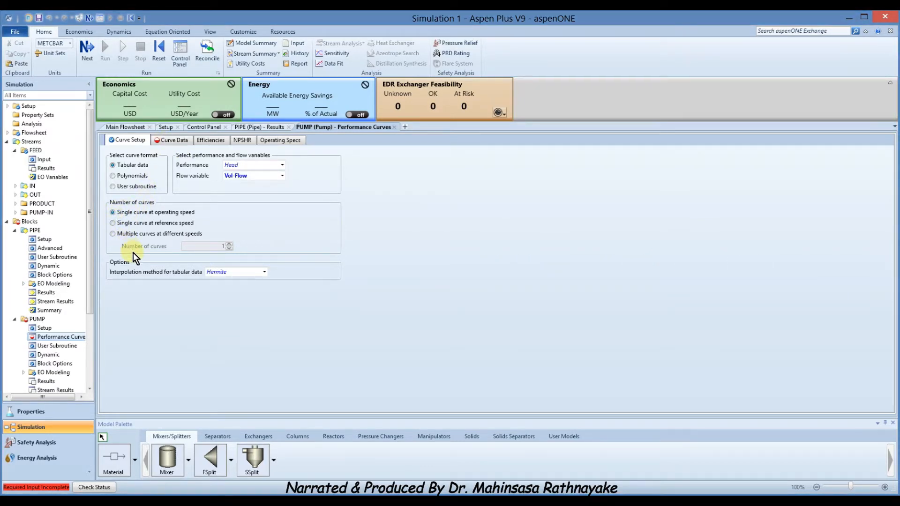
Set the pump curve data units to meter for head and cum/hr for flow.
left_click(161, 142)
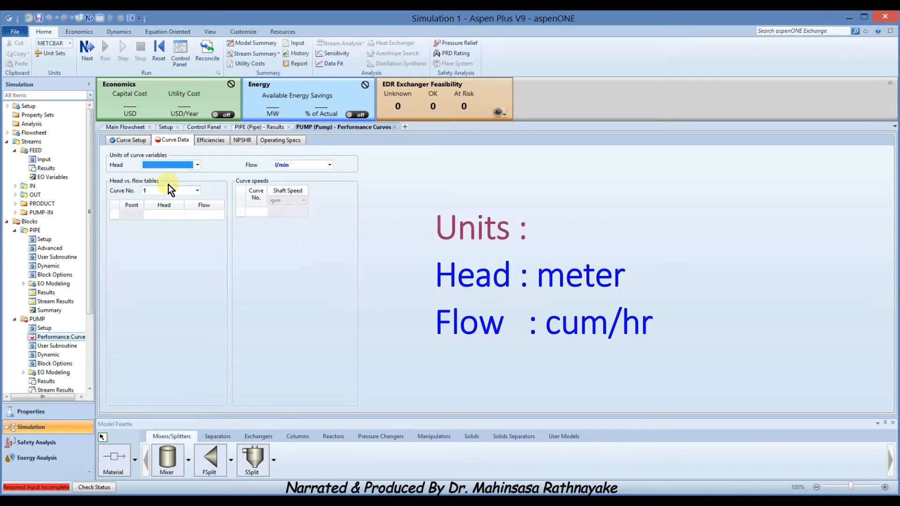
left_click(197, 165)
left_click(163, 228)
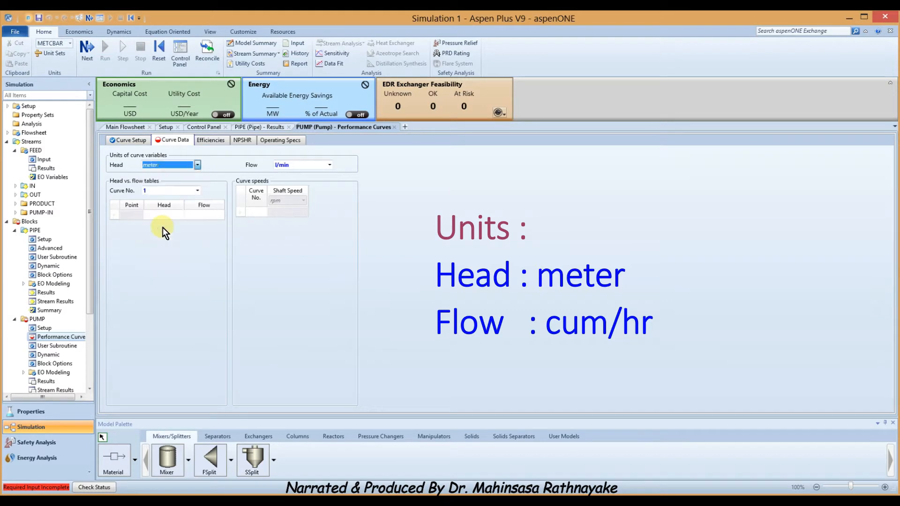
left_click(330, 165)
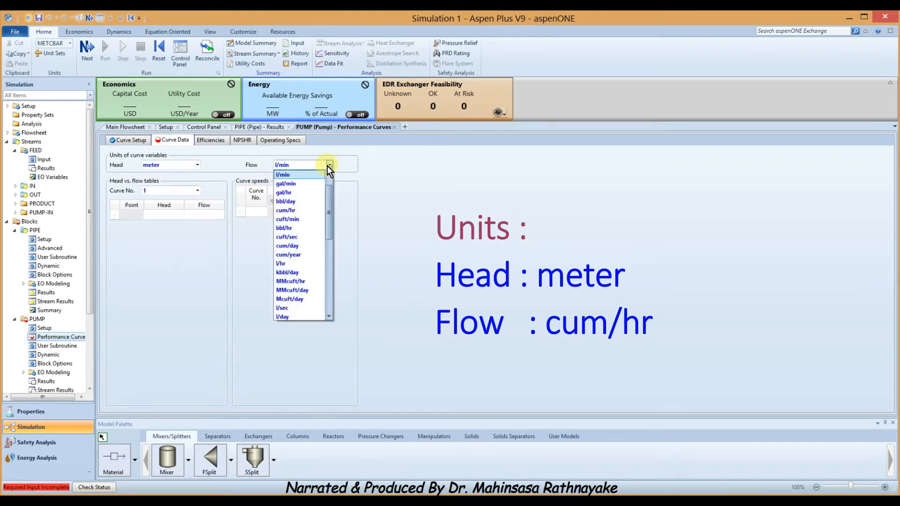
left_click(296, 211)
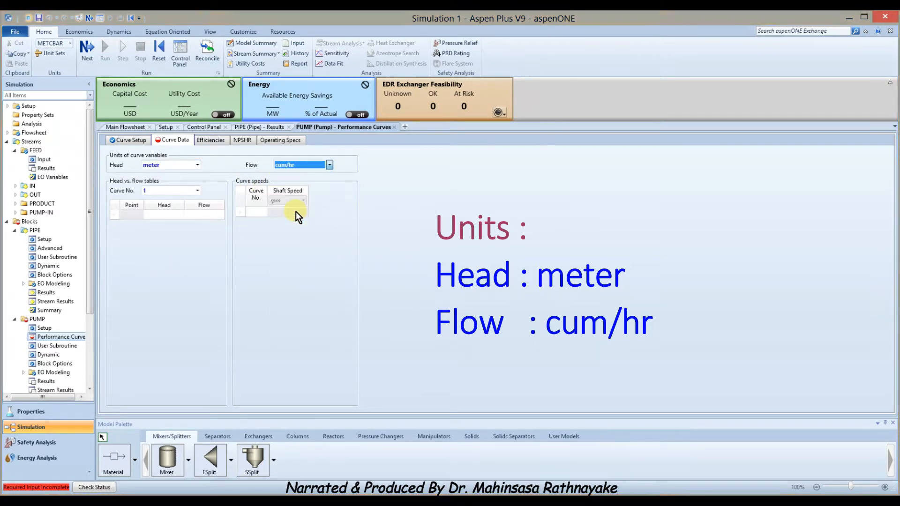
Enter head values of 5, 30, 70, 150 and 250 for points 1 to 5 of the head vs. flow table.
left_click(179, 217)
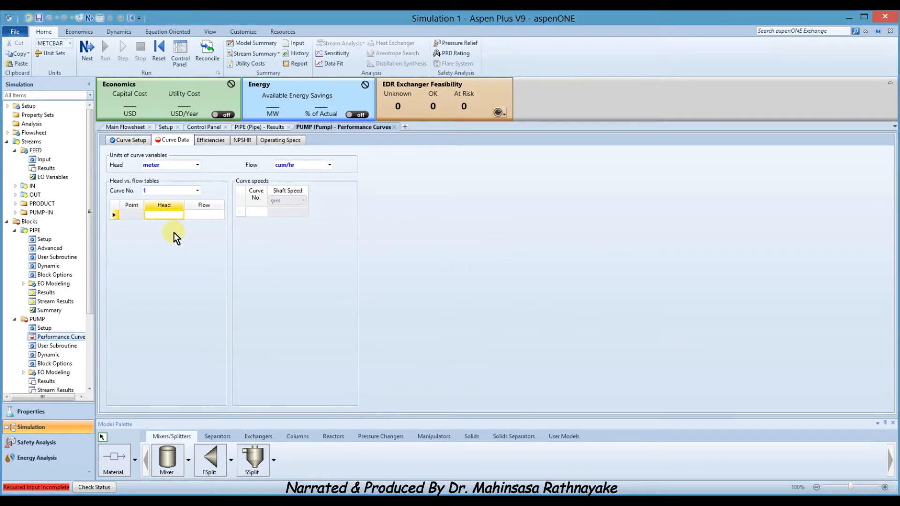
type("5")
key("Return")
type("30")
key("Return")
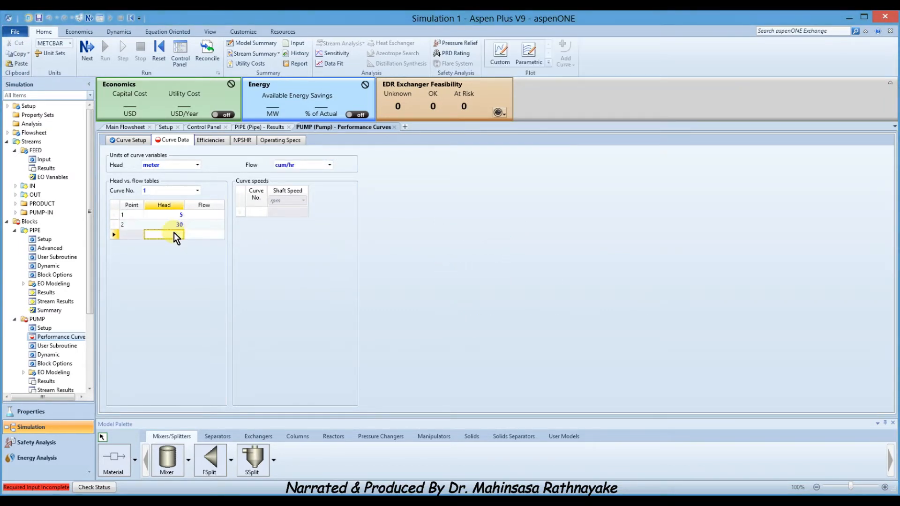
type("70")
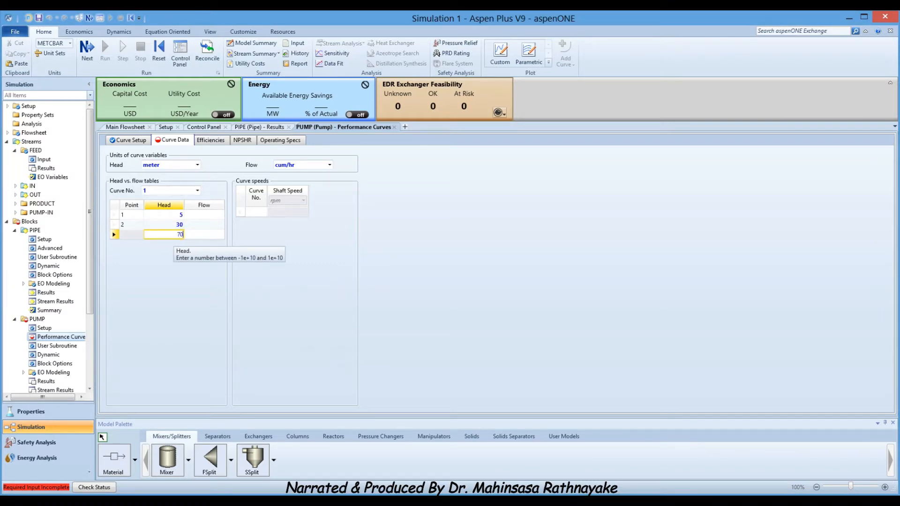
key("Return")
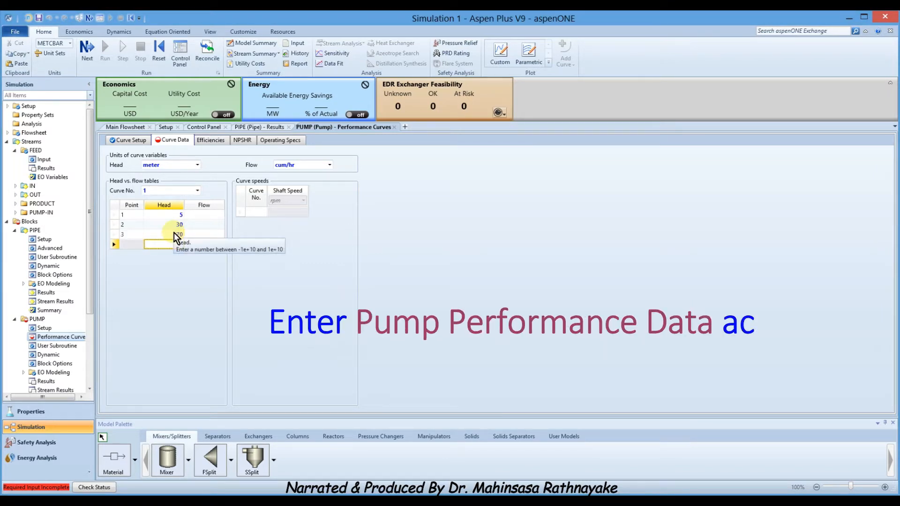
key("Return")
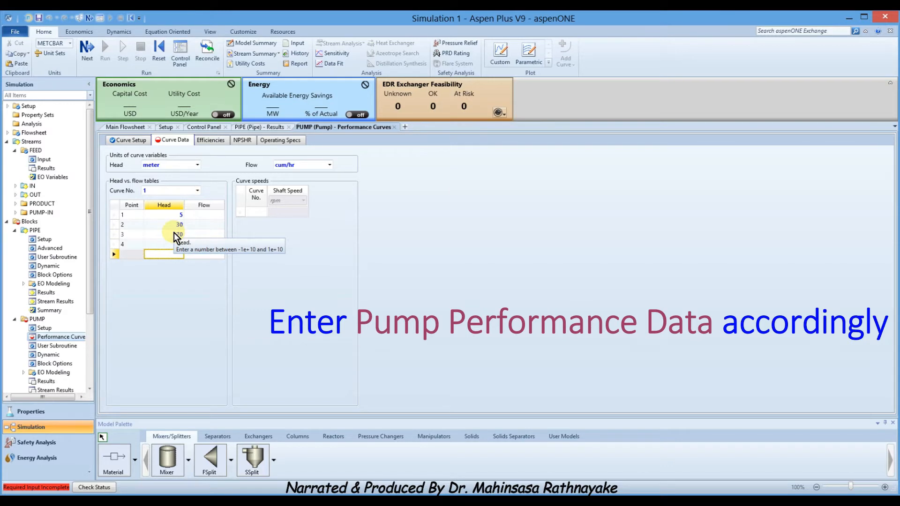
type("4")
key("Return")
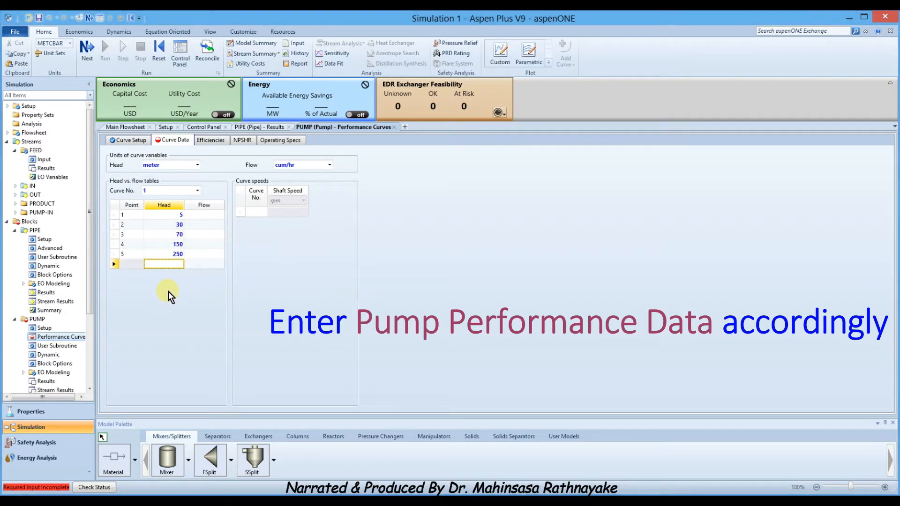
Enter flow values of 30, 20, 10, 5 and 3 for points 1 to 5 of the head vs. flow table.
left_click(209, 216)
type("30")
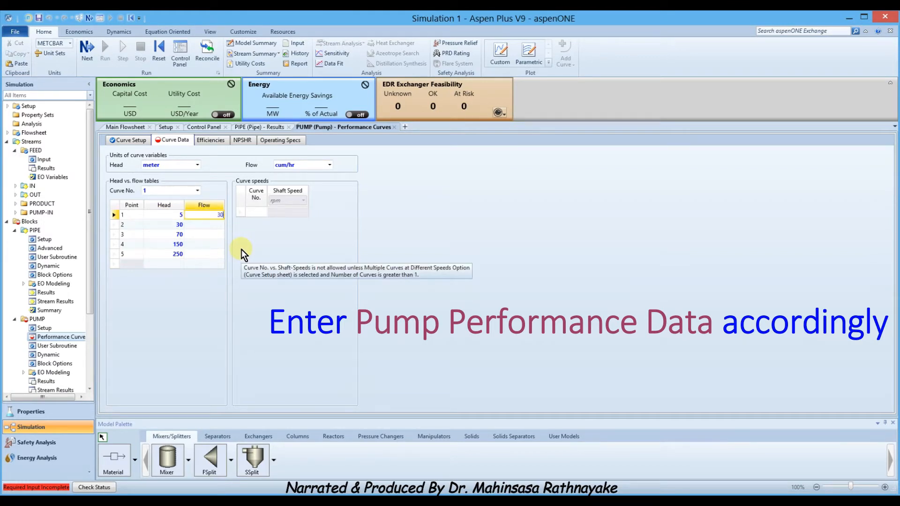
key("Return")
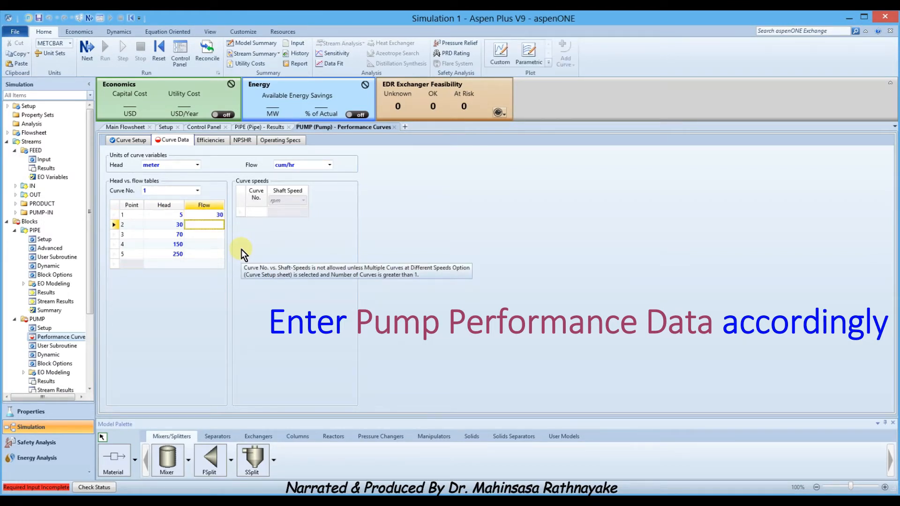
type("20")
key("Return")
type("1")
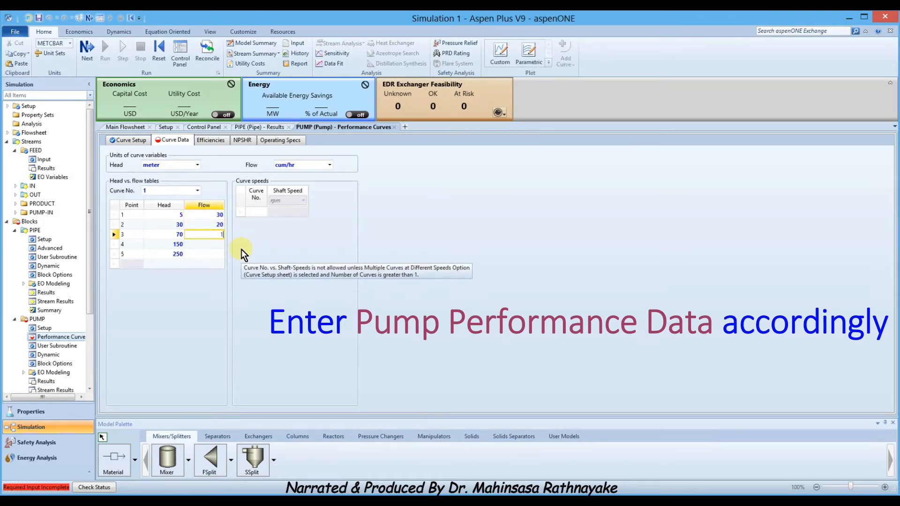
type("0")
key("Return")
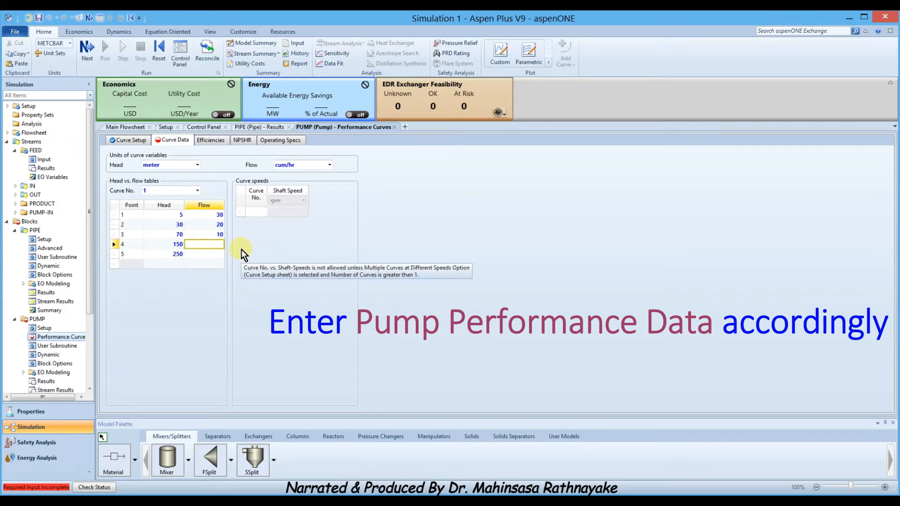
type("5")
key("Return")
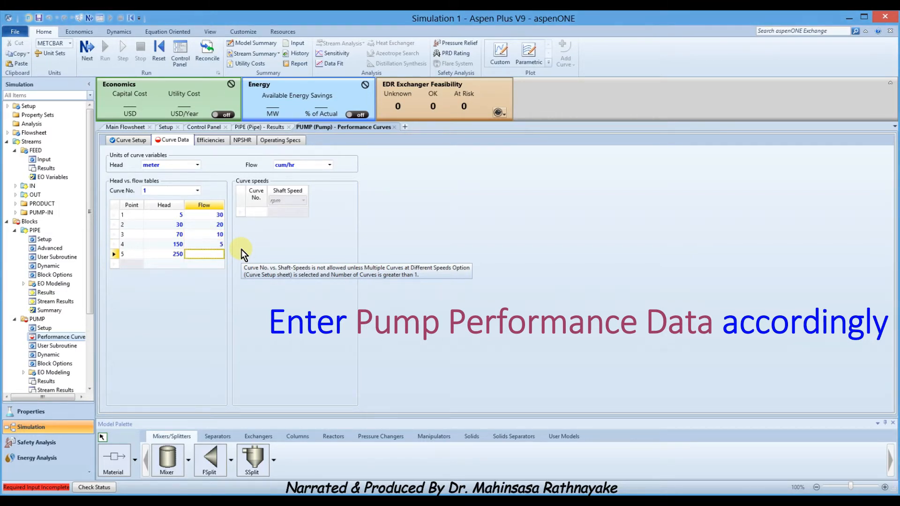
type("3")
key("Return")
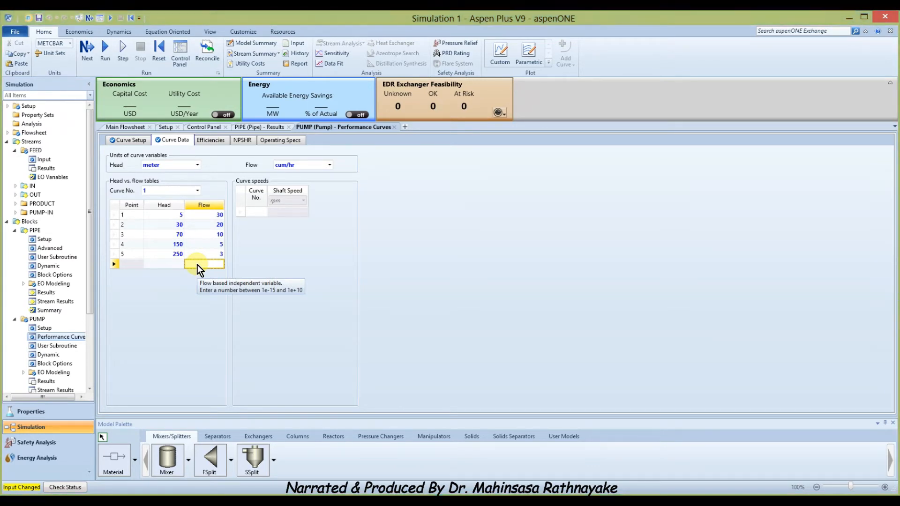
Set the flow unit of the pump's efficiency curve to cum/hr.
left_click(211, 141)
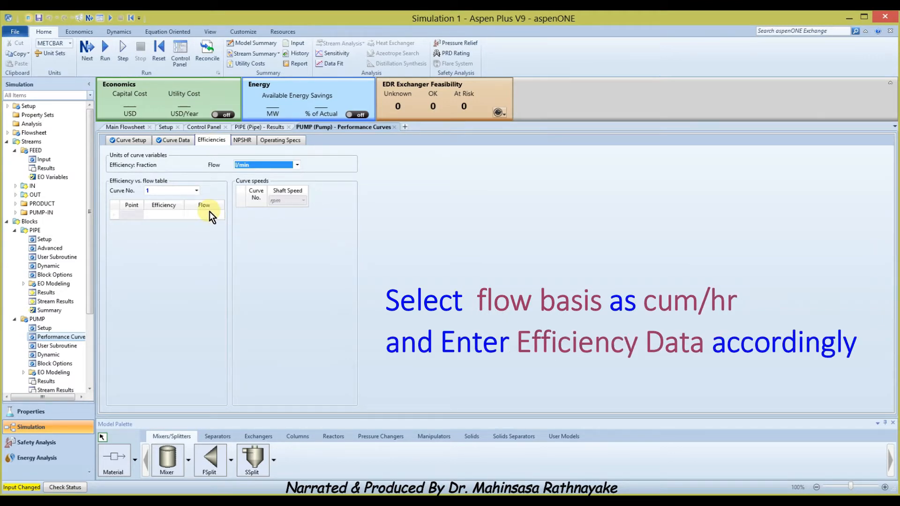
left_click(297, 165)
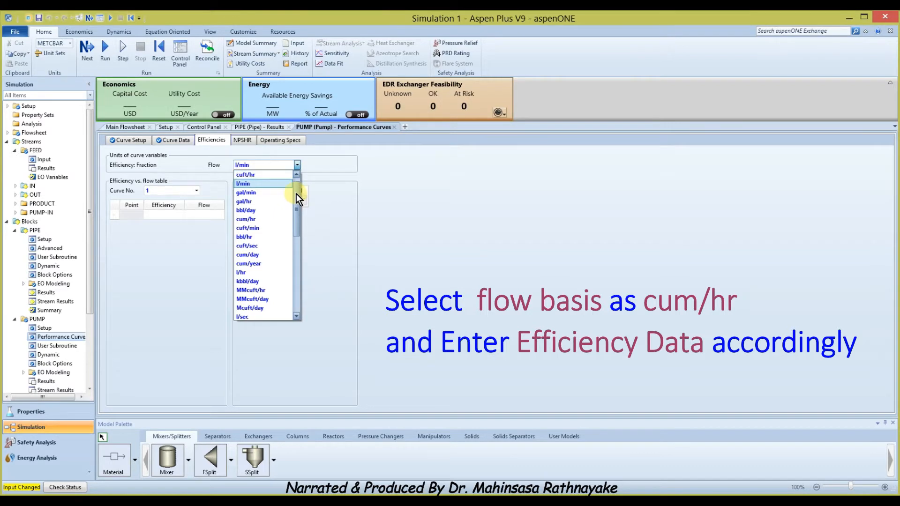
left_click(259, 216)
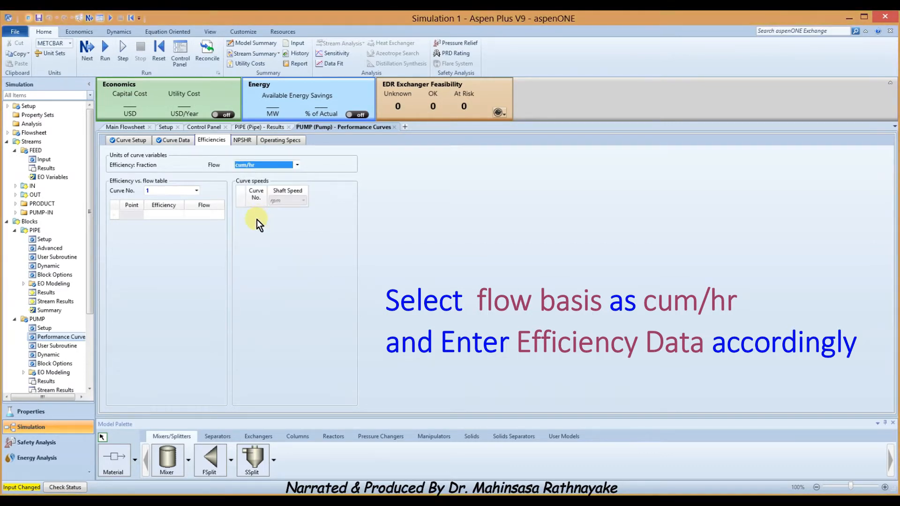
Enter efficiencies of 0.6, 0.65, 0.68, 0.63 and 0.6 for points 1 to 5 of the efficiency vs. flow table.
left_click(165, 214)
type("0.6")
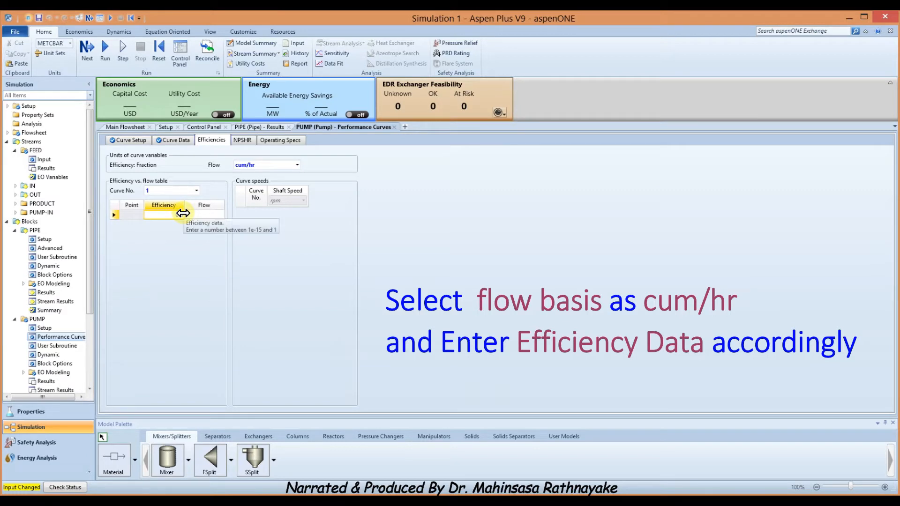
key("Return")
type("0.65")
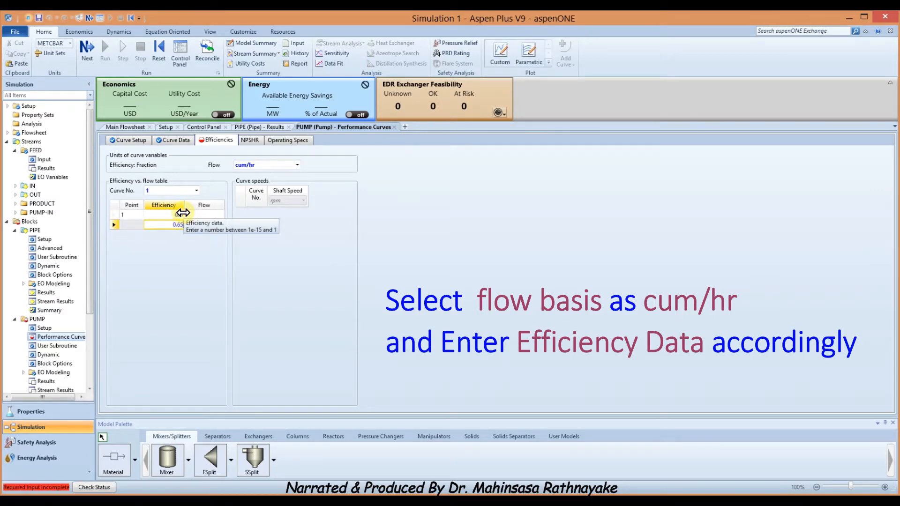
key("Return")
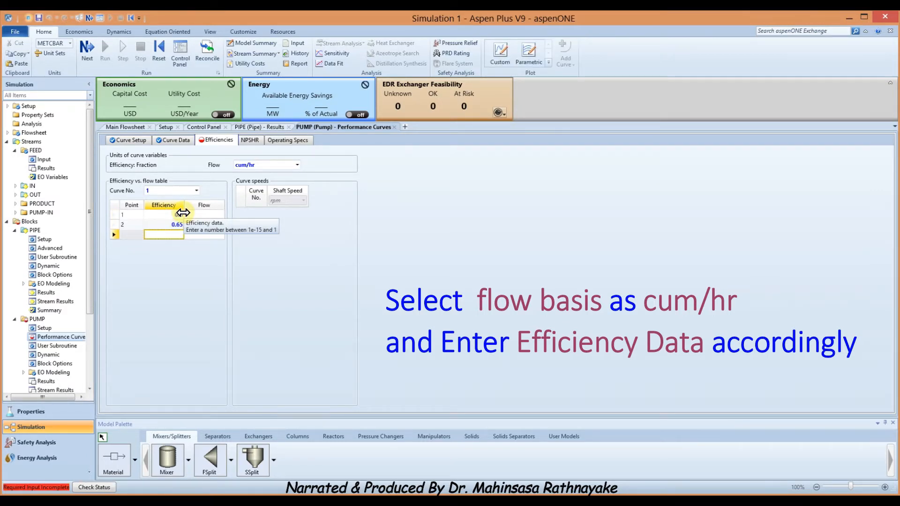
type("0.68")
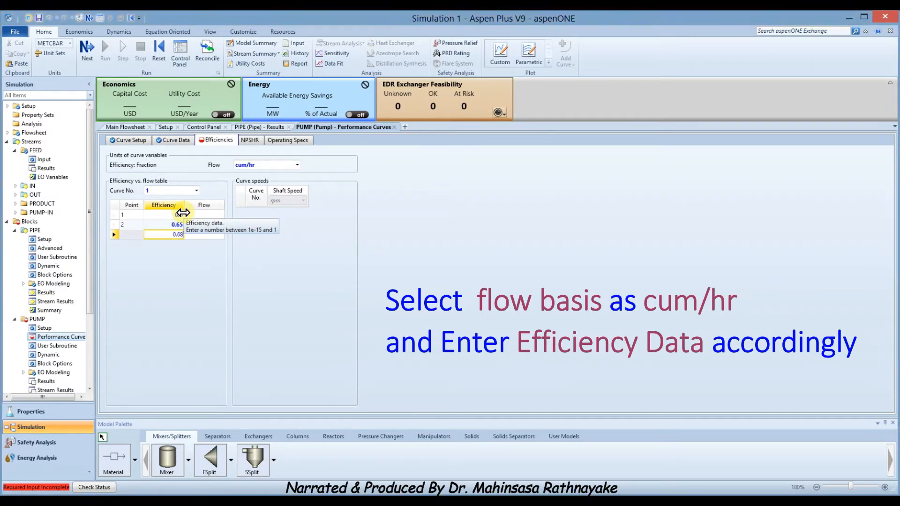
key("Return")
type("0.63")
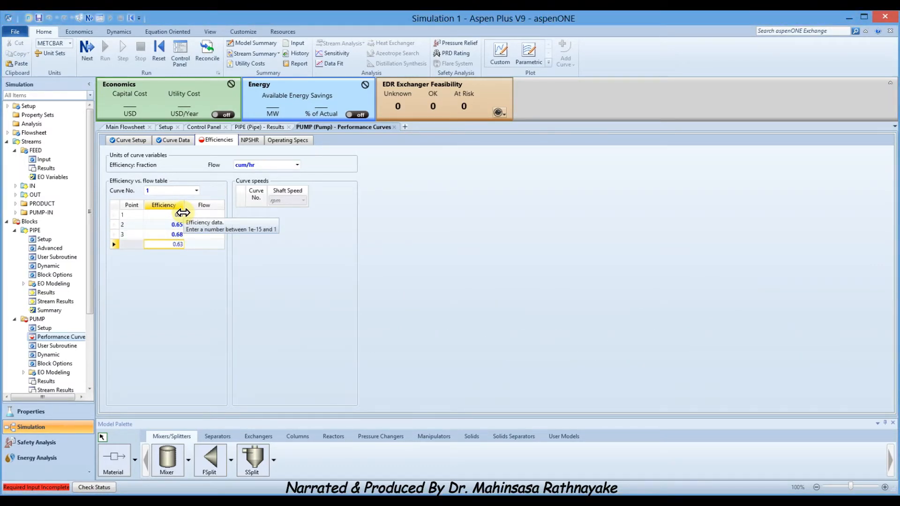
key("Return")
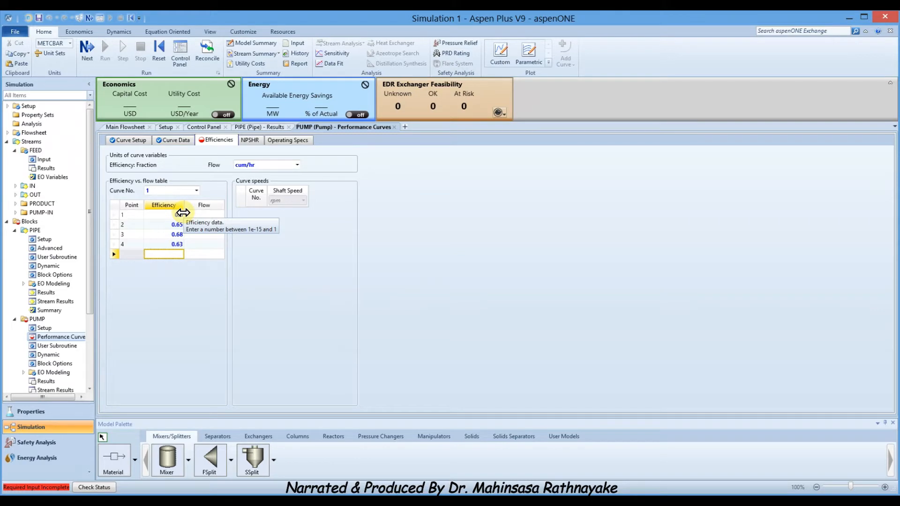
type("0.6")
key("Return")
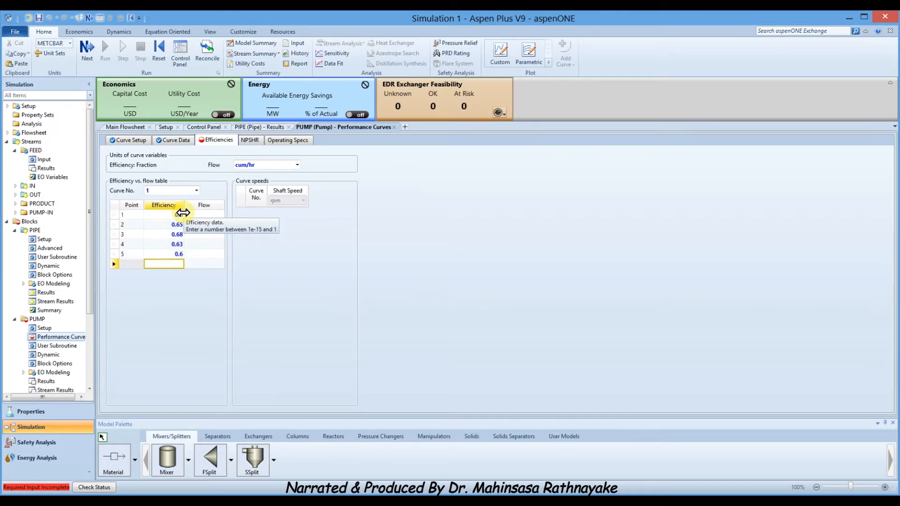
Enter flow values of 30, 20, 10, 5 and 3 for points 1 to 5 of the efficiency vs. flow table.
left_click(204, 215)
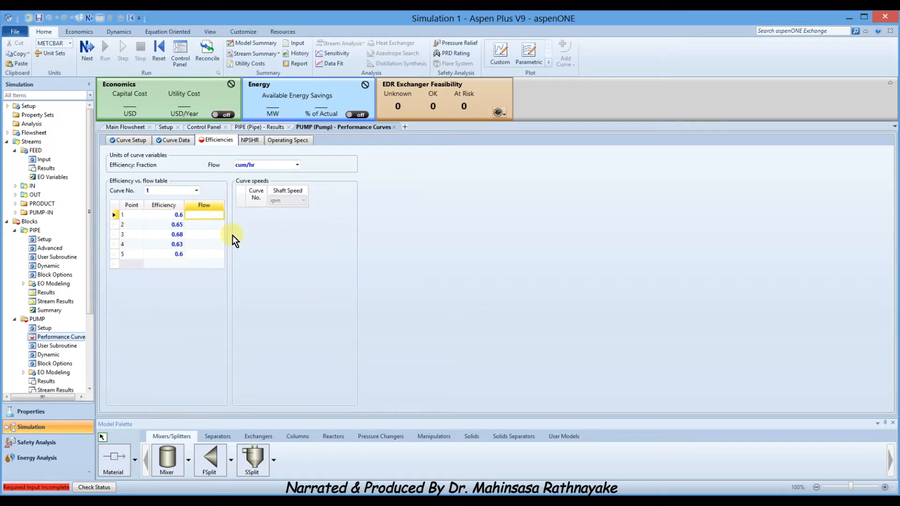
type("30")
key("Return")
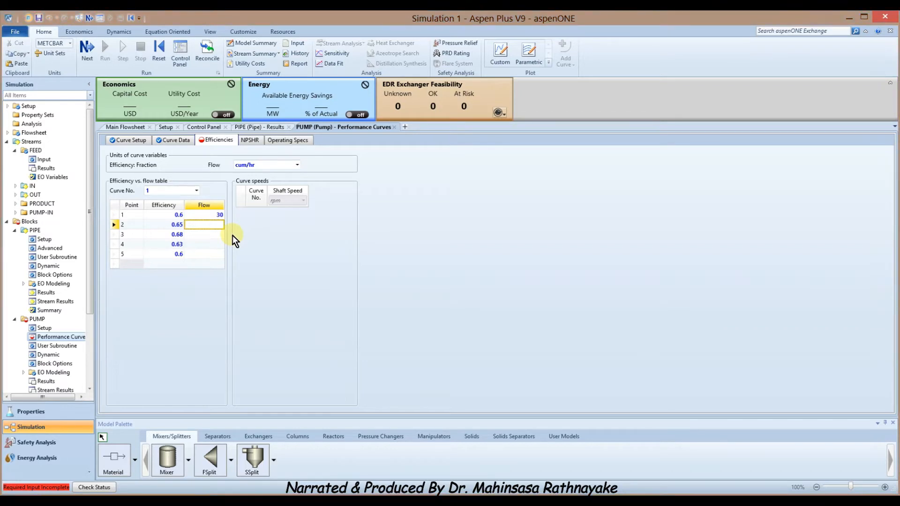
type("20")
key("Return")
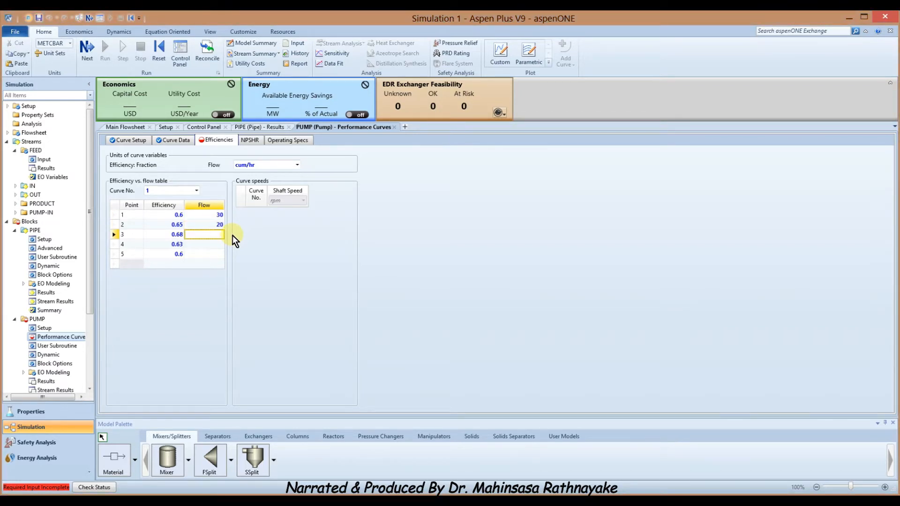
type("10")
key("Return")
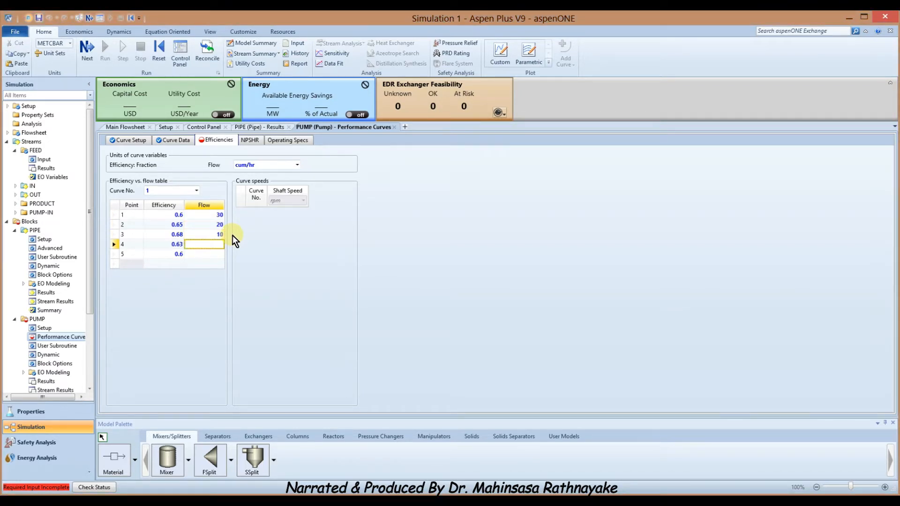
type("5")
key("Return")
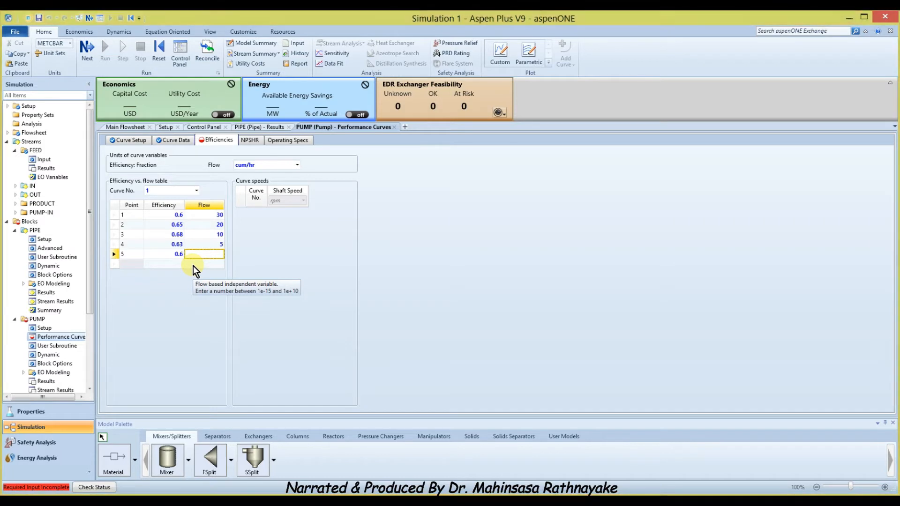
type("3")
key("Return")
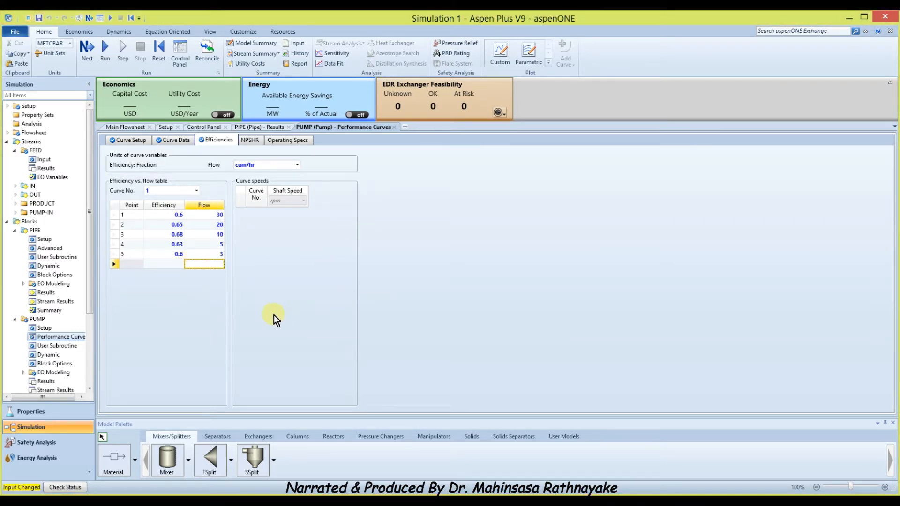
Set the hydraulic static head in the pump's NPSH parameters to 1 meter.
left_click(47, 328)
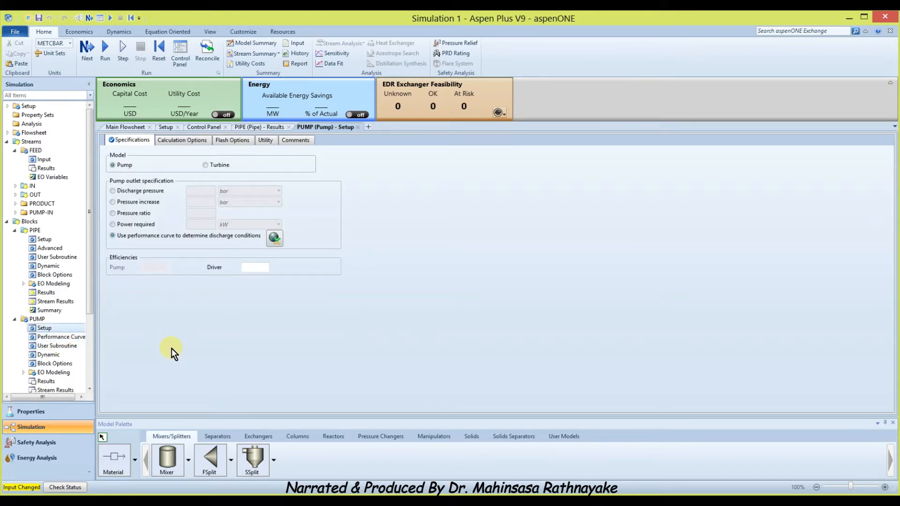
left_click(189, 140)
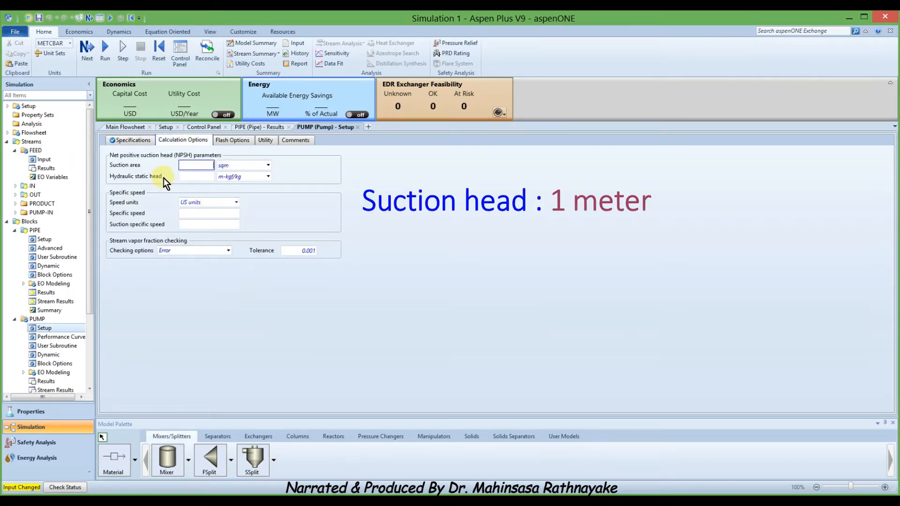
left_click(198, 177)
type("1")
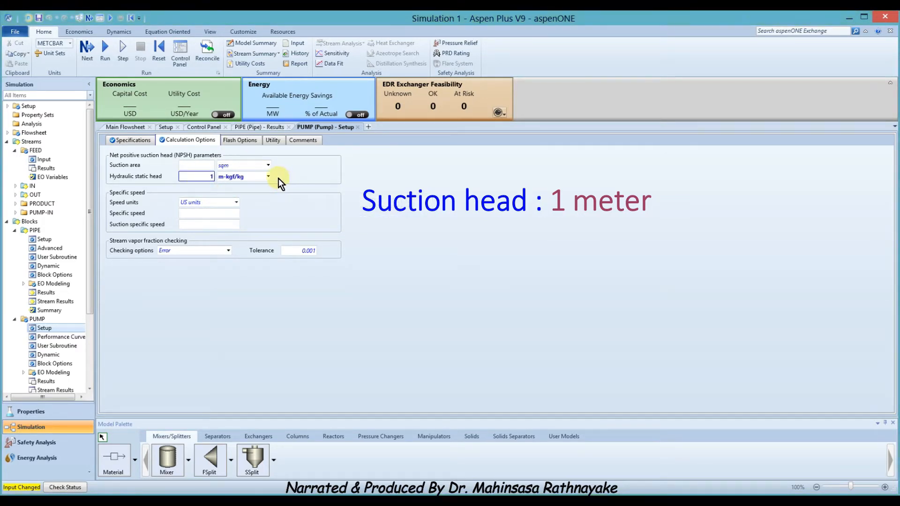
key("Return")
left_click(268, 176)
left_click(241, 273)
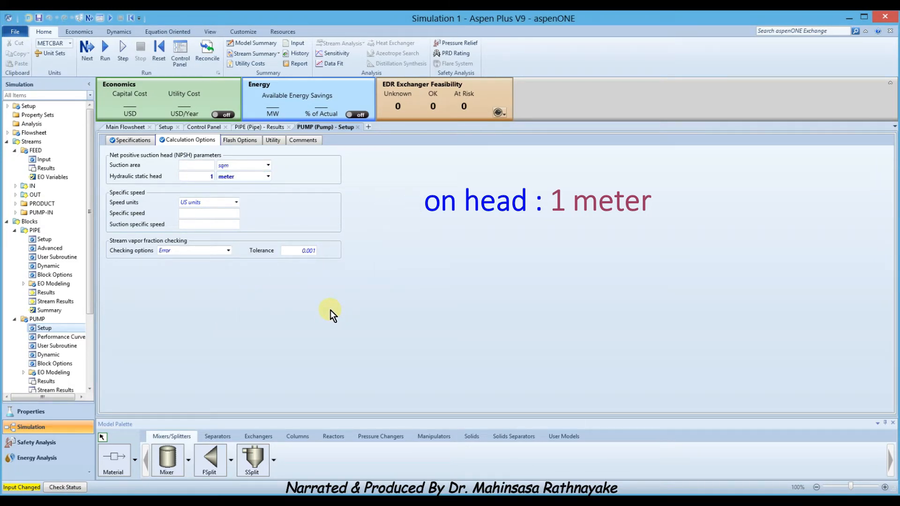
Set the pipe rise of the PIPE block to 30 meters.
left_click(47, 240)
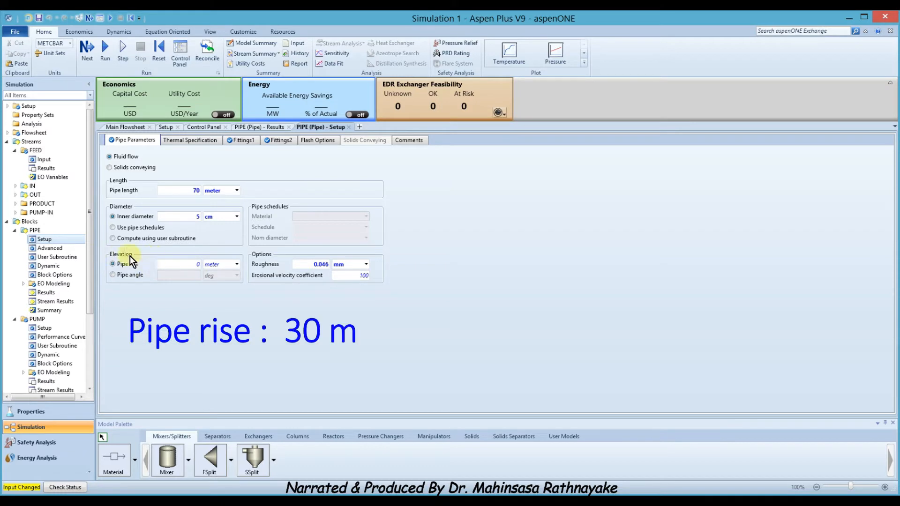
left_click(198, 265)
type("30")
key("Return")
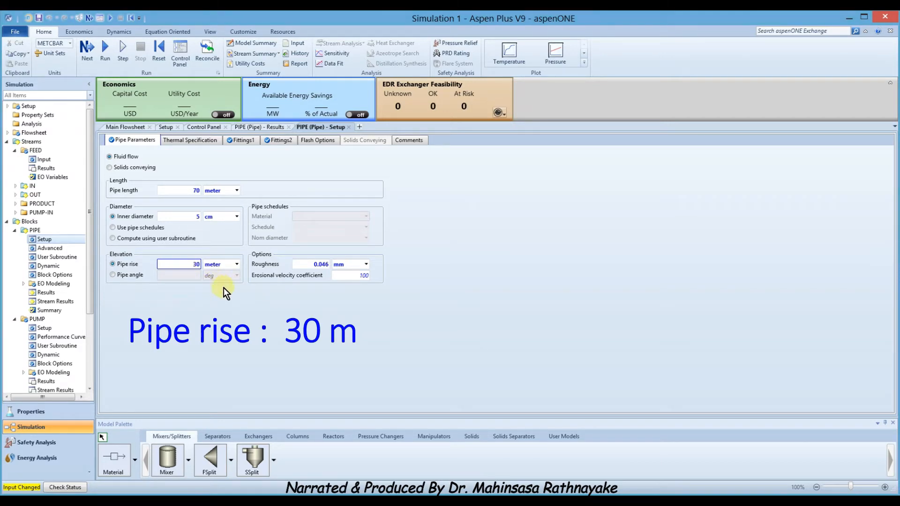
Run the simulation and review the pipe's inlet and outlet stream results and its pressure drop summary.
left_click(86, 49)
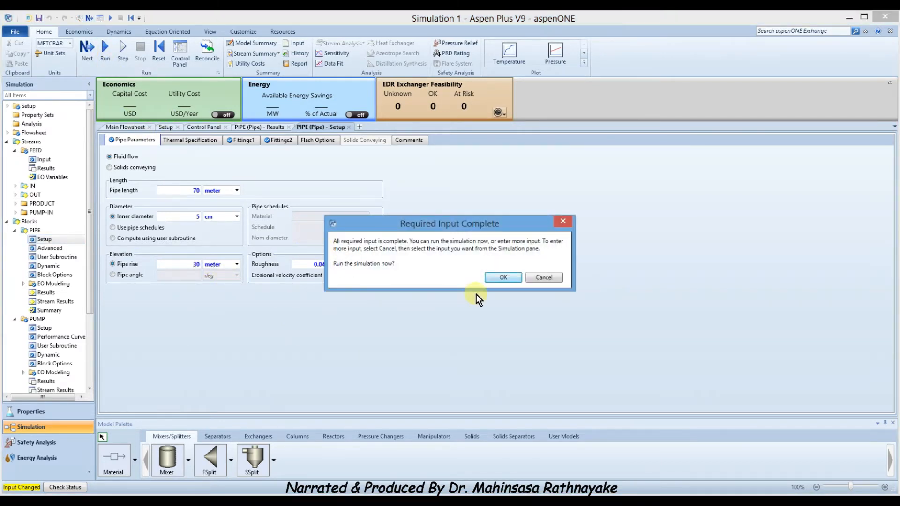
left_click(490, 277)
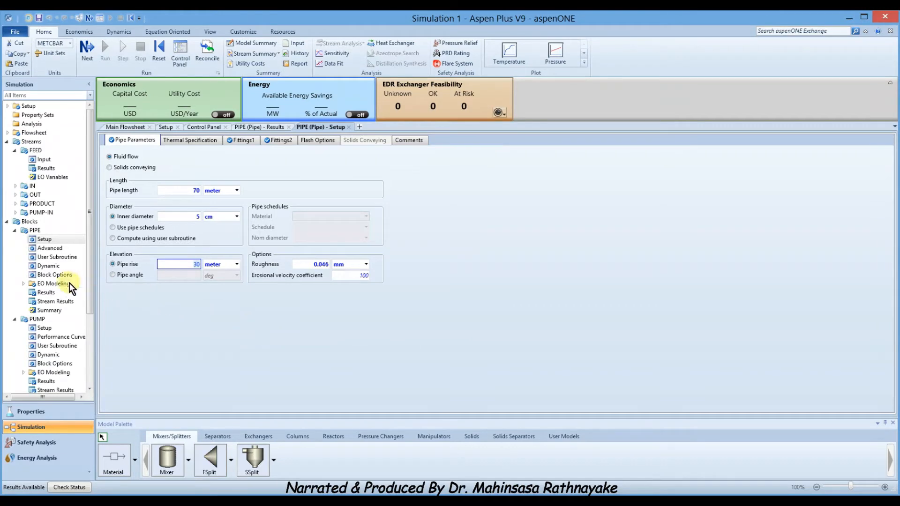
left_click(55, 292)
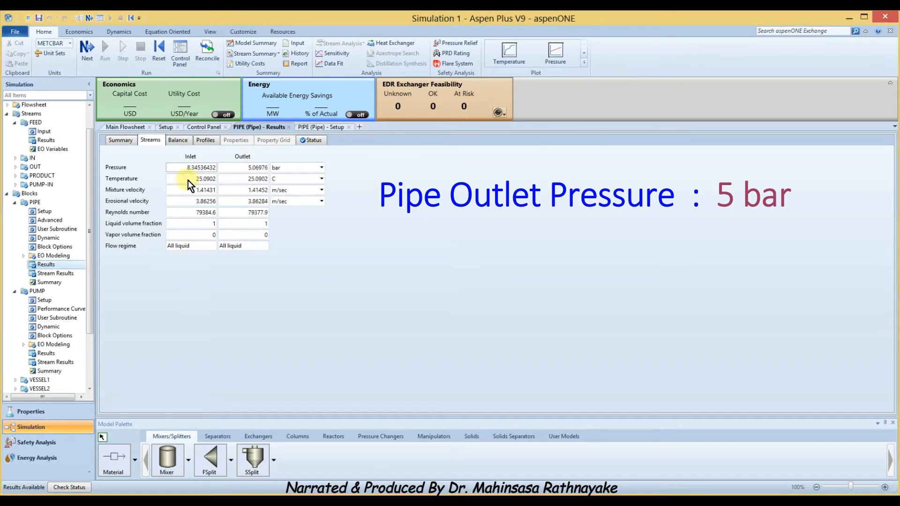
left_click(123, 142)
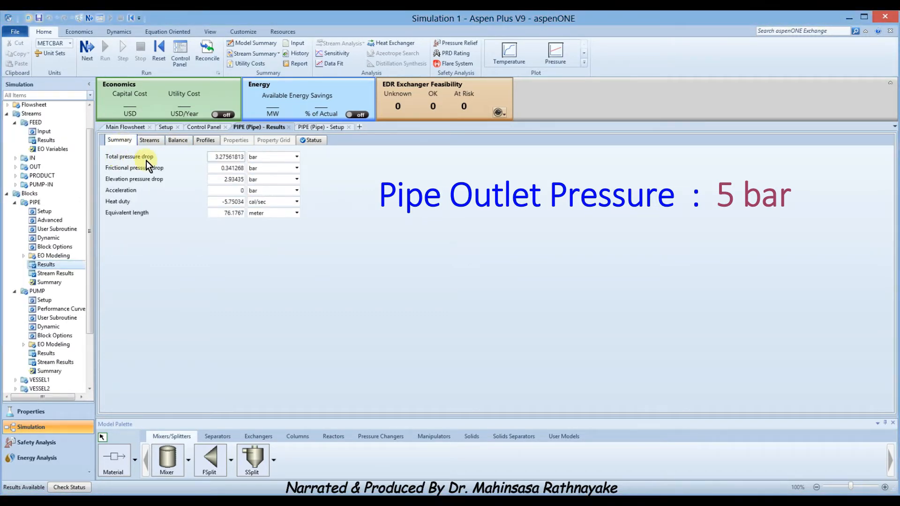
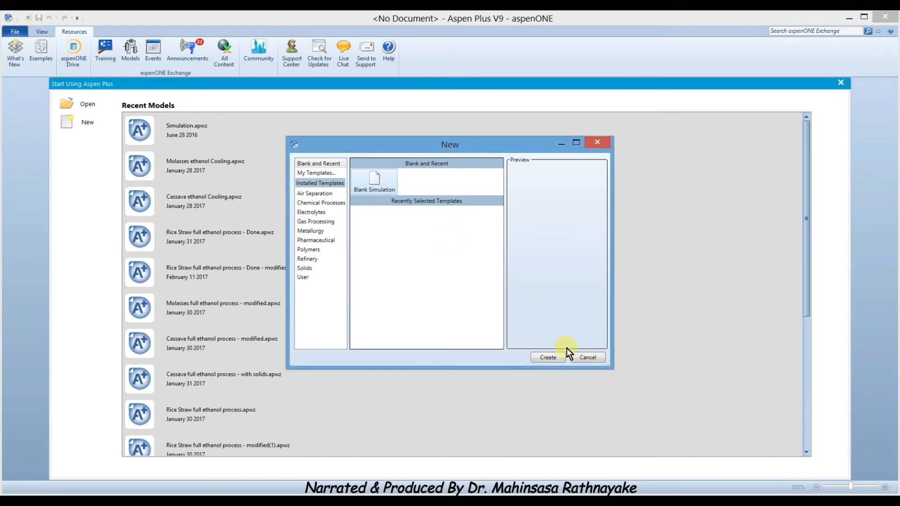
Create a blank simulation and add the components WATER and CA(OH)2, with CA(OH)2 set to type Solid.
left_click(552, 356)
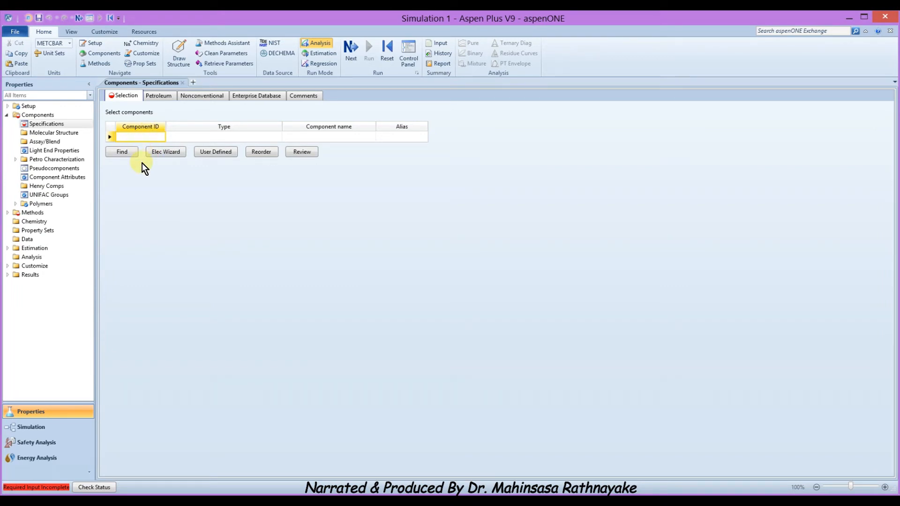
type("WATER")
key("Return")
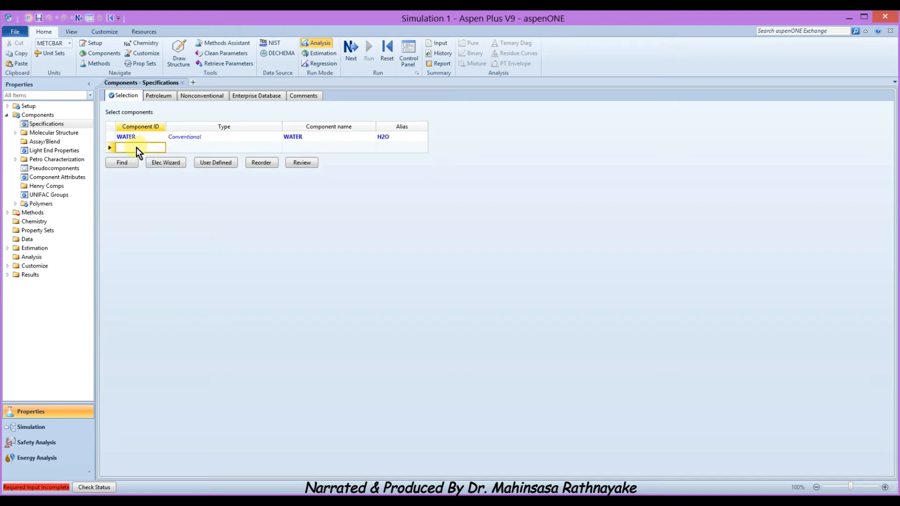
type("CA(OH)2")
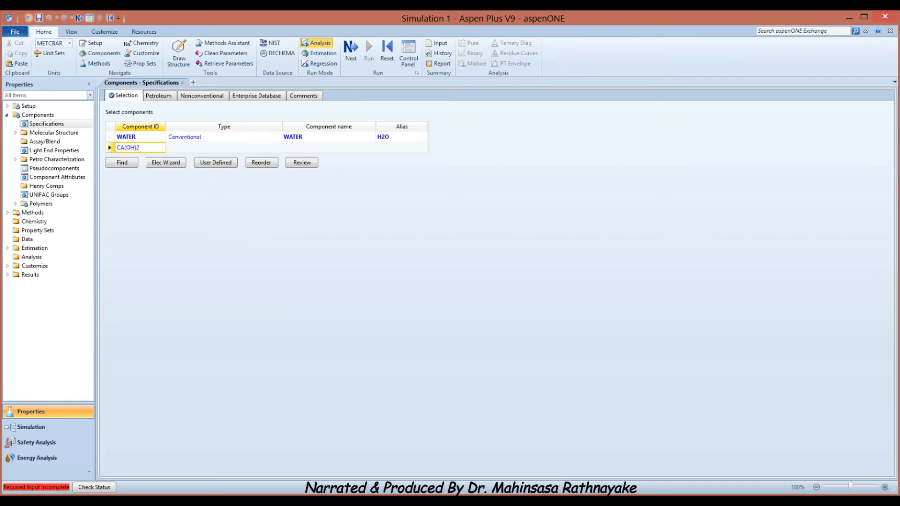
key("Return")
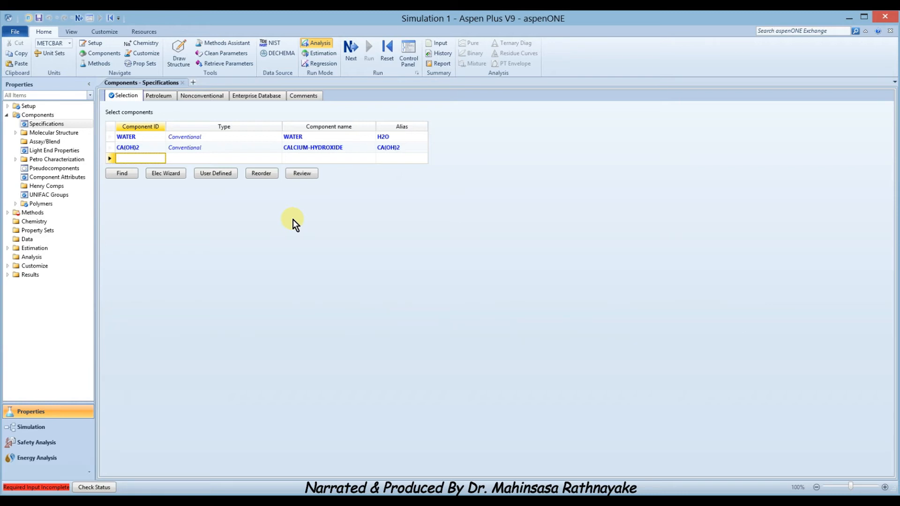
left_click(277, 149)
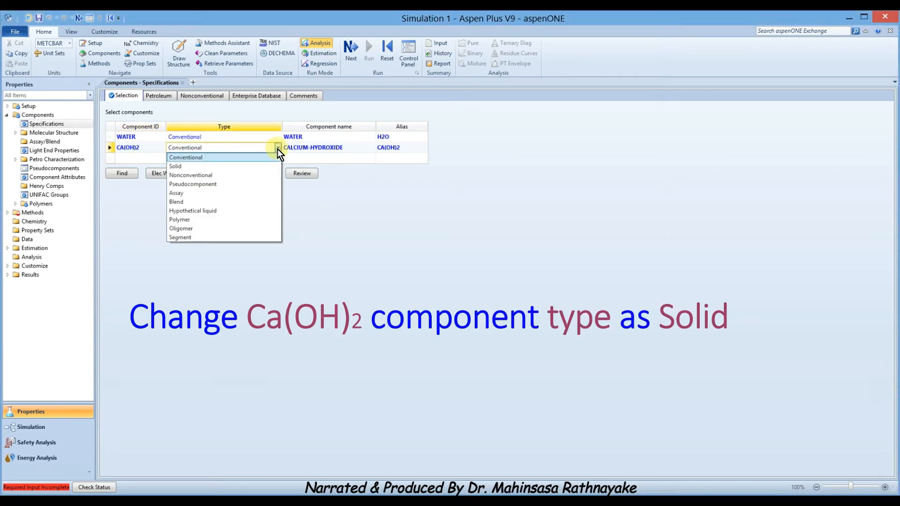
left_click(241, 169)
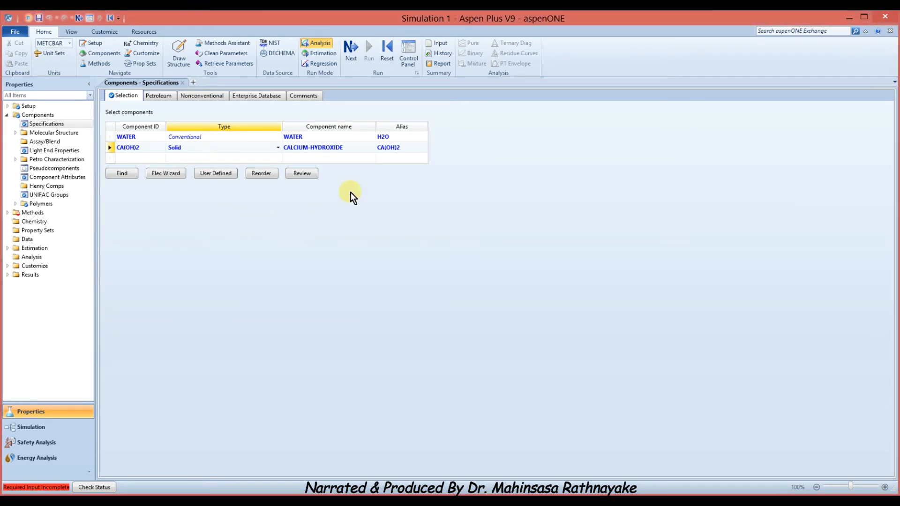
Set the property method to ELECNRTL and continue to the binary interaction parameters.
left_click(351, 65)
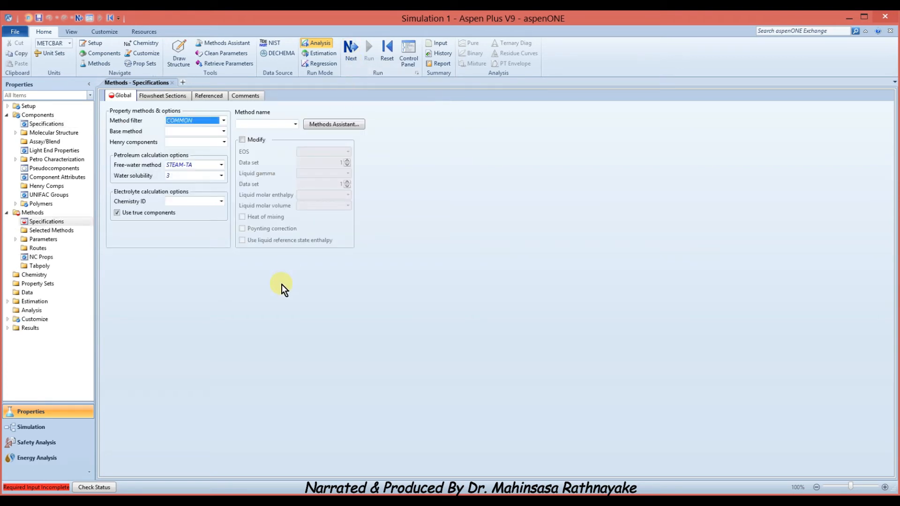
left_click(295, 125)
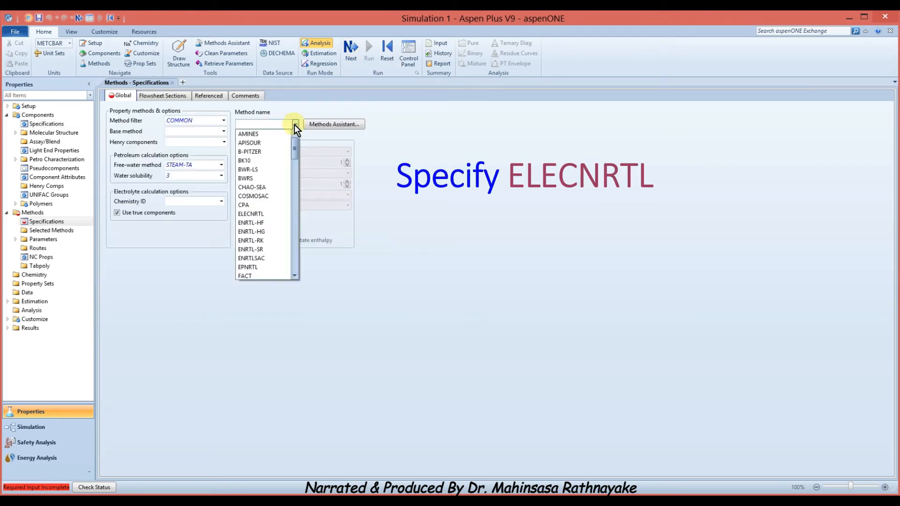
left_click(260, 214)
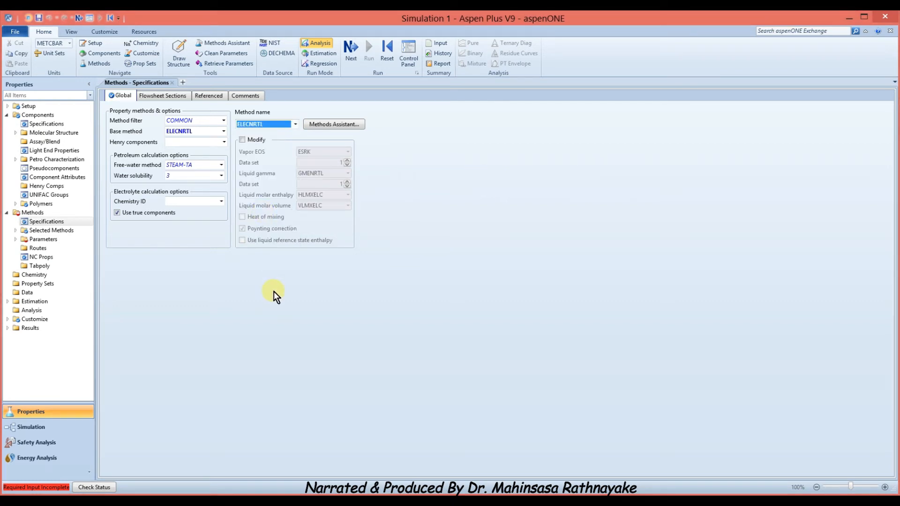
left_click(347, 54)
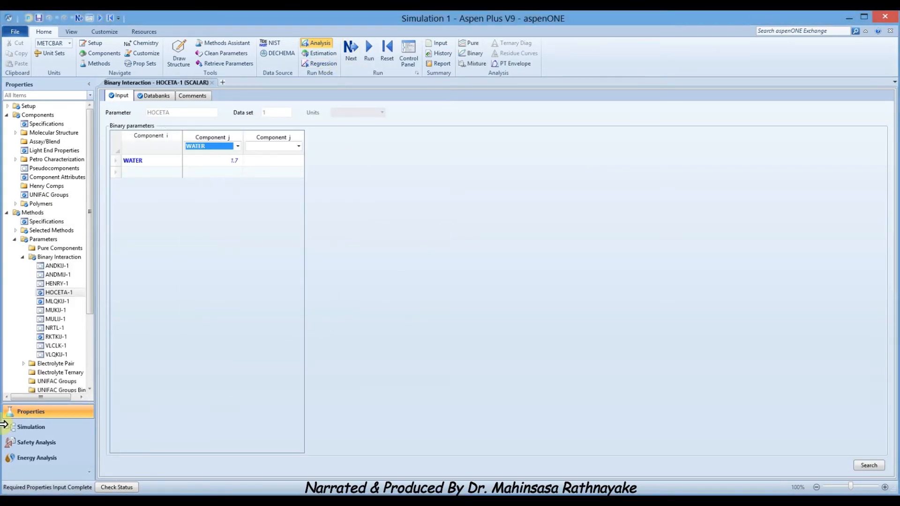
Place a Pipe block on the simulation's main flowsheet and move its label just below the pipe.
left_click(42, 430)
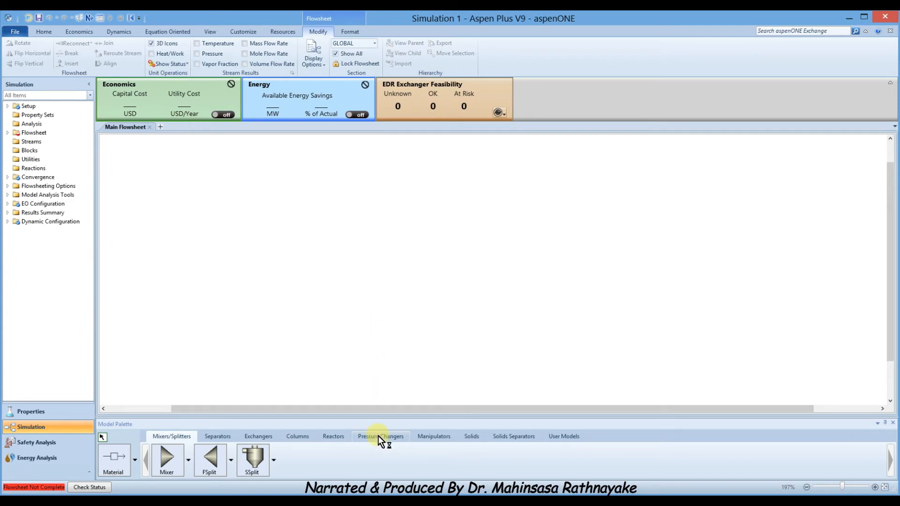
left_click(340, 460)
left_click(422, 253)
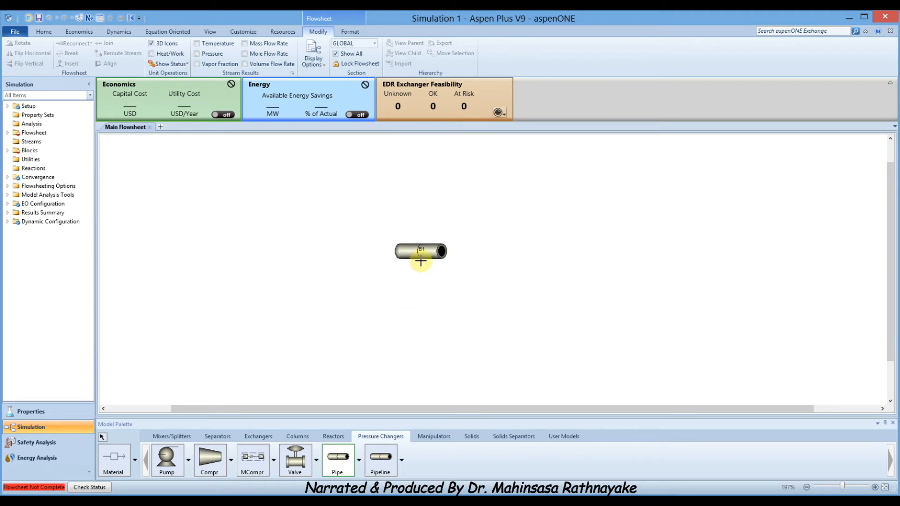
key("Escape")
left_click_drag(424, 249, 417, 265)
left_click(395, 325)
Connect a material stream to the pipe's inlet and another to its outlet.
left_click(115, 461)
left_click(395, 251)
left_click(337, 250)
left_click(463, 254)
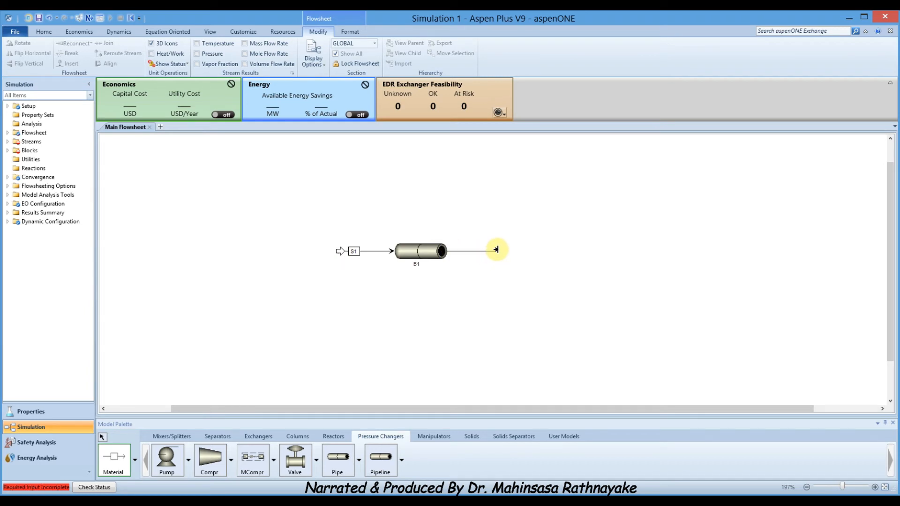
left_click(496, 252)
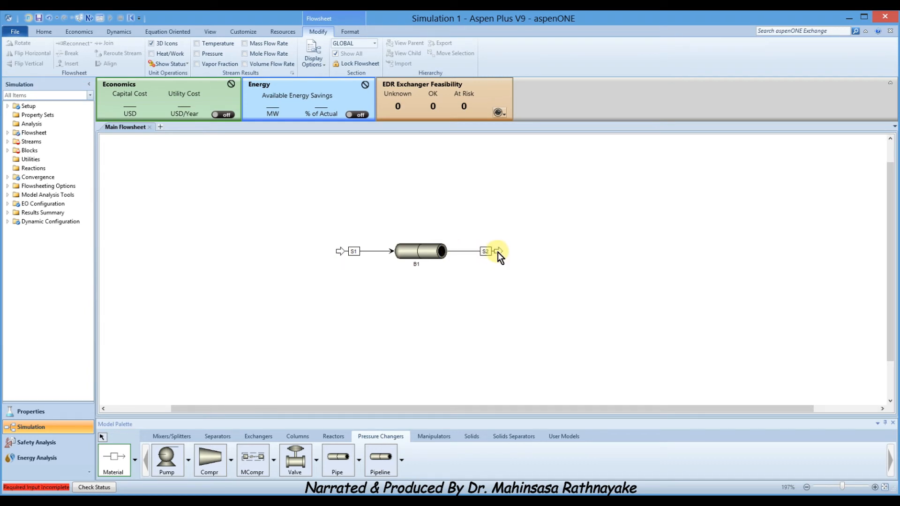
Center the inlet stream's label on its line and rename the stream FEED.
left_click(366, 252)
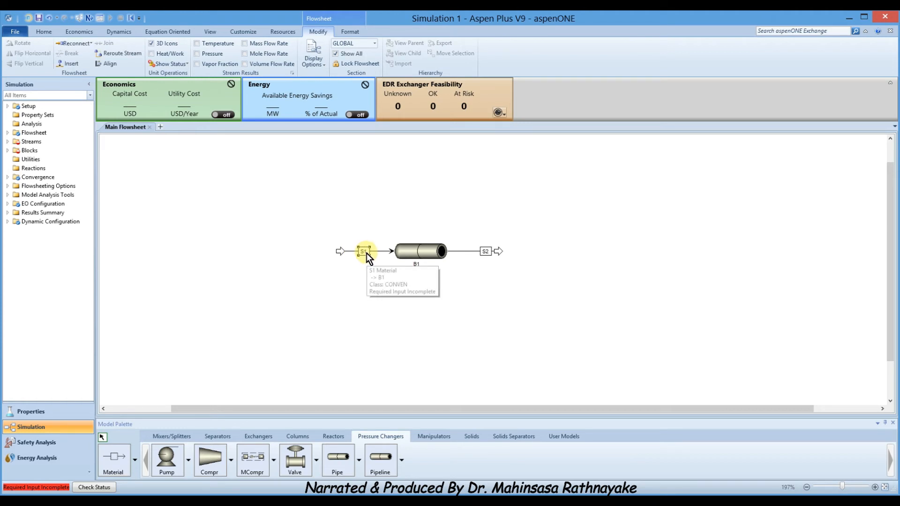
right_click(367, 253)
left_click(394, 396)
type("FEED")
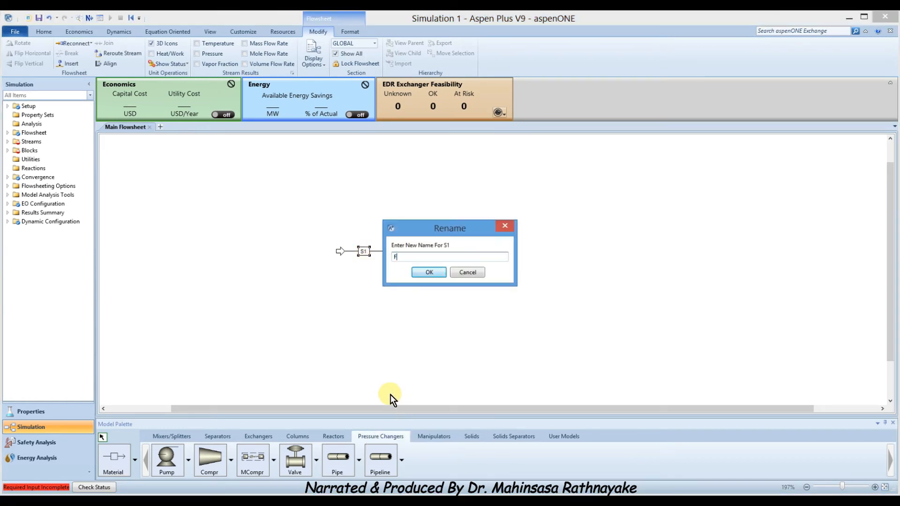
left_click(427, 272)
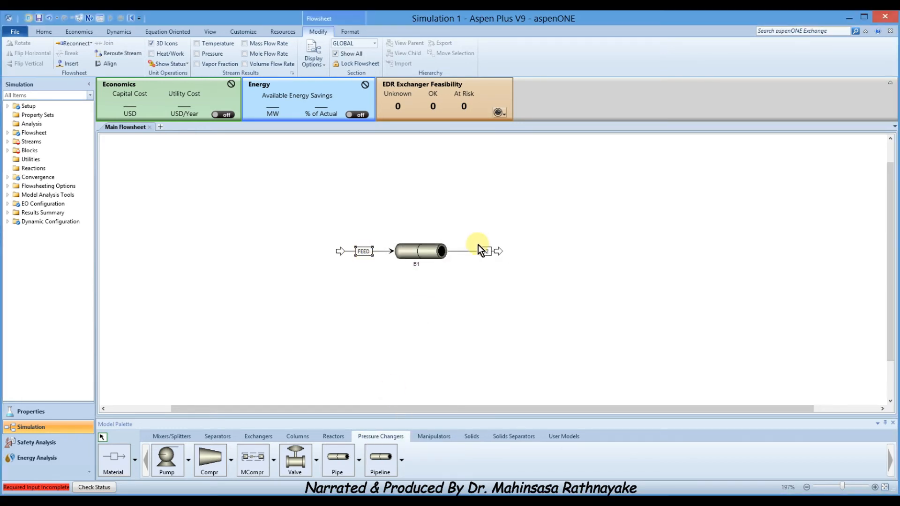
Center the outlet stream's label on its line and rename the stream OUTLET.
left_click(479, 252)
right_click(473, 253)
left_click(507, 396)
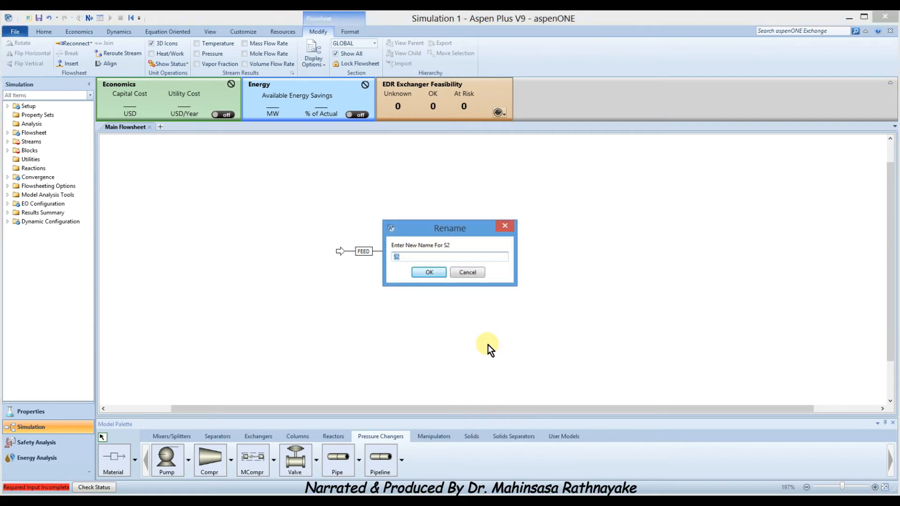
type("OUTLET")
left_click(426, 271)
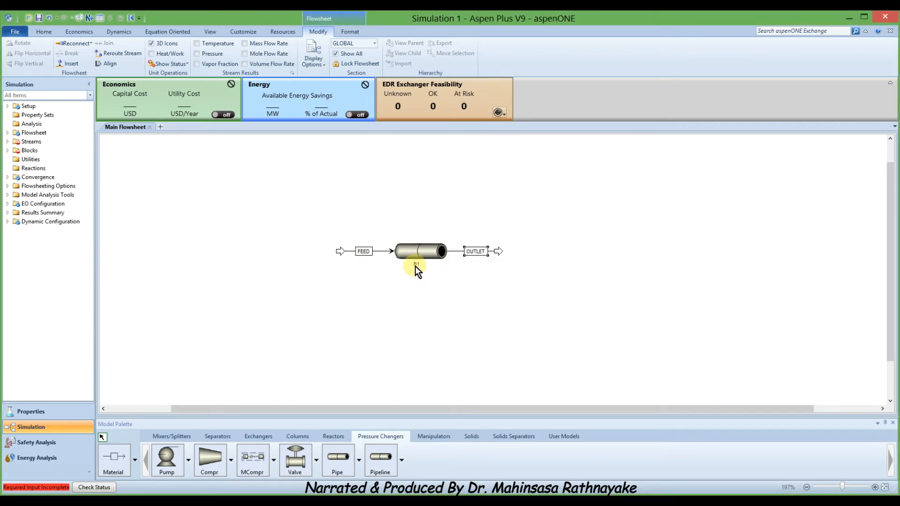
Rename the pipe block B1 as PIPELINE.
right_click(415, 265)
left_click(451, 403)
type("PIPELINE")
left_click(435, 274)
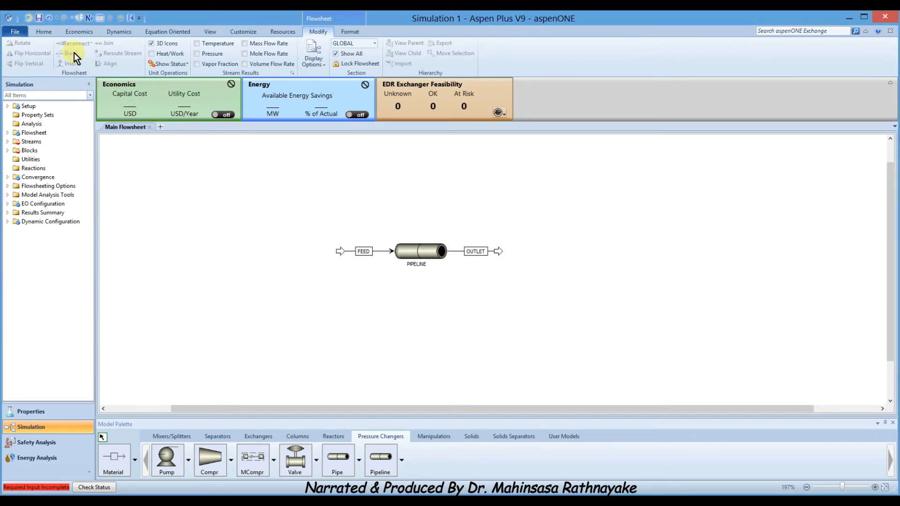
Continue to the FEED stream's input and set its temperature to 35 C and pressure to 3.5 bar.
left_click(44, 32)
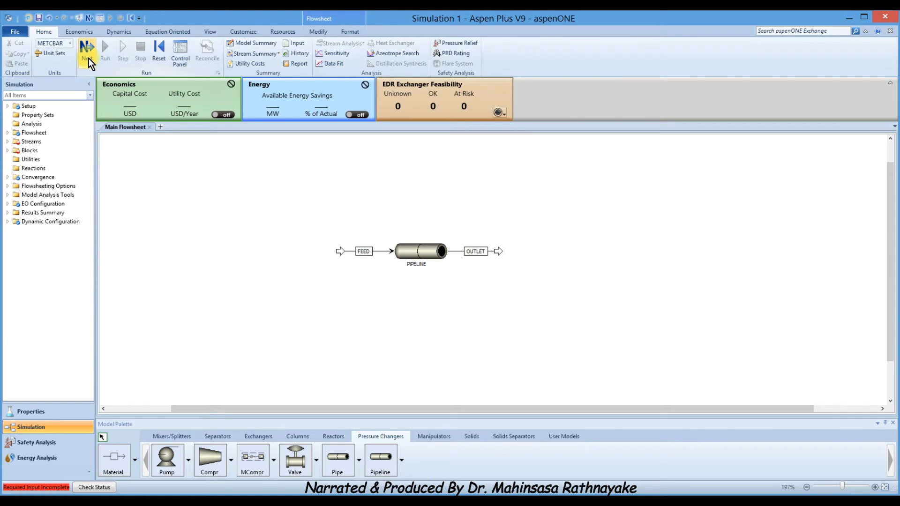
left_click(89, 58)
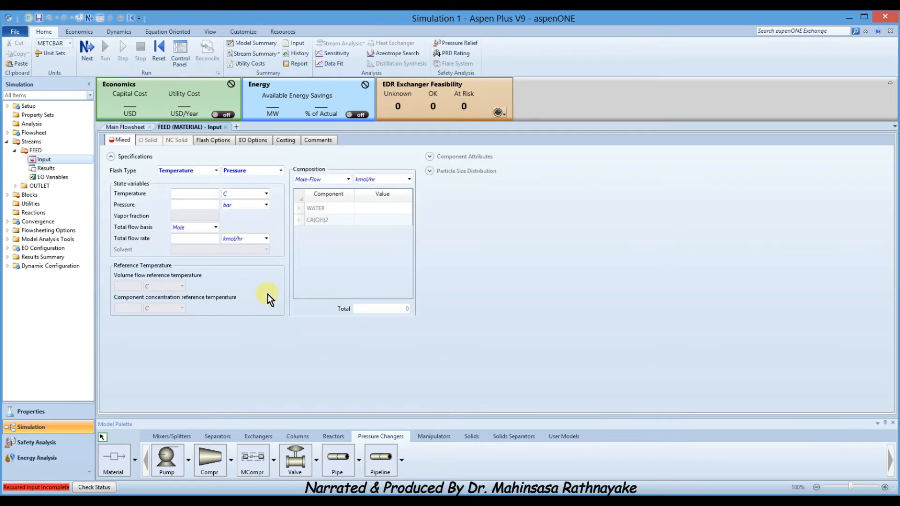
left_click(201, 196)
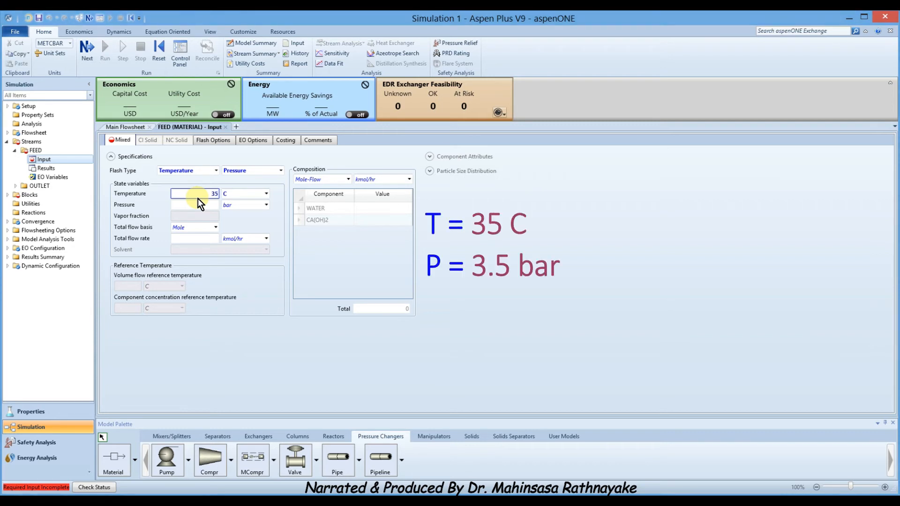
left_click(196, 205)
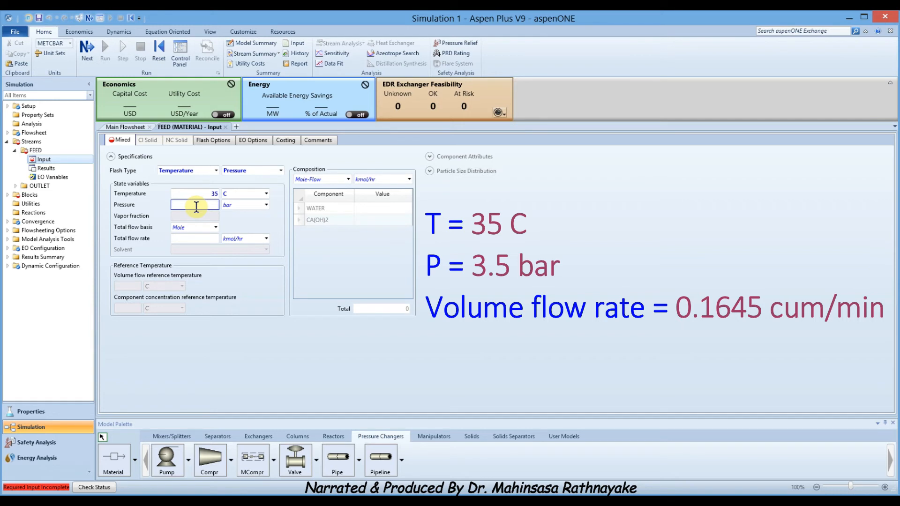
type("3.5")
key("Return")
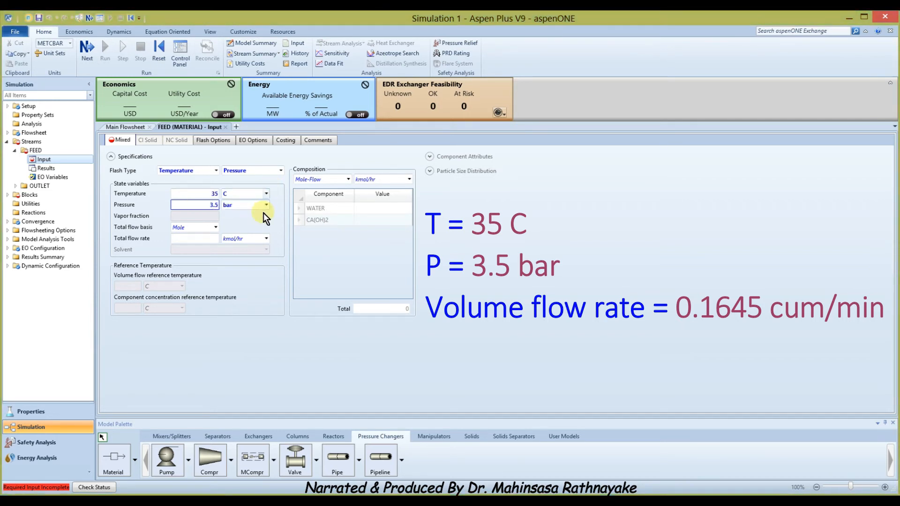
Set the FEED stream's total flow basis to Volume and its total flow rate to 0.1645 cum/min.
left_click(216, 227)
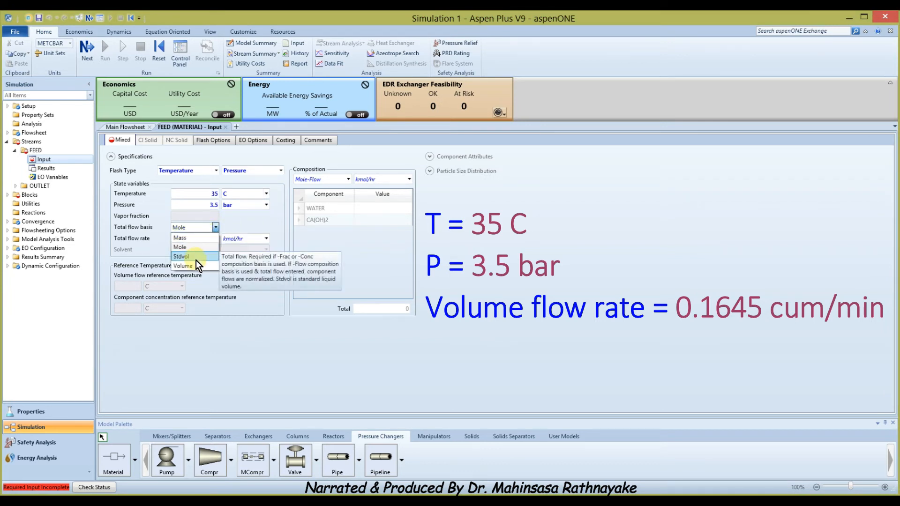
left_click(196, 265)
left_click(207, 239)
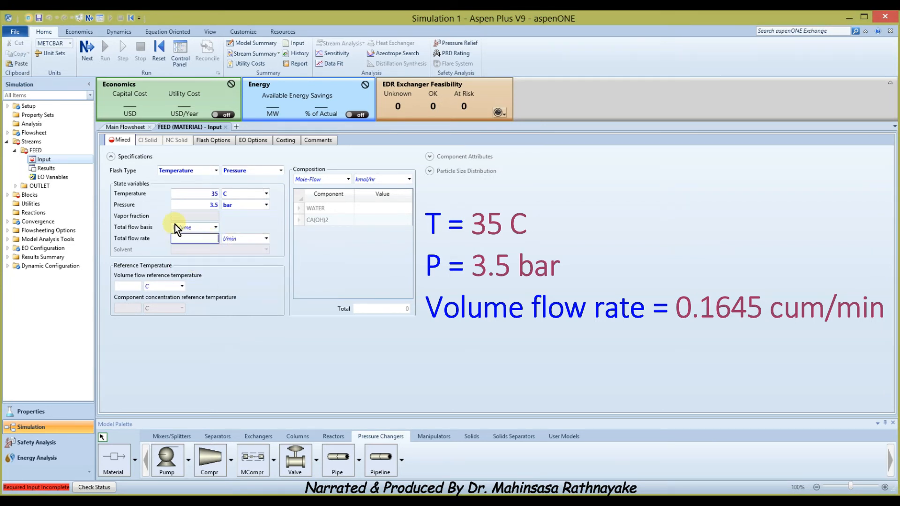
type("0.1")
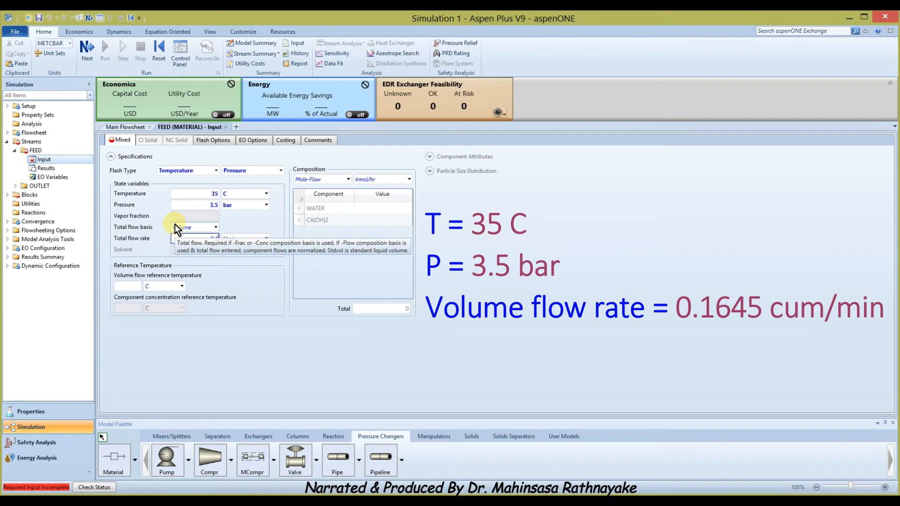
type("645")
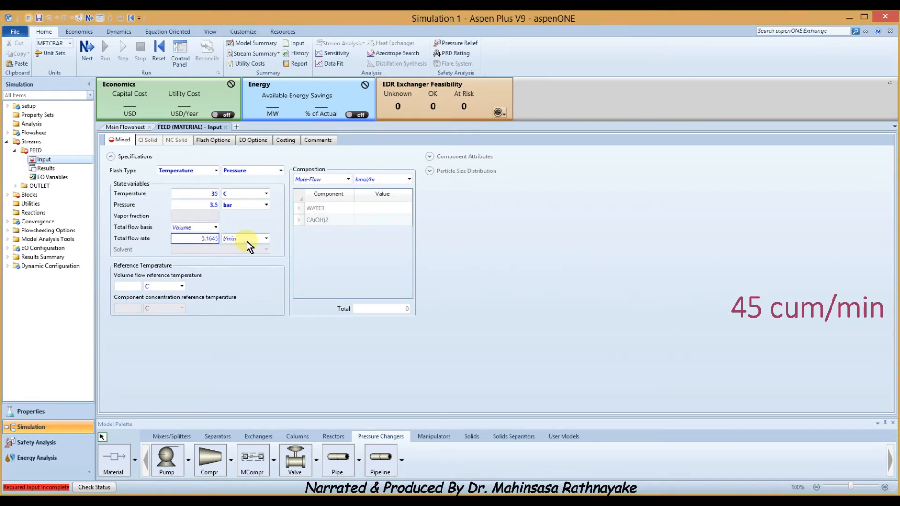
left_click(267, 242)
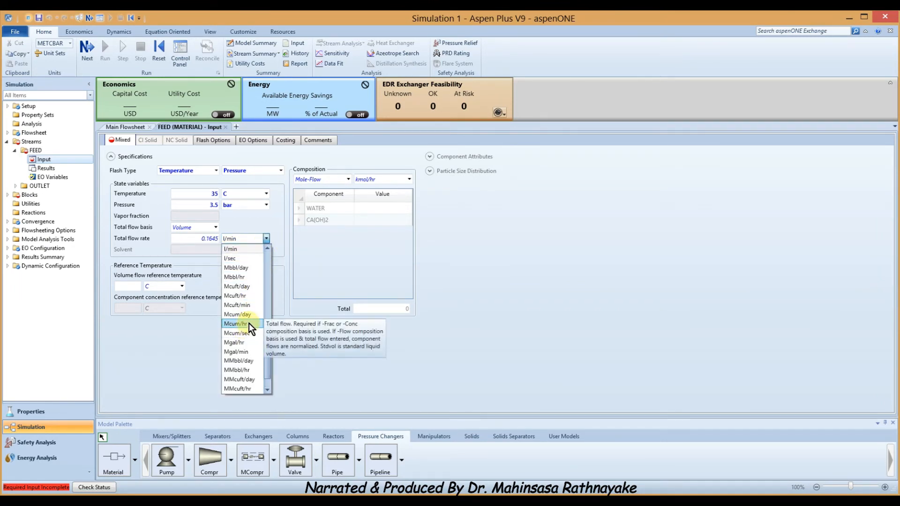
left_click_drag(267, 329, 263, 282)
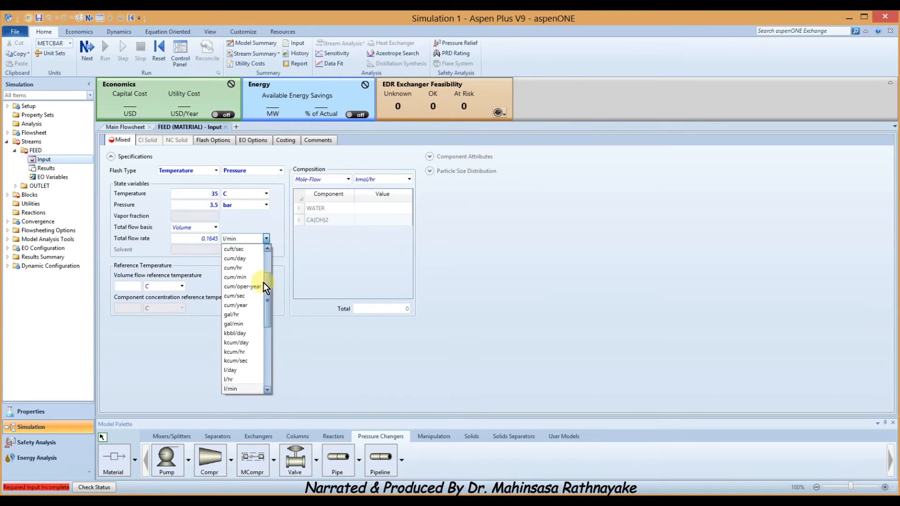
left_click(239, 278)
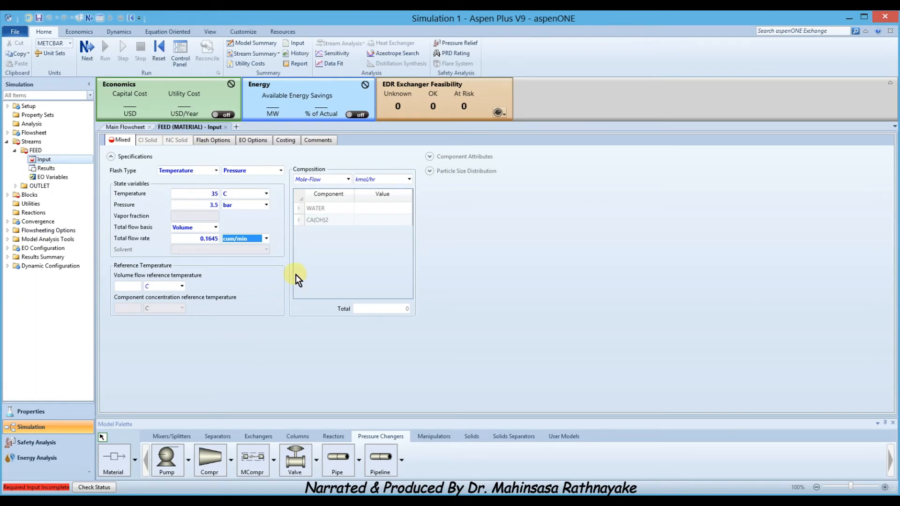
Specify the FEED composition as mass fractions of 0.9 for WATER and 0.1 for CA(OH)2.
left_click(348, 179)
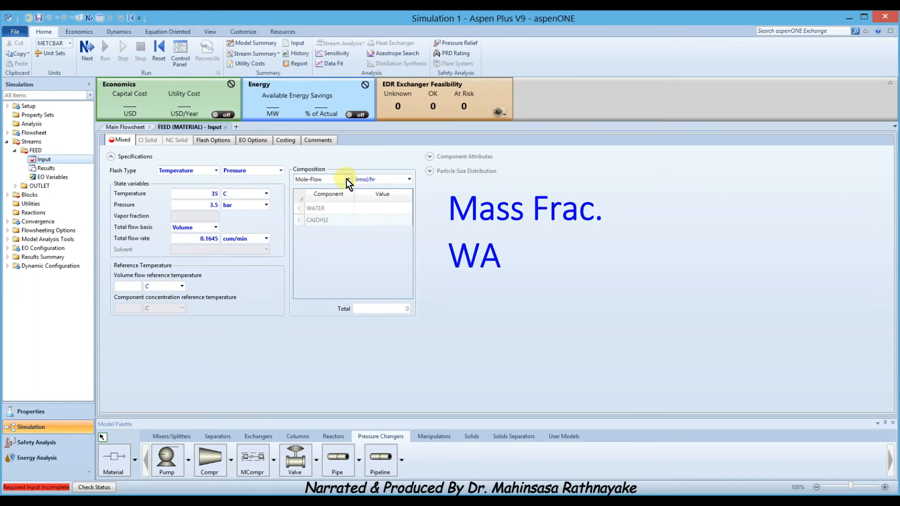
left_click(329, 216)
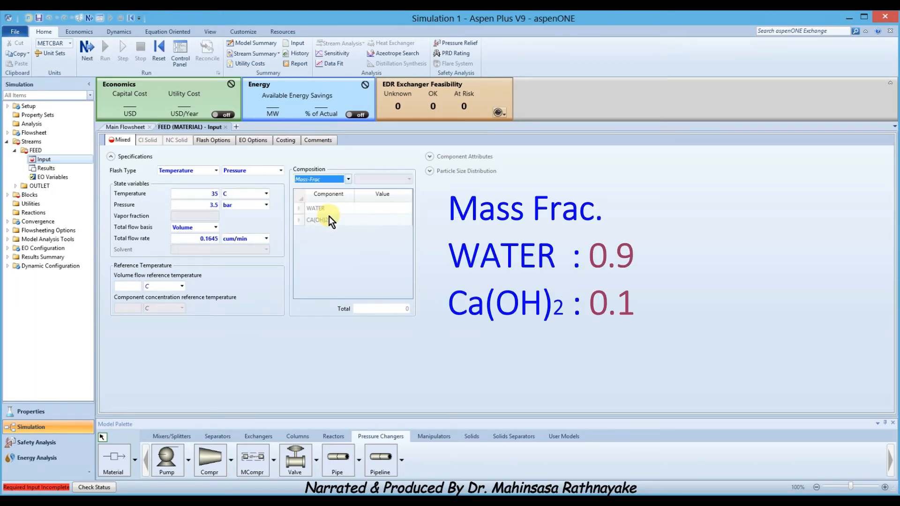
left_click(373, 210)
type("0.9")
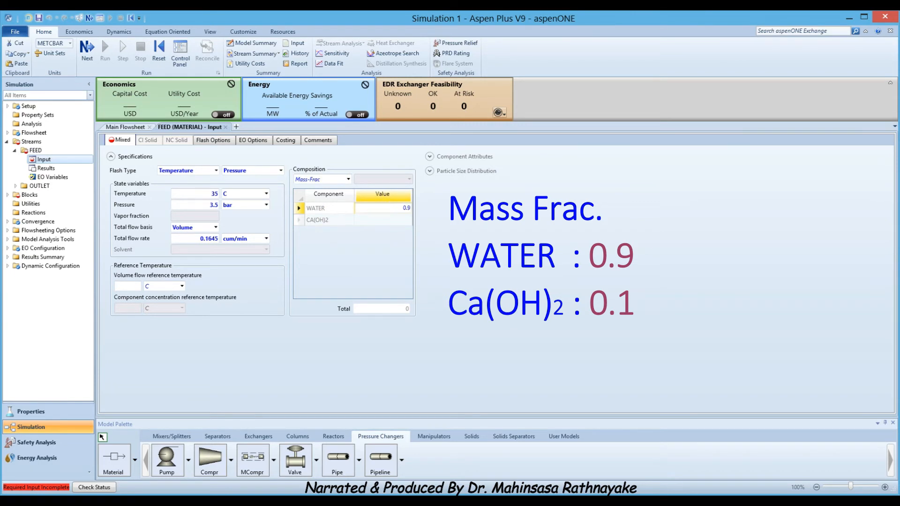
key("Return")
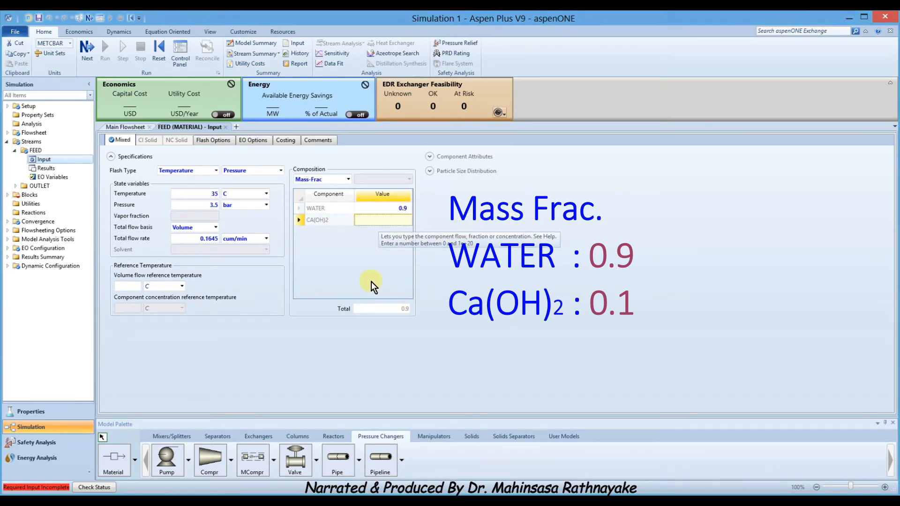
type("0.1")
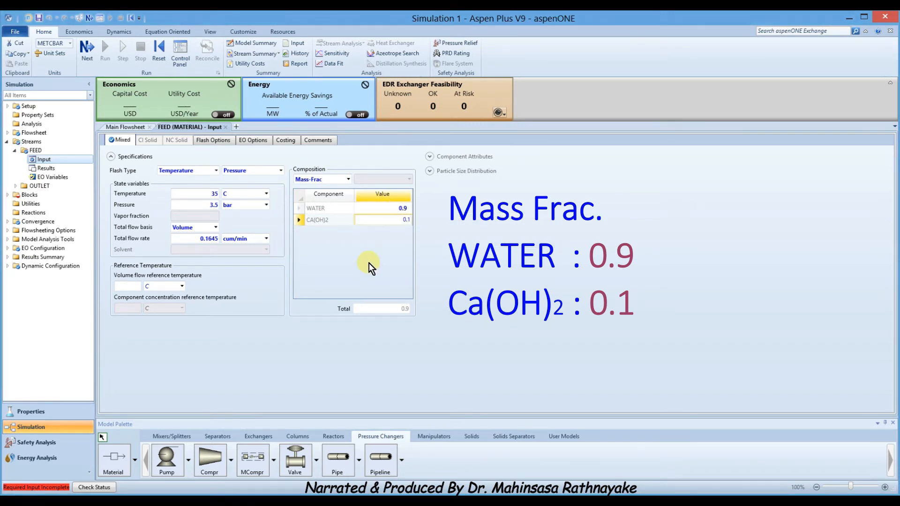
key("Return")
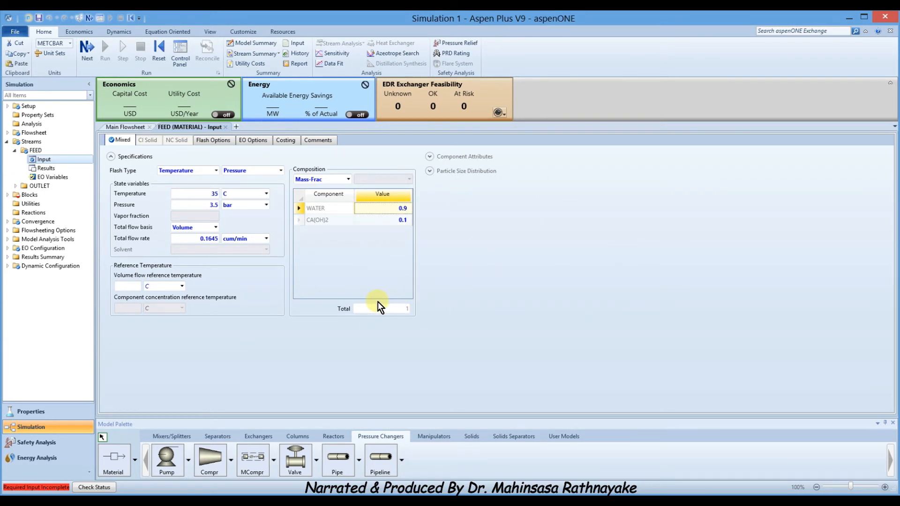
Continue to the PIPELINE block's setup and set the pipe length to 42 meter and the inner diameter to 5 cm.
left_click(87, 49)
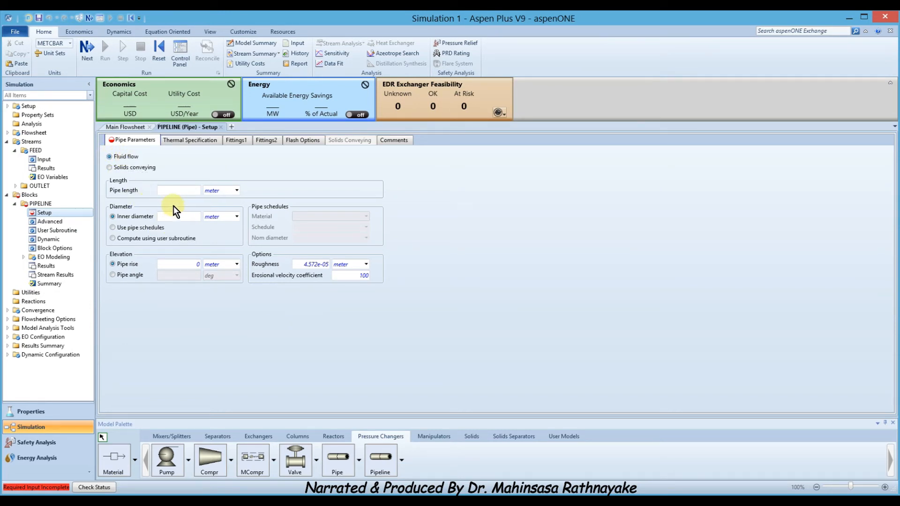
left_click(167, 193)
type("42")
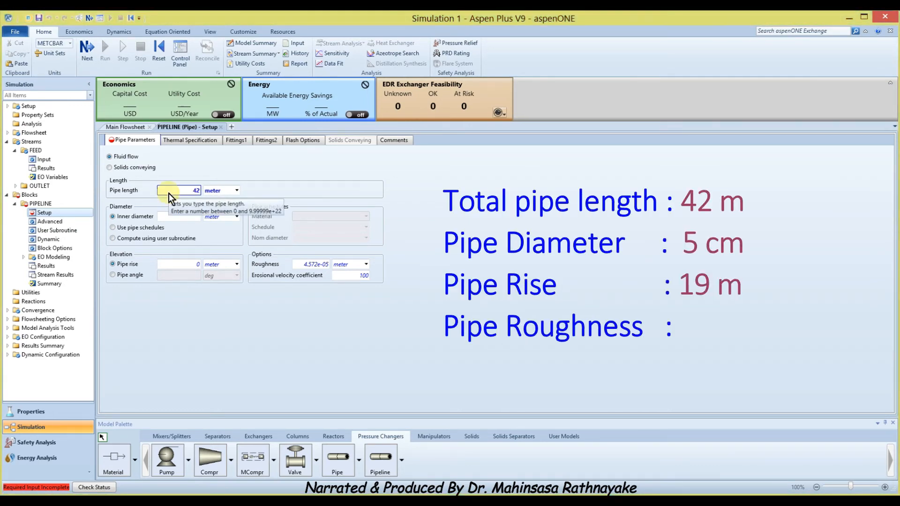
left_click(187, 216)
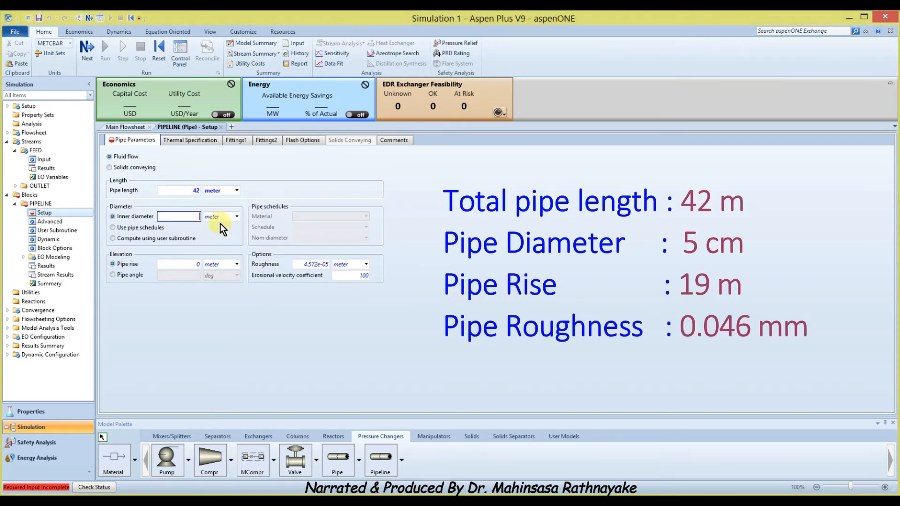
type("5")
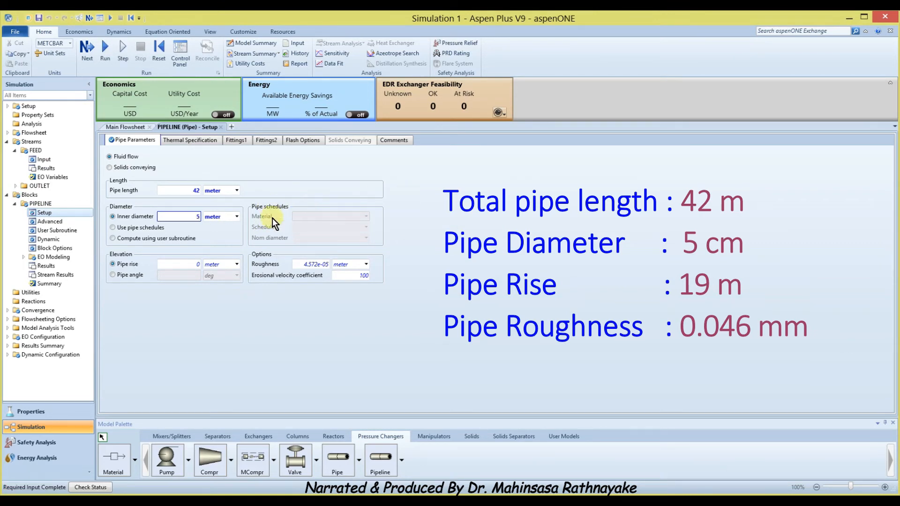
left_click(237, 217)
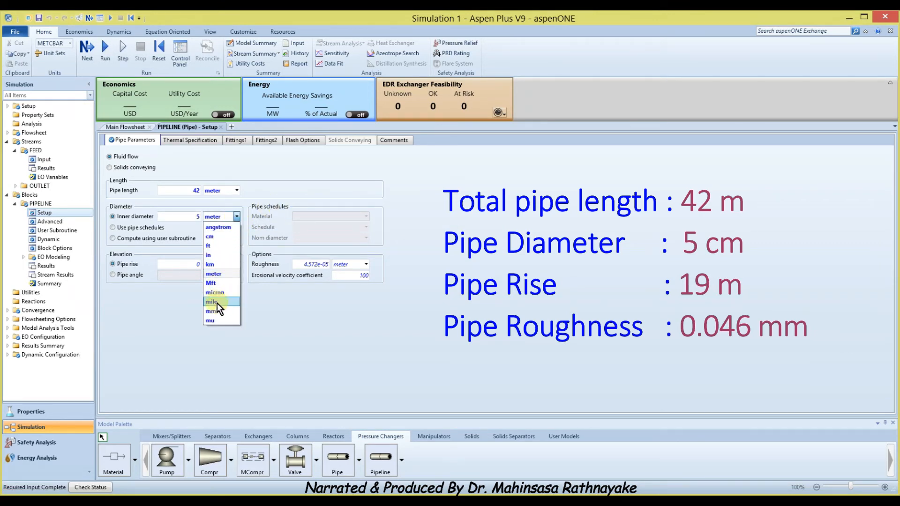
left_click(215, 238)
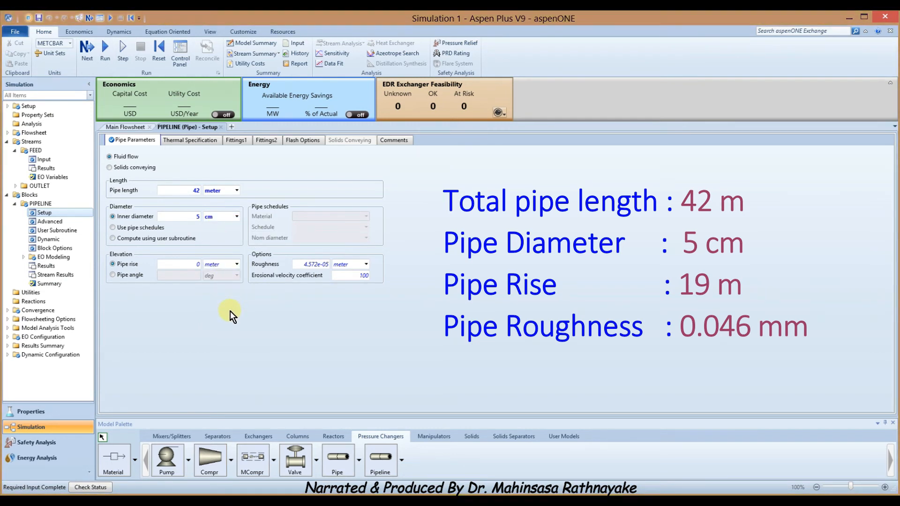
Set the pipe rise to 19 meter and the pipe roughness to 0.046 mm.
double_click(196, 263)
type("19")
double_click(308, 263)
type("0.0")
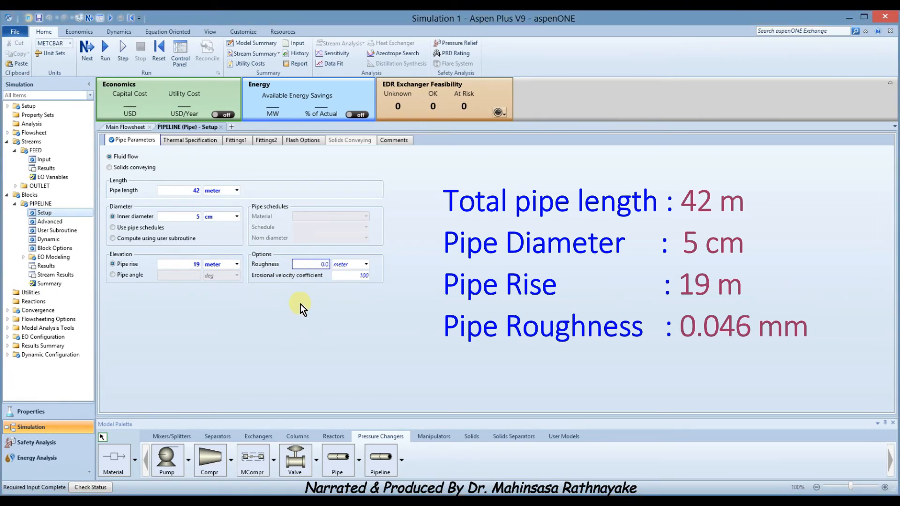
type("46")
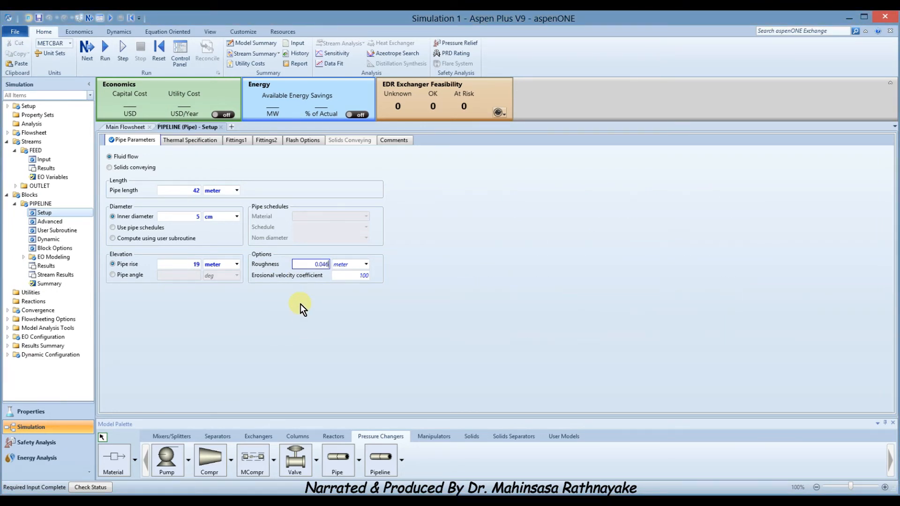
left_click(366, 264)
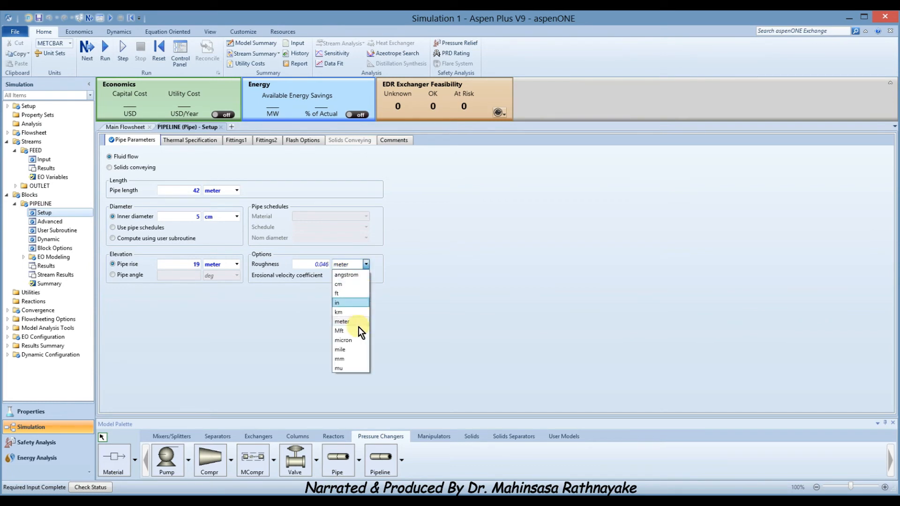
left_click(345, 358)
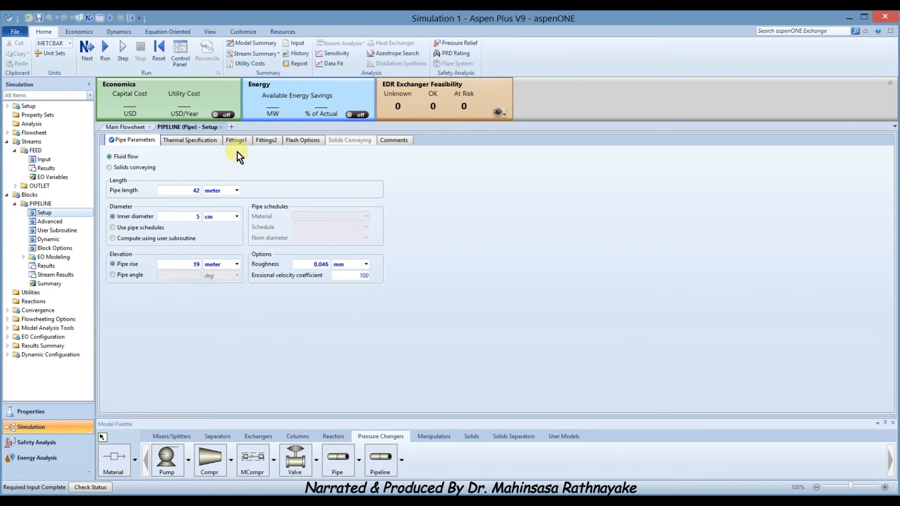
Specify 2 gate valves and 3 large 90 deg. elbows among the PIPELINE block's fittings.
left_click(237, 139)
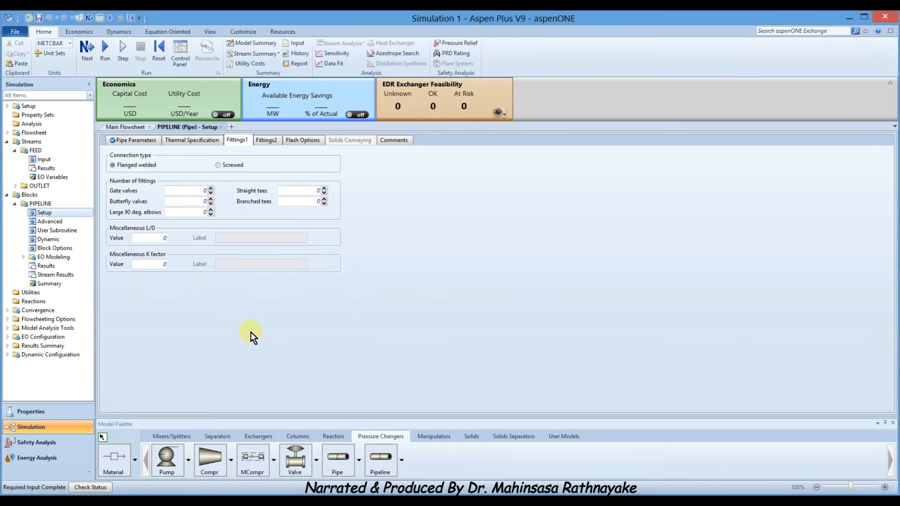
left_click(197, 190)
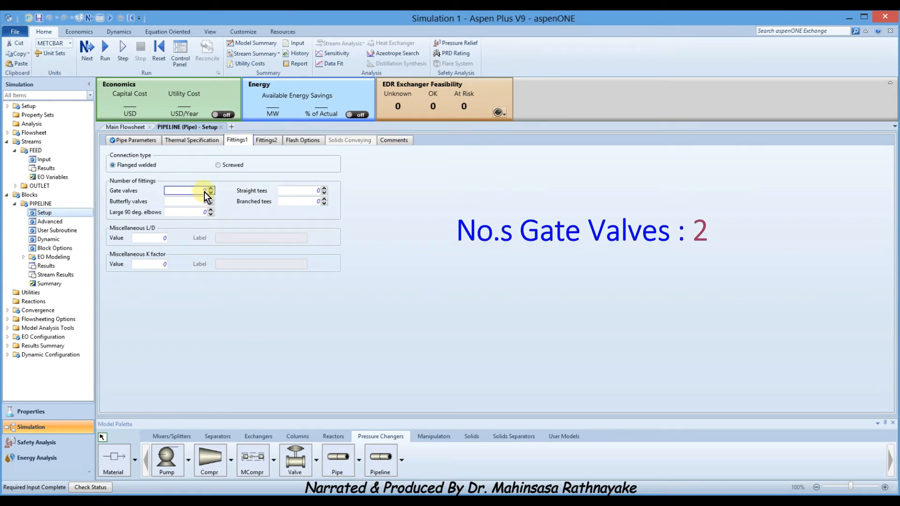
type("2")
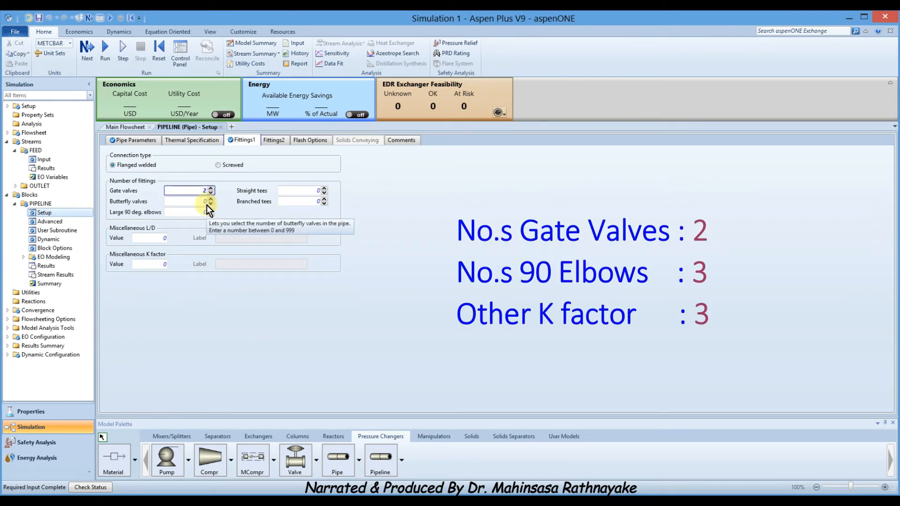
left_click(204, 212)
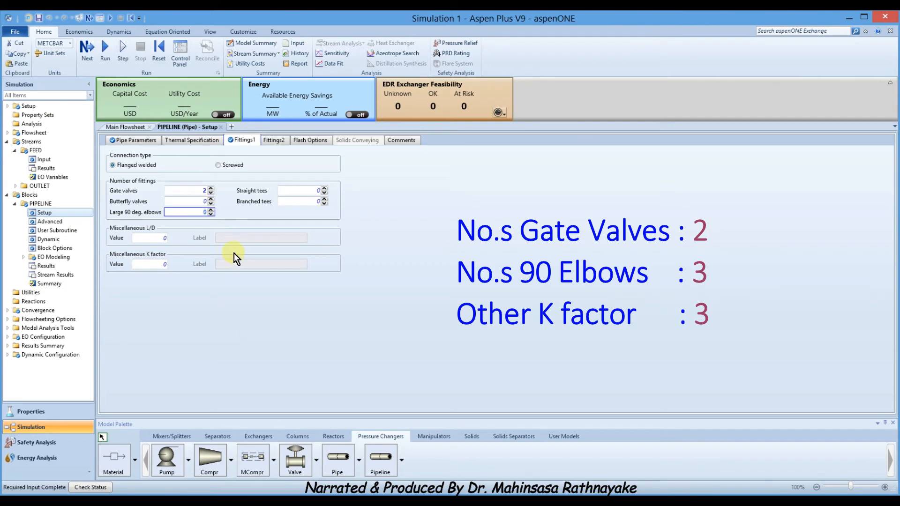
type("3")
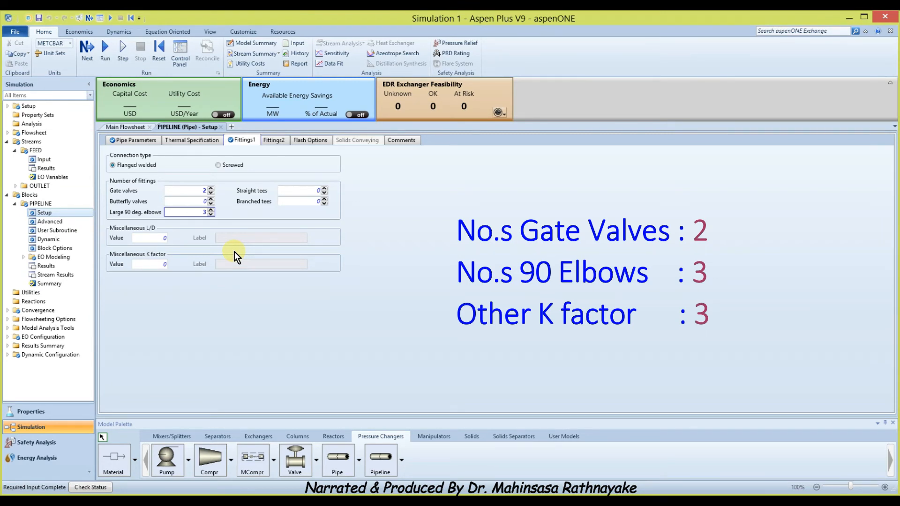
Set the miscellaneous K factor to 3 and label it "U Turn & 45 Elbow".
left_click(165, 265)
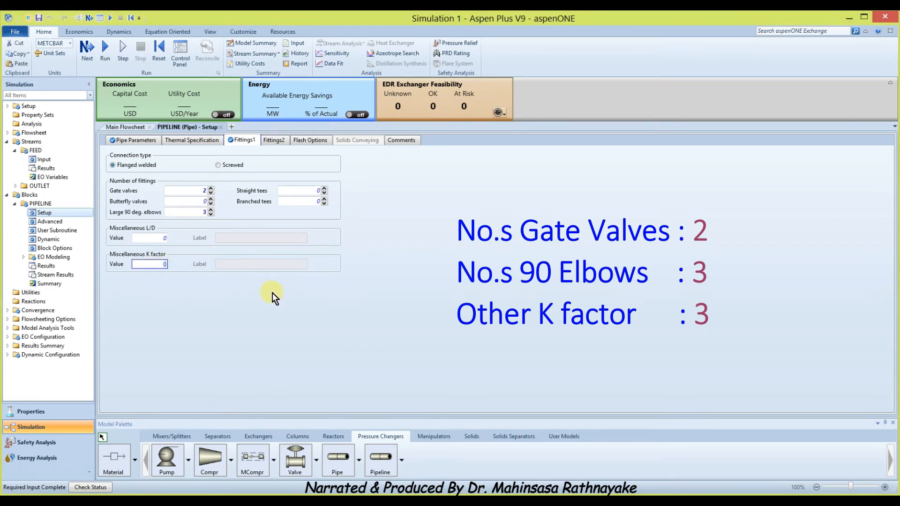
type("3")
key("Tab")
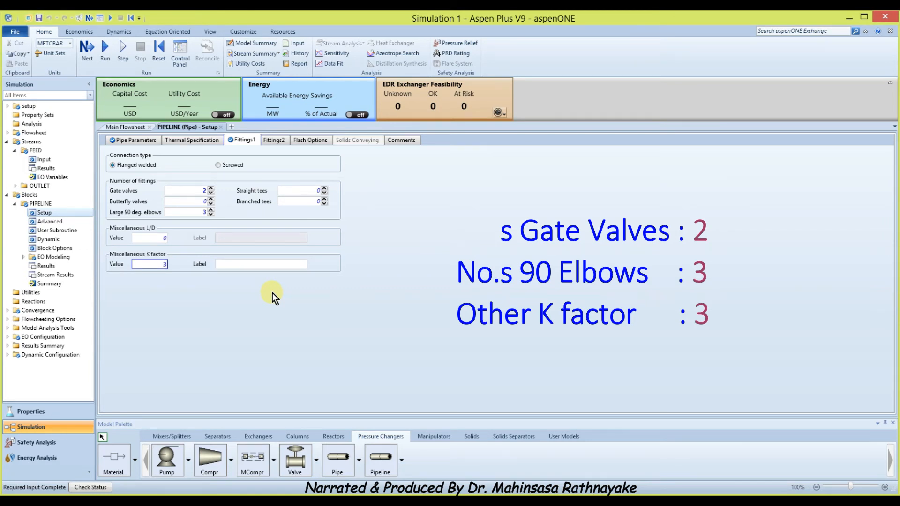
type("U Turn")
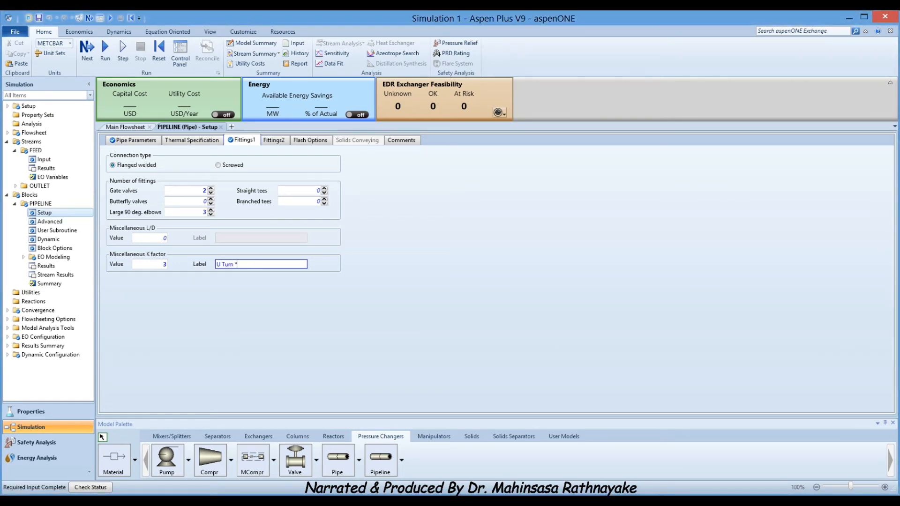
type(" & 45 Elbow")
key("Return")
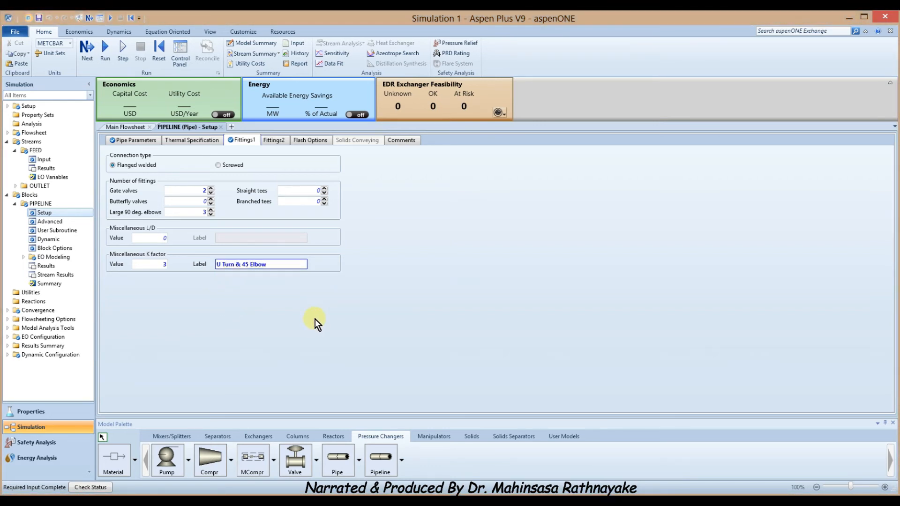
Set the PIPELINE block's pipe entrance to Inward and include the pipe exit.
left_click(273, 141)
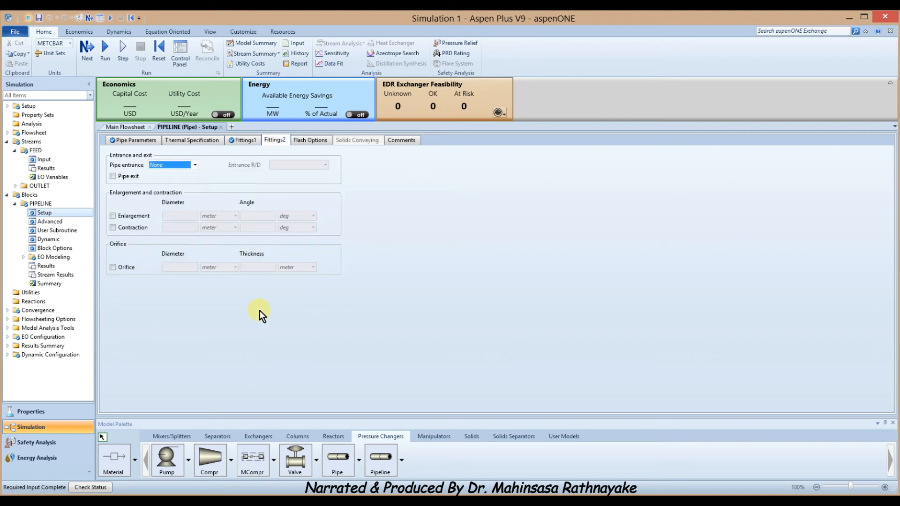
left_click(195, 165)
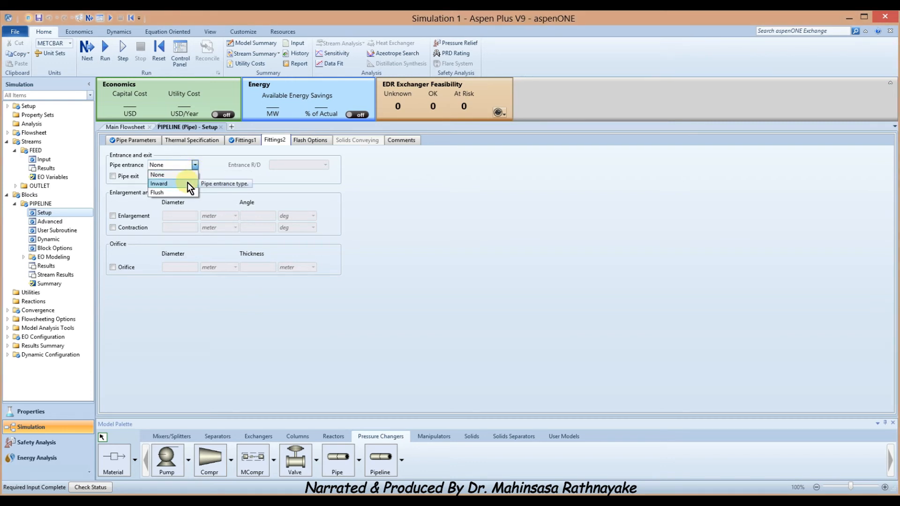
left_click(187, 183)
left_click(113, 177)
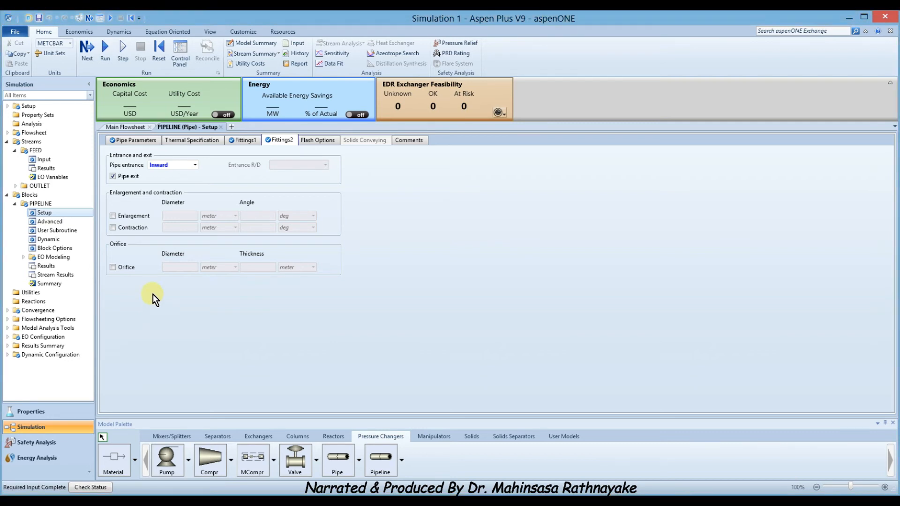
Run the simulation and read through the PIPELINE block's calculation messages and the error summary.
left_click(90, 55)
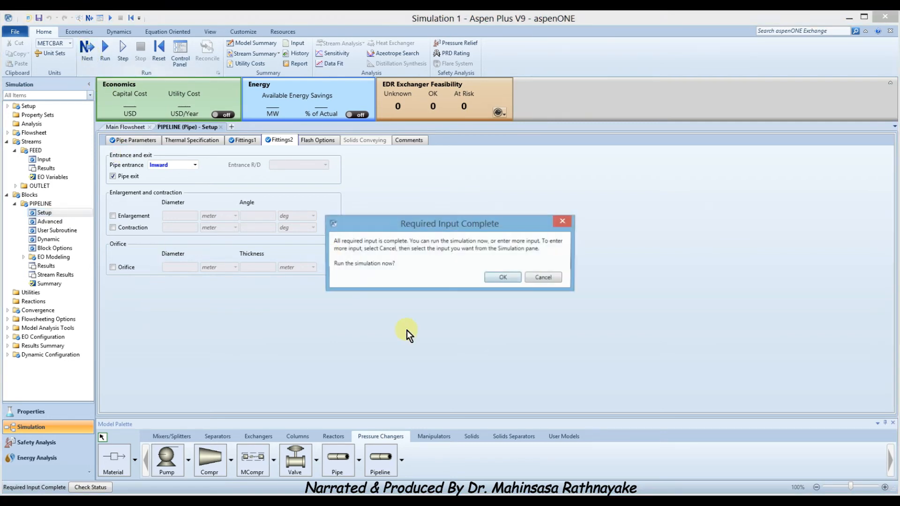
left_click(490, 277)
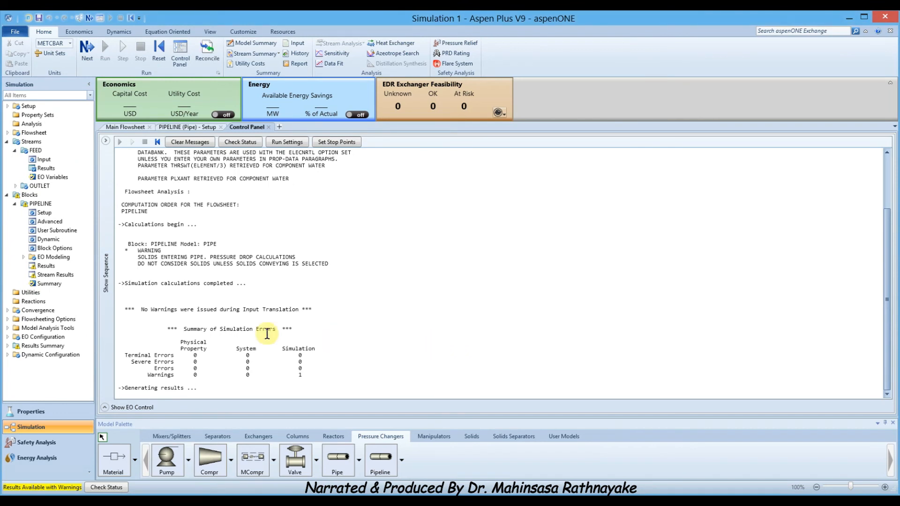
scroll(267, 333, "up", 2)
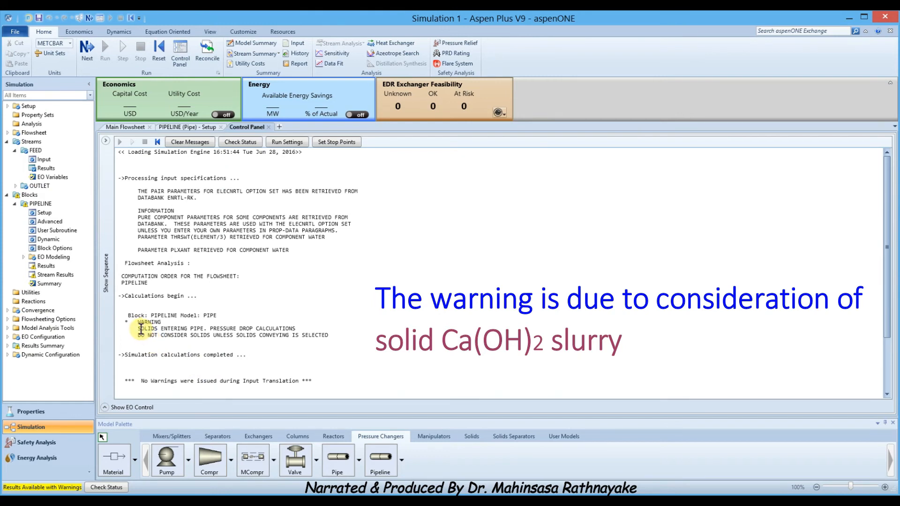
left_click_drag(138, 329, 328, 334)
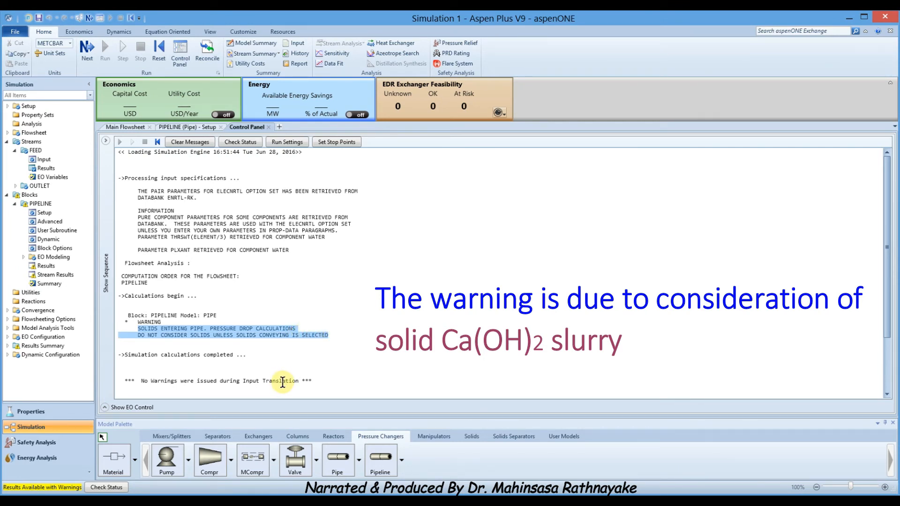
left_click(381, 339)
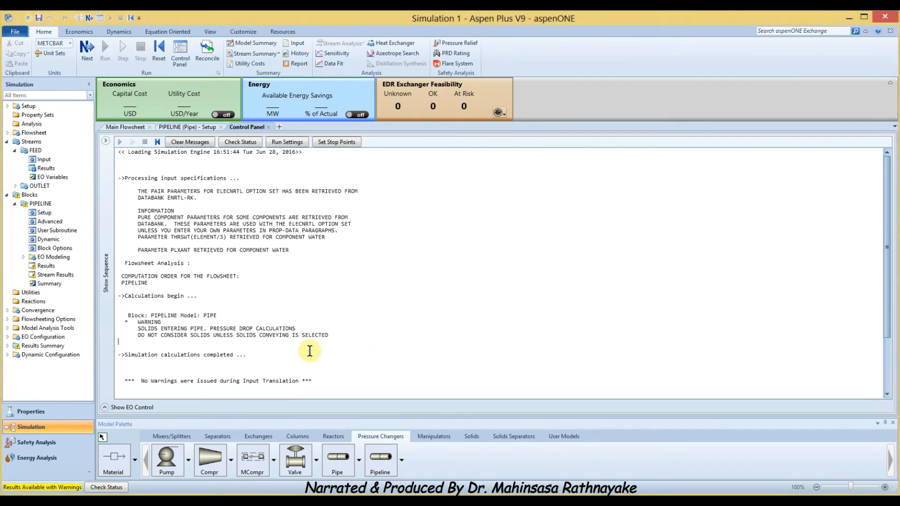
scroll(310, 352, "down", 3)
scroll(309, 353, "down", 1)
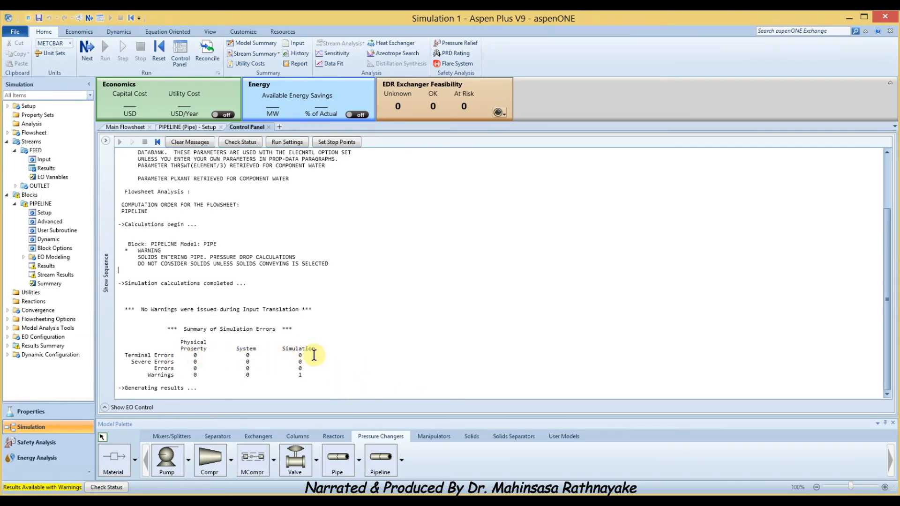
Examine the PIPELINE block's pressure drop results and its inlet and outlet stream conditions.
double_click(52, 266)
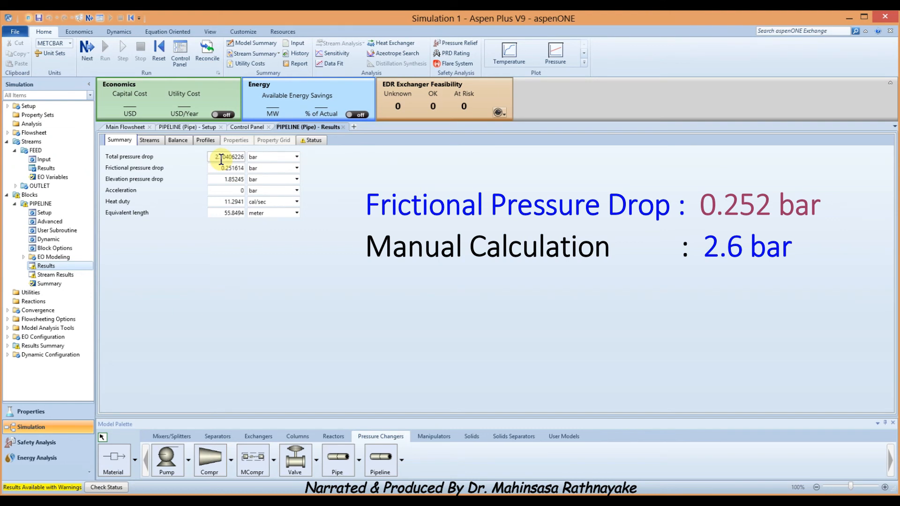
left_click(155, 143)
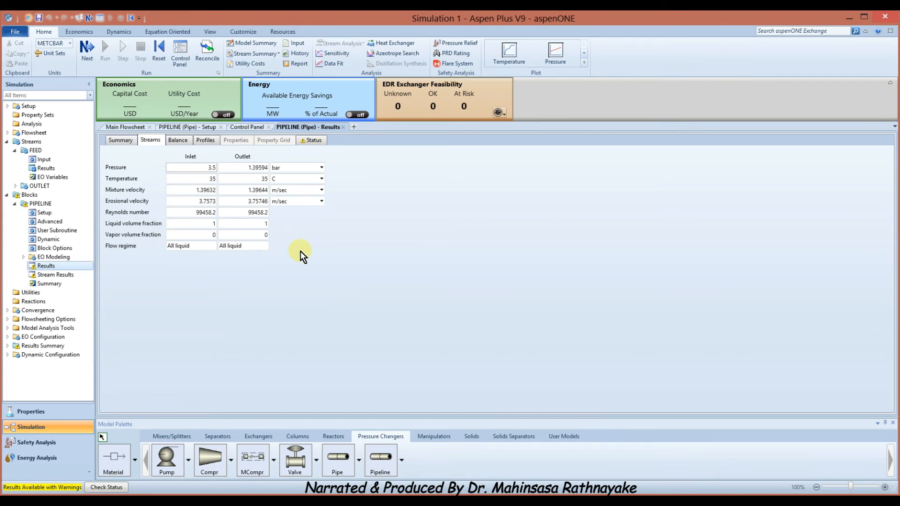
Return to the main flowsheet and place a Pump block upstream of the FEED stream.
left_click(125, 126)
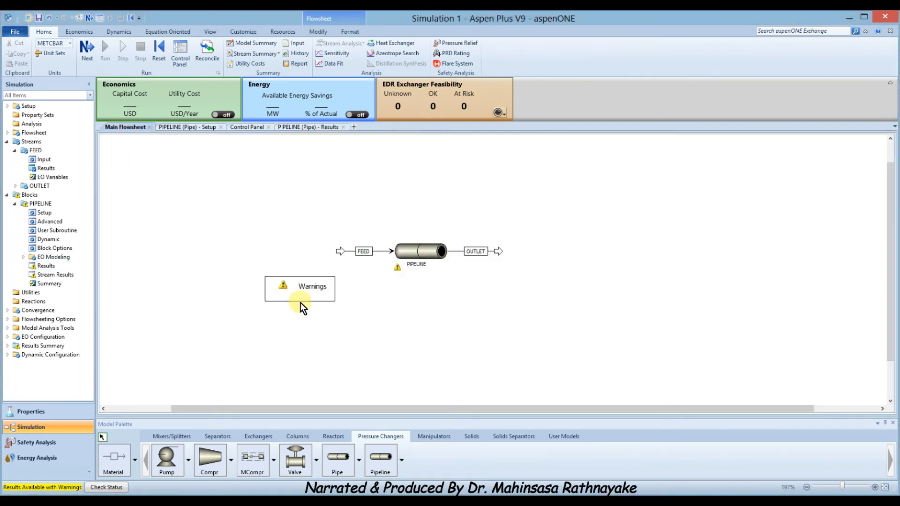
left_click(167, 460)
left_click(305, 251)
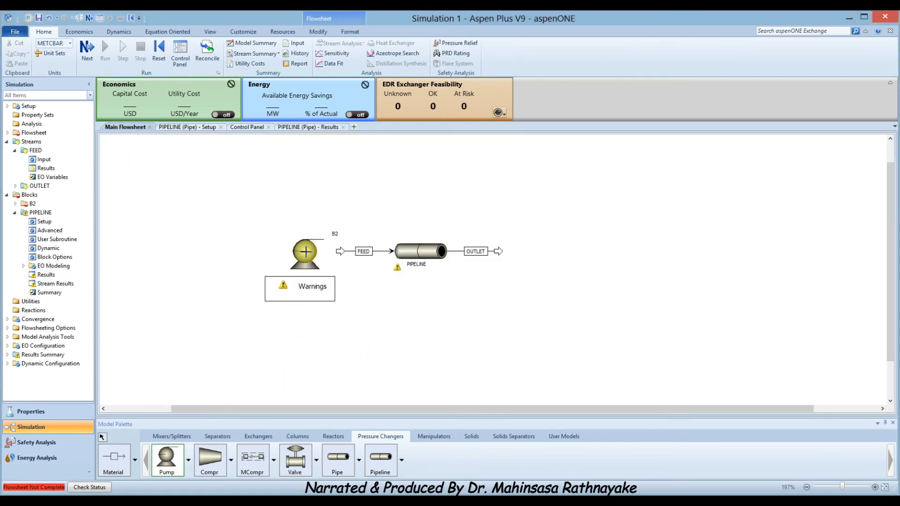
right_click(362, 325)
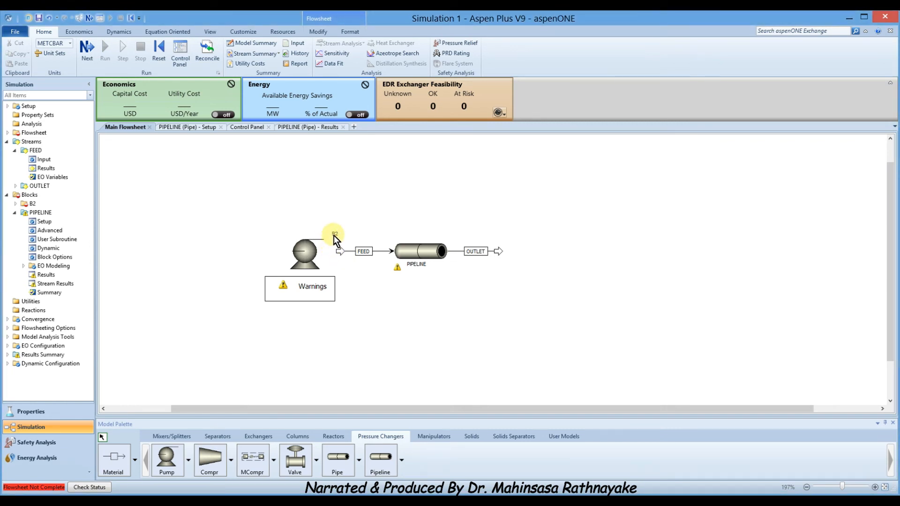
Rename the new pump block as PUMP and position its label directly beneath the block.
right_click(310, 250)
left_click(361, 389)
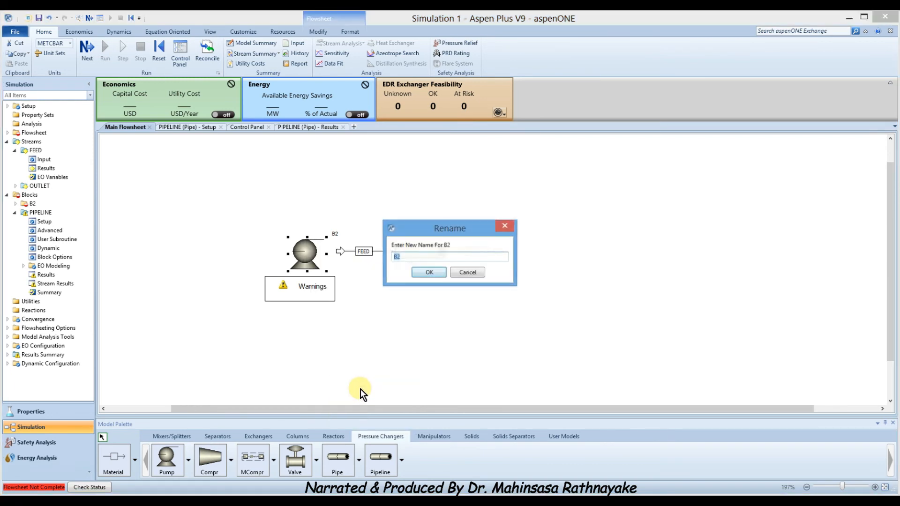
type("PUMP")
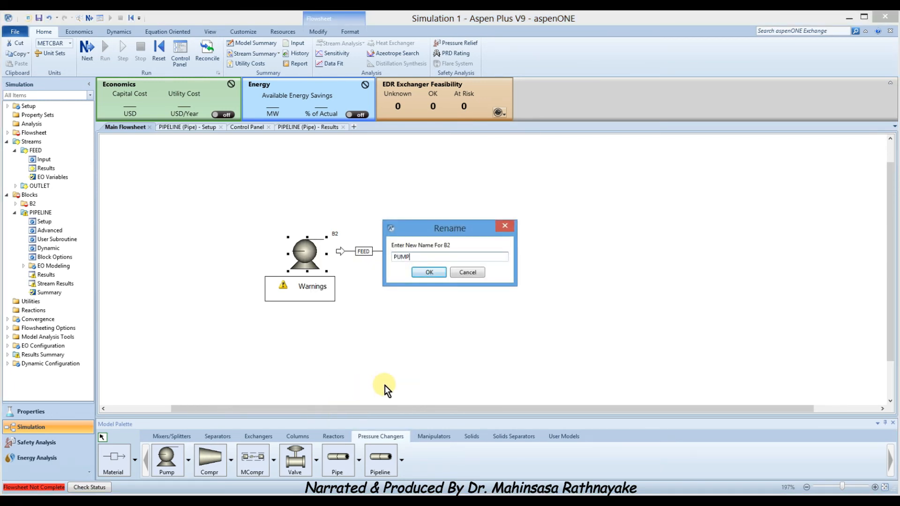
key("Return")
left_click(332, 234)
left_click_drag(310, 246, 305, 275)
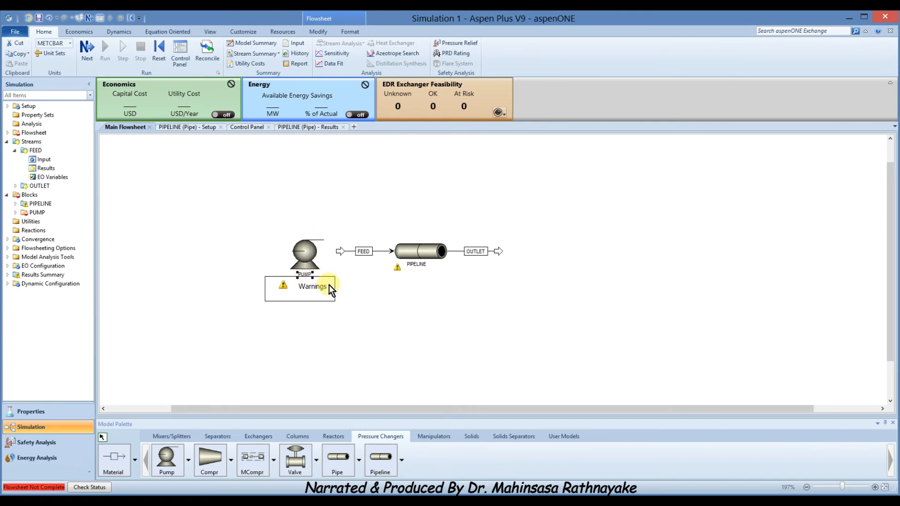
Reconnect the source of the FEED stream to the pump's outlet and reposition the stream label onto the line near the pump.
right_click(341, 251)
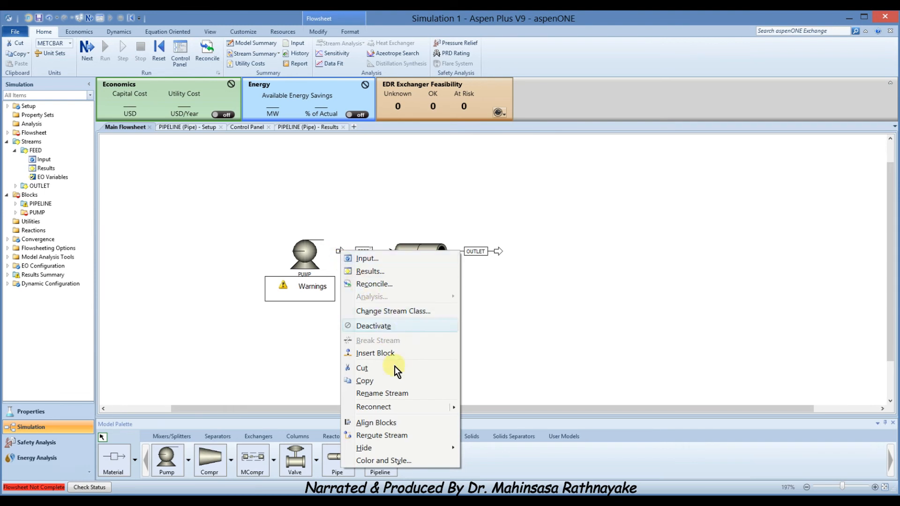
mouse_move(444, 407)
left_click(500, 423)
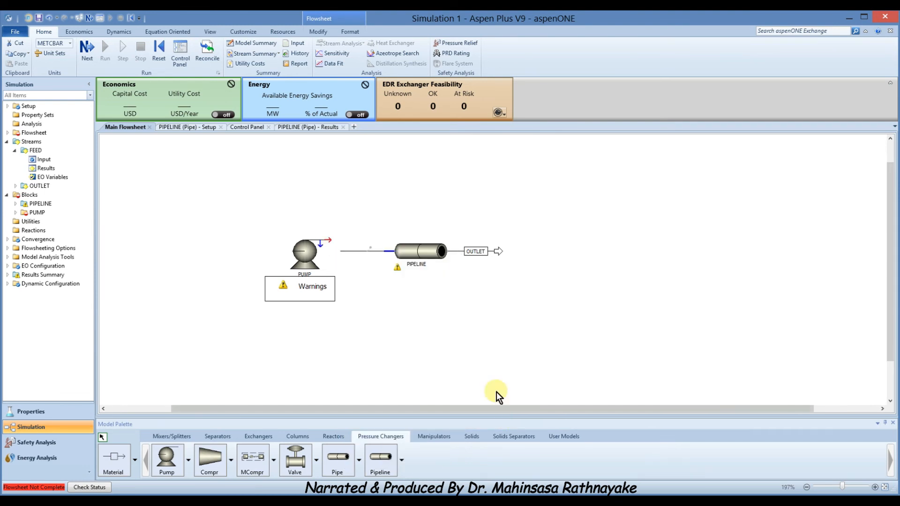
left_click(329, 241)
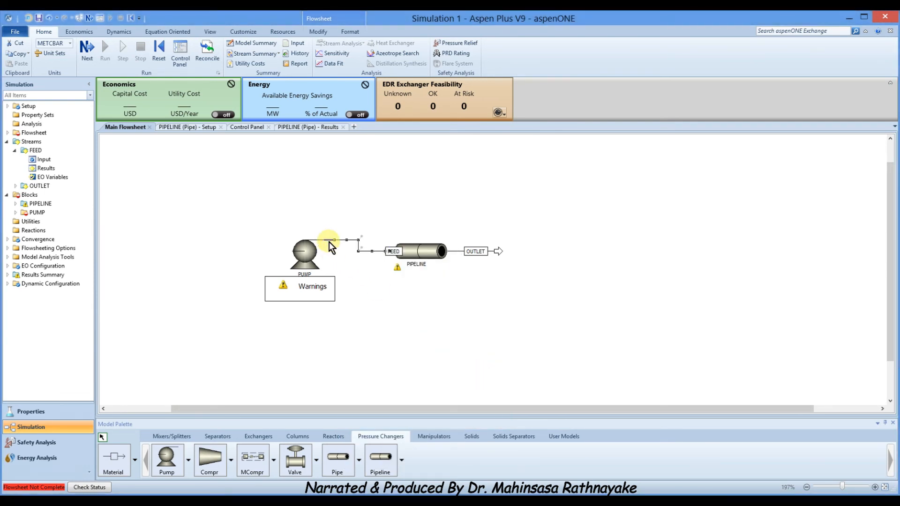
left_click_drag(390, 253, 364, 251)
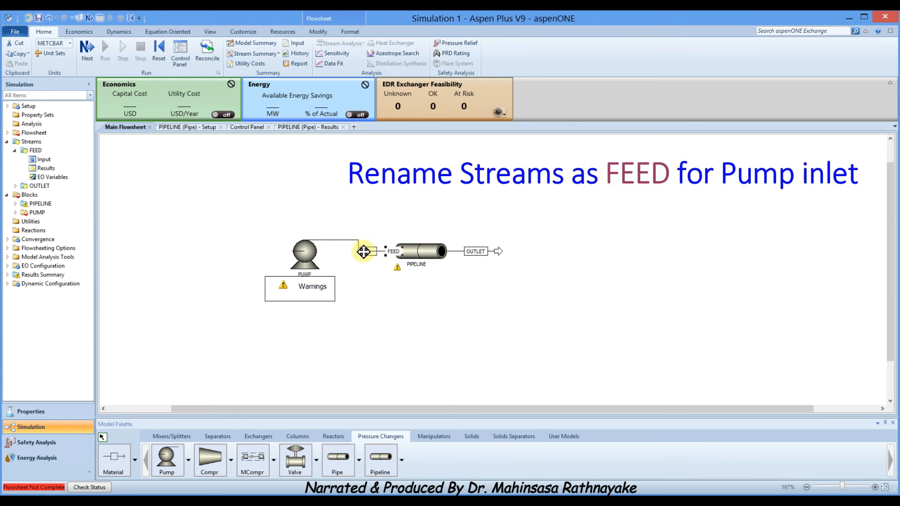
left_click(342, 239)
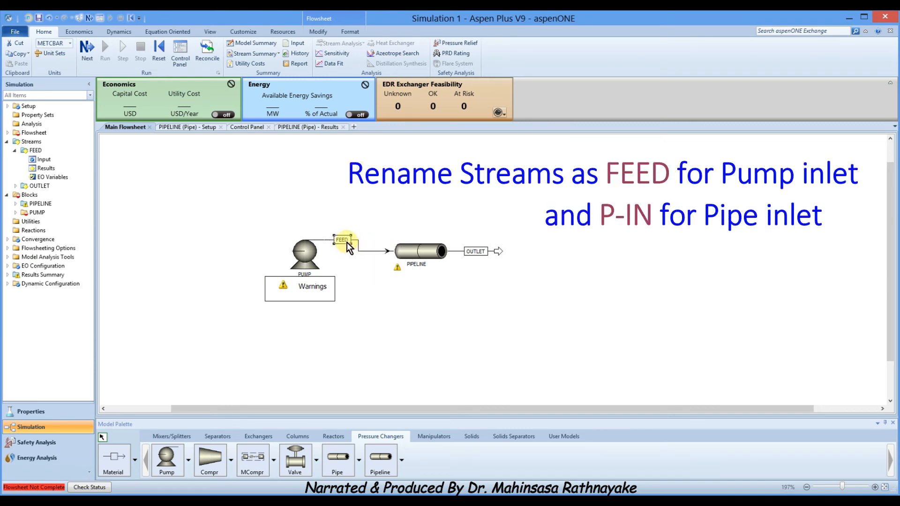
Rename the stream between the pump and the pipeline as P-IN.
right_click(346, 243)
left_click(395, 385)
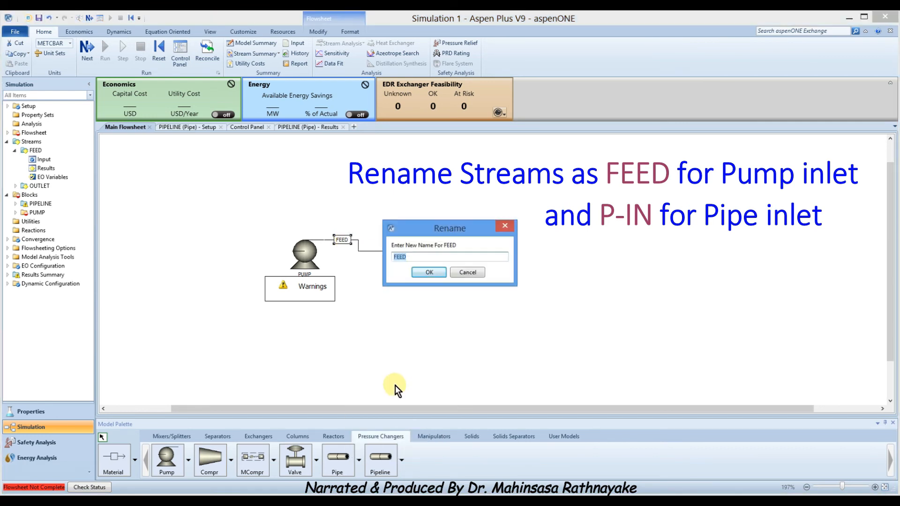
type("P-IN")
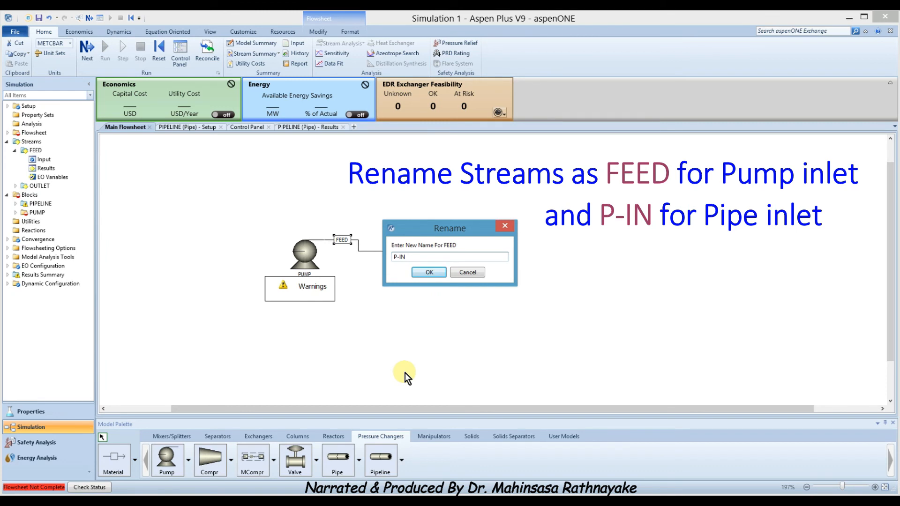
left_click(426, 274)
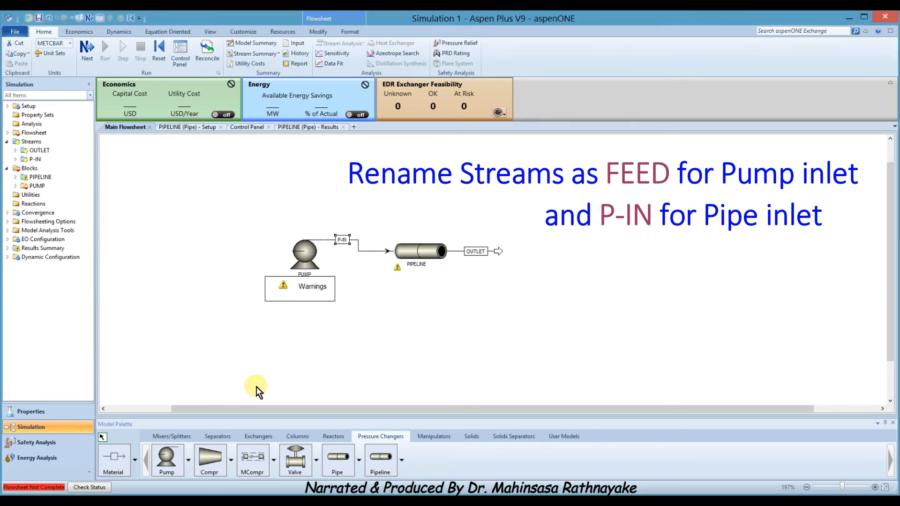
Connect a new material stream to the pump's inlet, named FEED, and shift its label along the line closer to the pump.
left_click(288, 251)
left_click(221, 255)
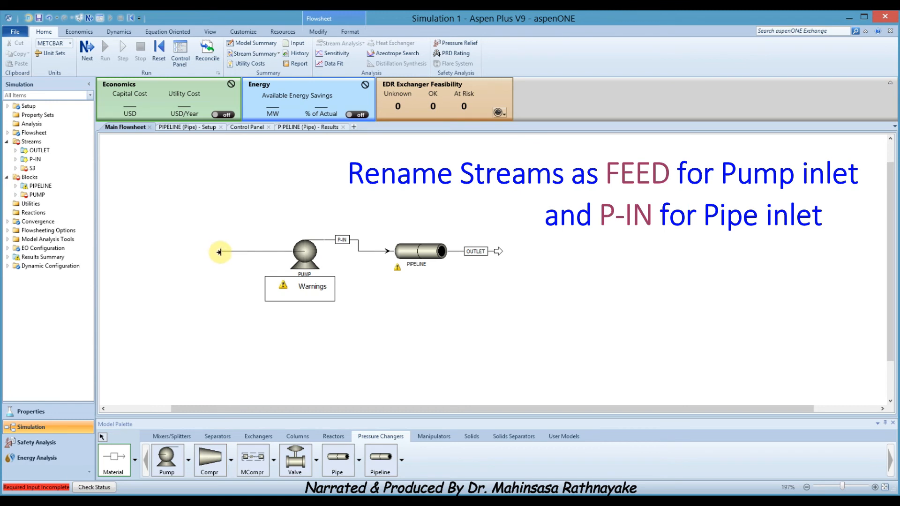
right_click(237, 254)
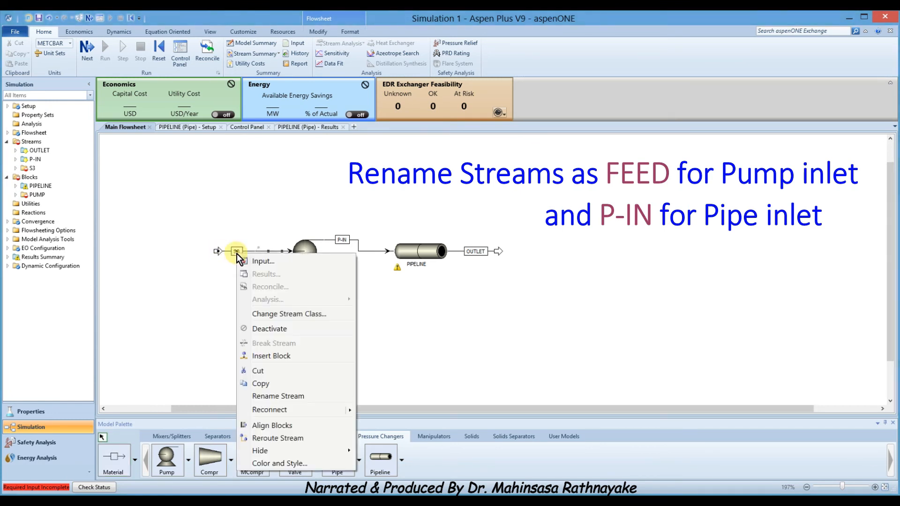
left_click(283, 395)
type("FEED")
left_click(431, 272)
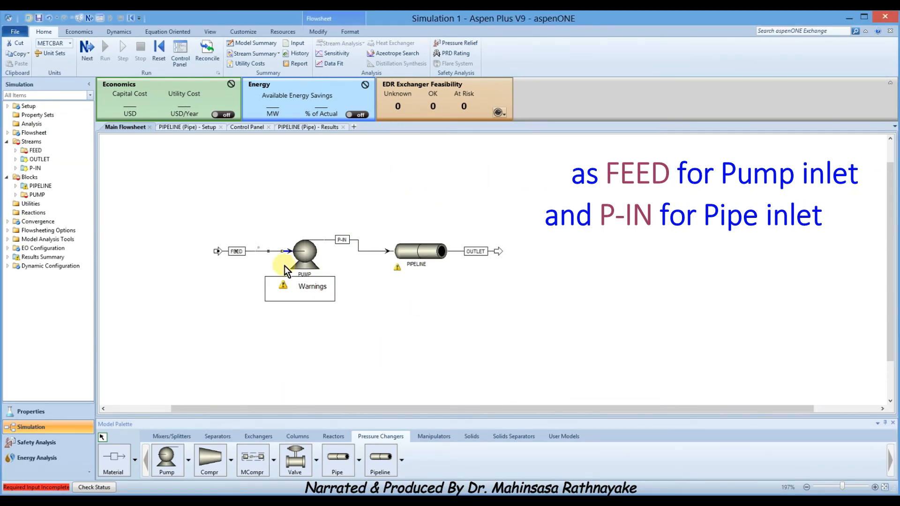
left_click_drag(243, 252, 258, 251)
left_click(237, 280)
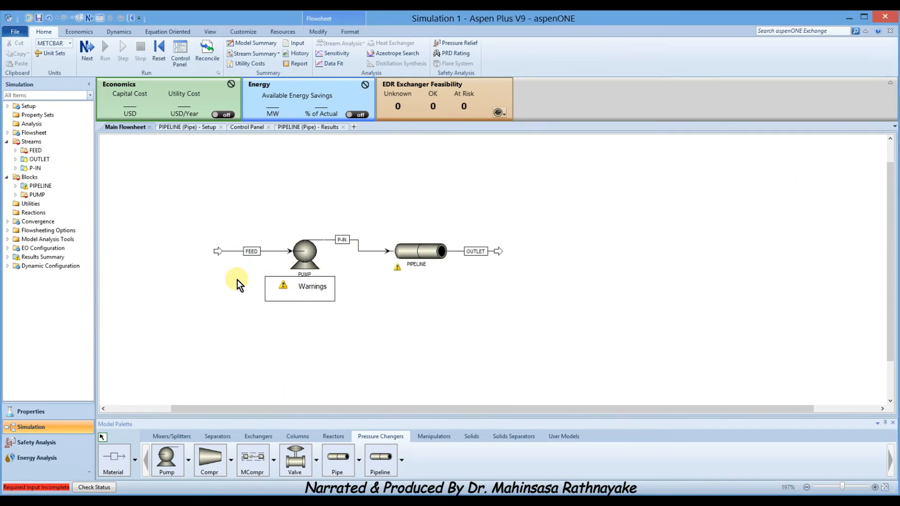
Set the FEED stream's temperature to 35 C and its pressure to 1.2 bar.
left_click(86, 54)
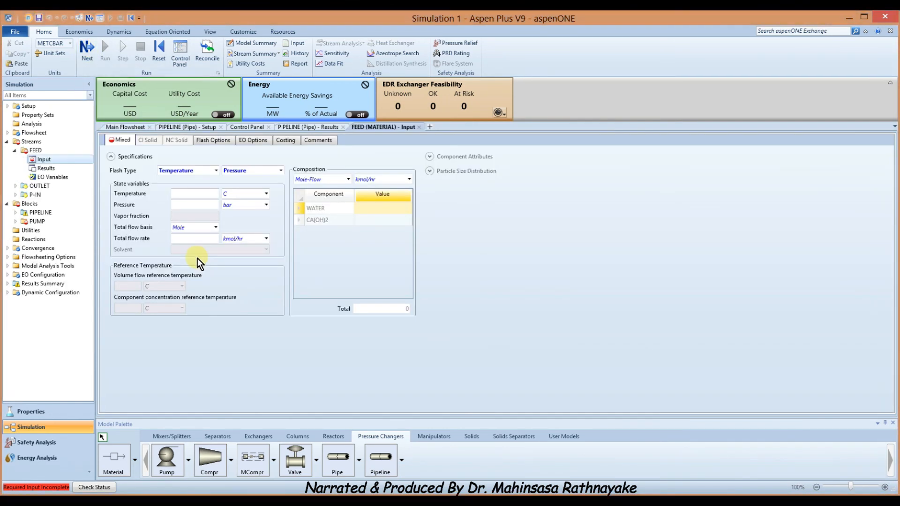
left_click(205, 194)
type("35")
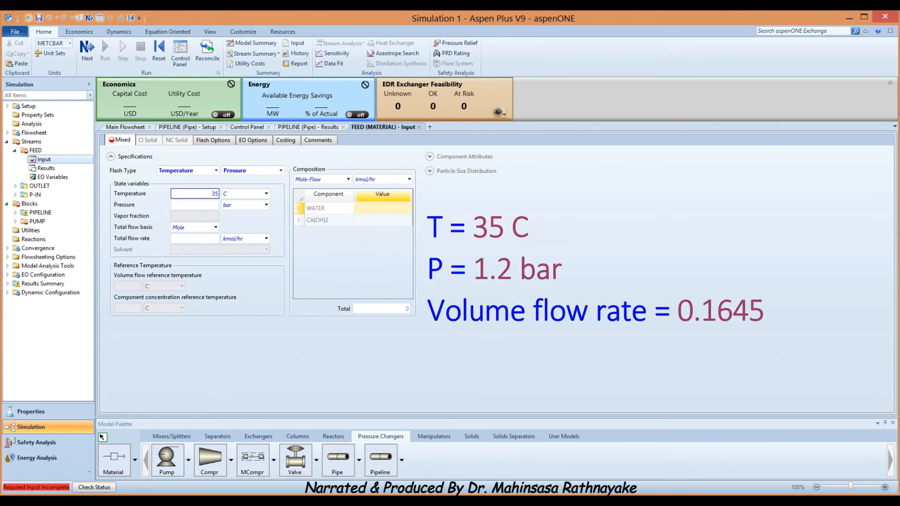
key("Return")
left_click(201, 204)
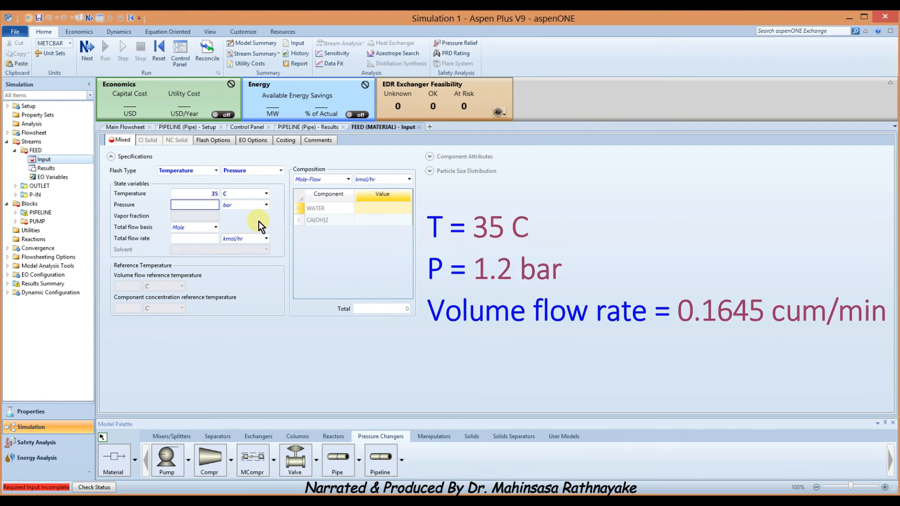
type("1.2")
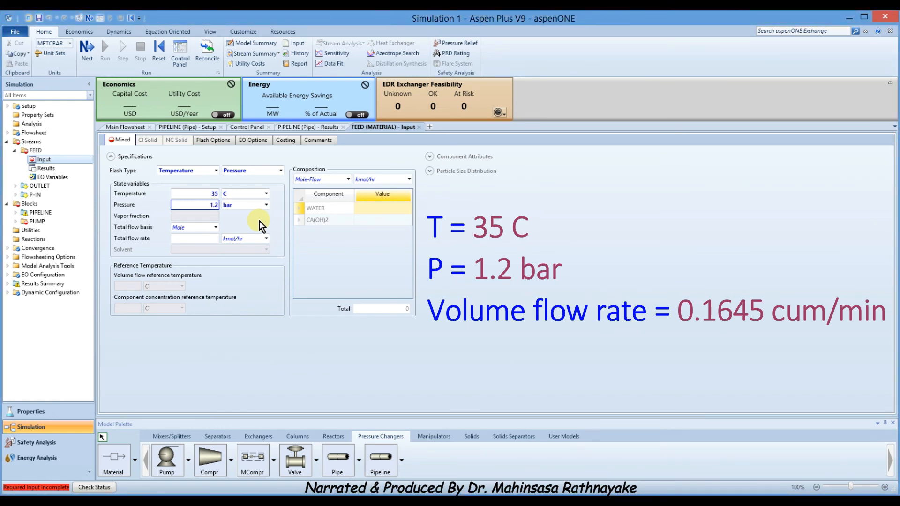
Specify the FEED total flow on a Volume basis with a rate of 0.1645 cum/min.
left_click(216, 227)
left_click(201, 267)
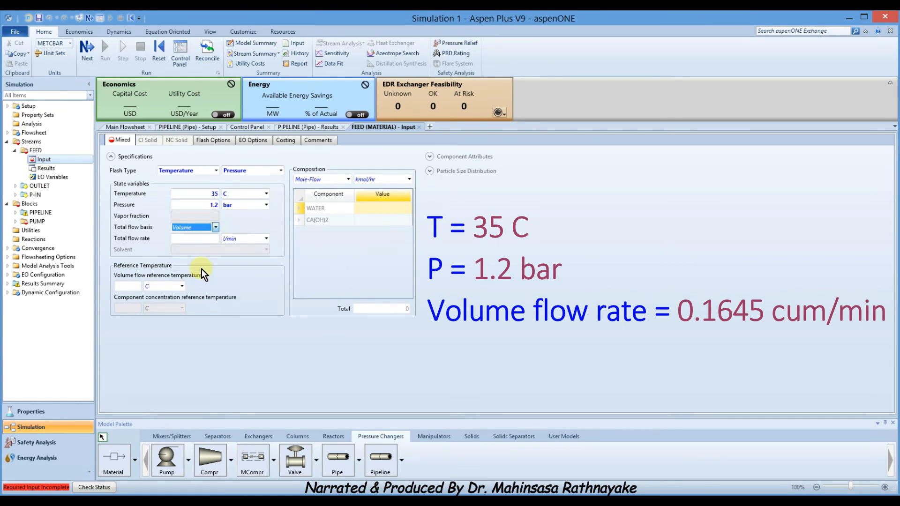
left_click(212, 241)
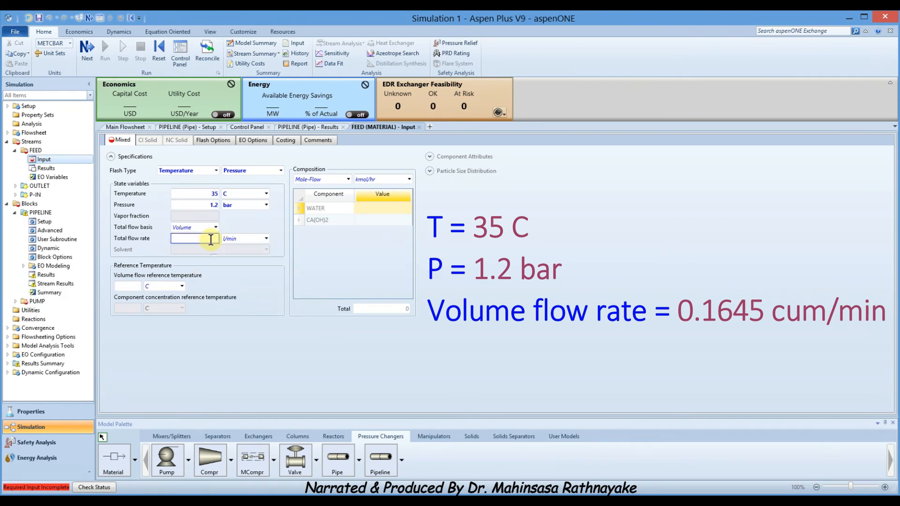
type("0.1")
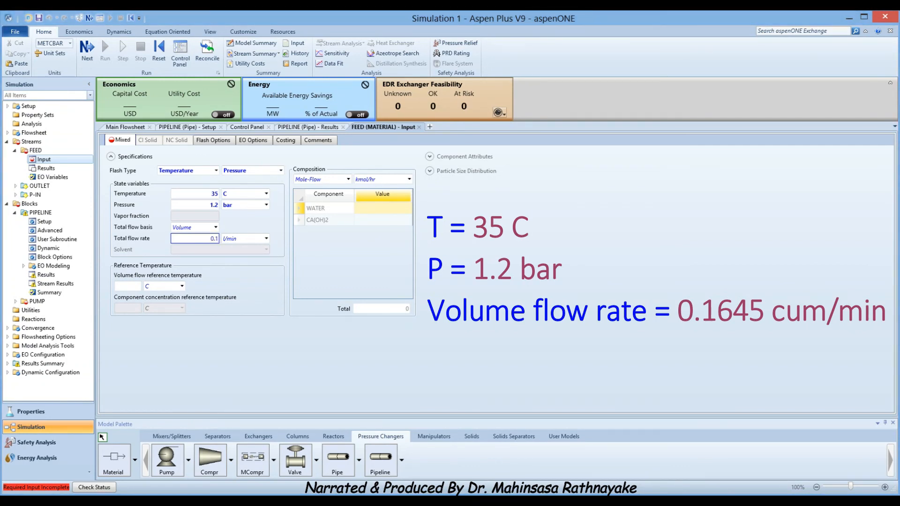
type("645")
left_click(265, 239)
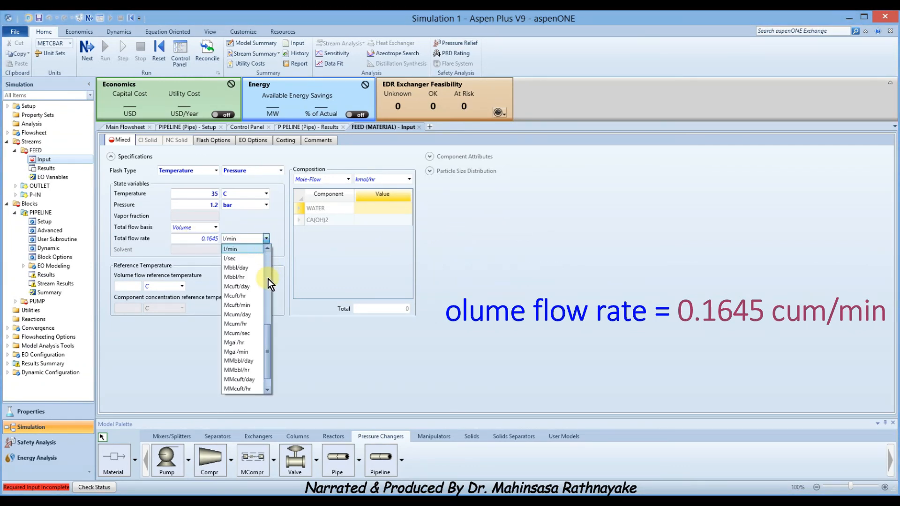
scroll(260, 291, "up", 2)
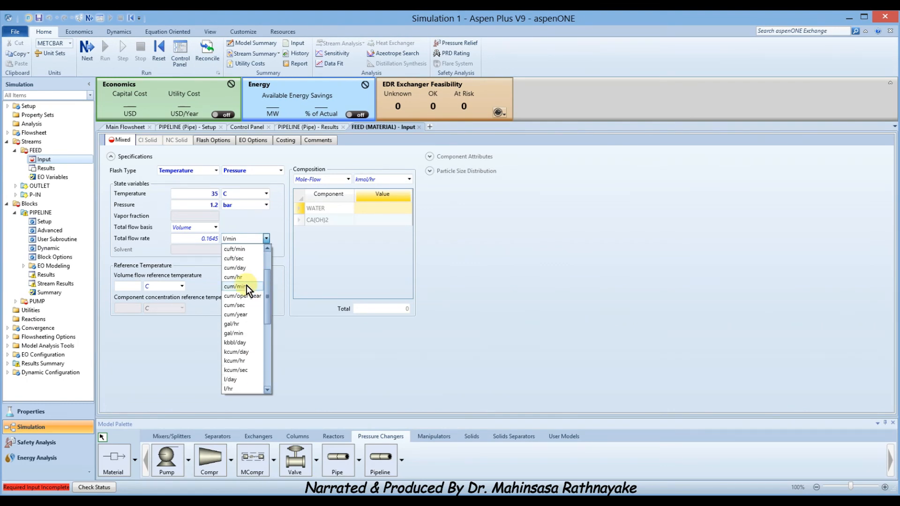
left_click(249, 285)
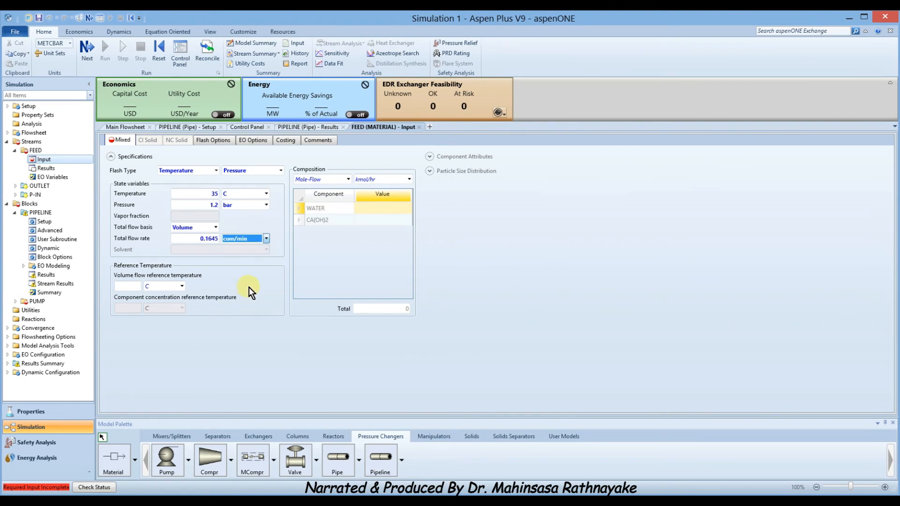
Define the FEED composition by Mass-Frac with 0.9 for WATER and 0.1 for CA(OH)2.
left_click(349, 179)
left_click(320, 217)
left_click(367, 209)
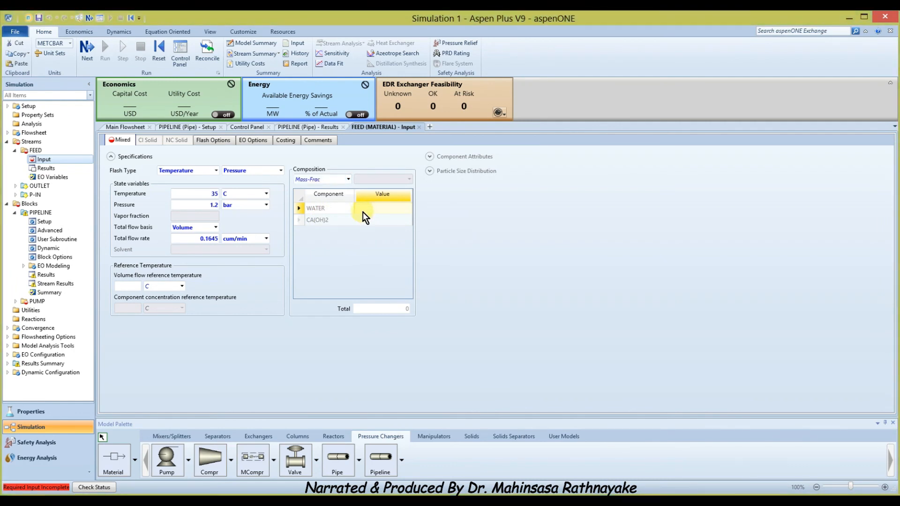
type("0.9")
key("Return")
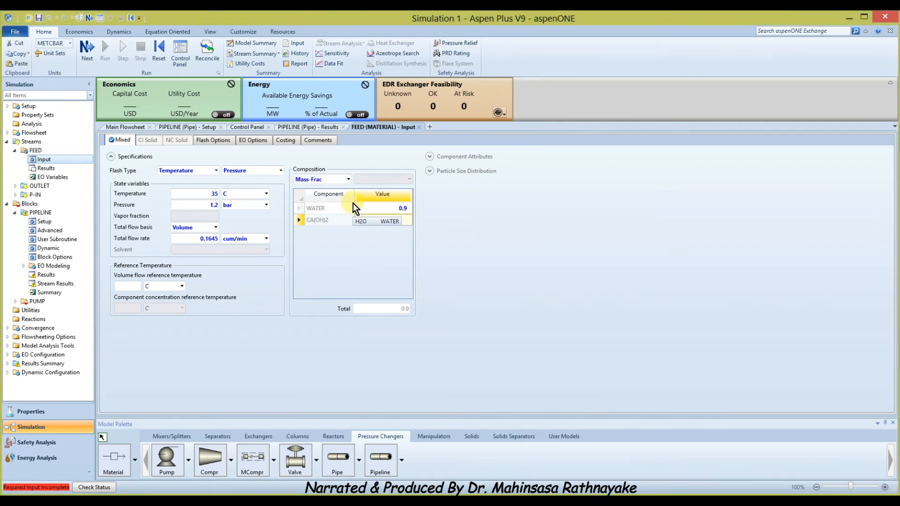
type("0.1")
left_click(353, 203)
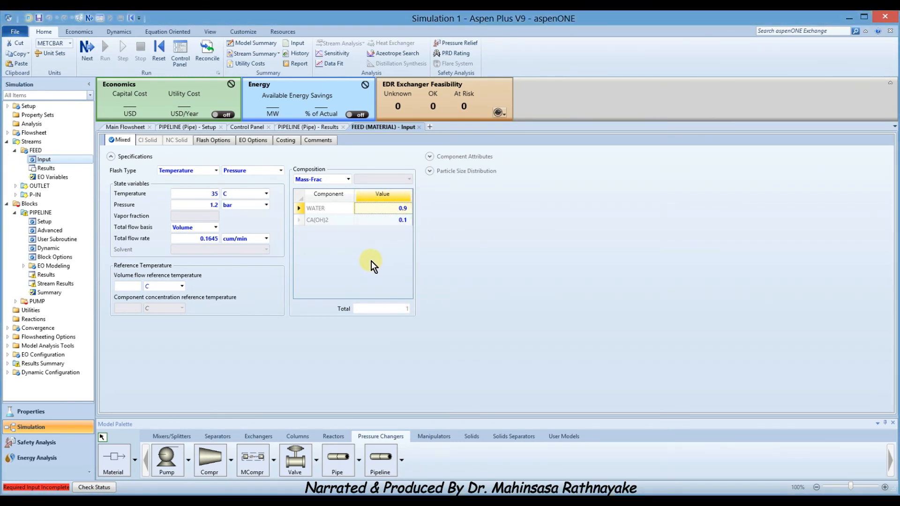
Clear the temperature, pressure and total flow rate of the P-IN stream and reset its flow basis to Mass.
left_click(23, 195)
left_click(213, 193)
key("Delete")
left_click(209, 206)
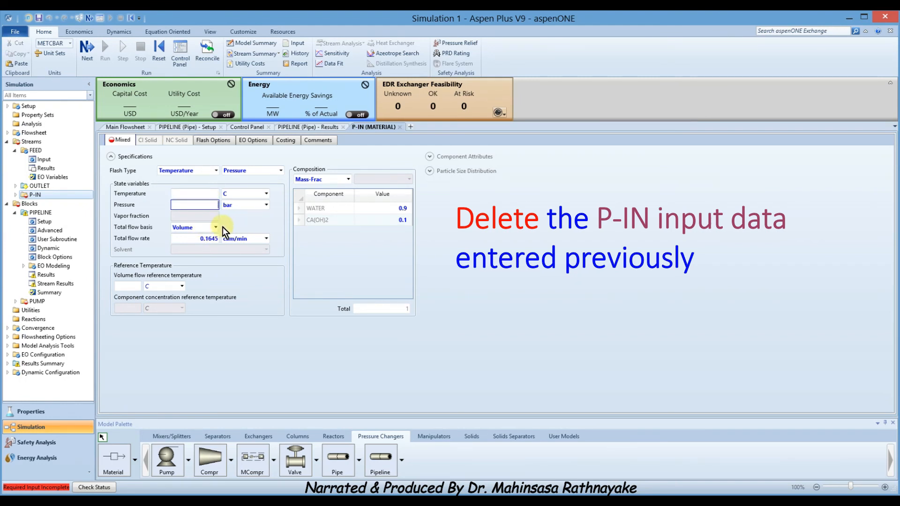
left_click(216, 227)
left_click(213, 238)
left_click(214, 239)
key("Delete")
Switch the P-IN composition basis to Mass-Flow and delete the WATER and CA(OH)2 values.
left_click(347, 179)
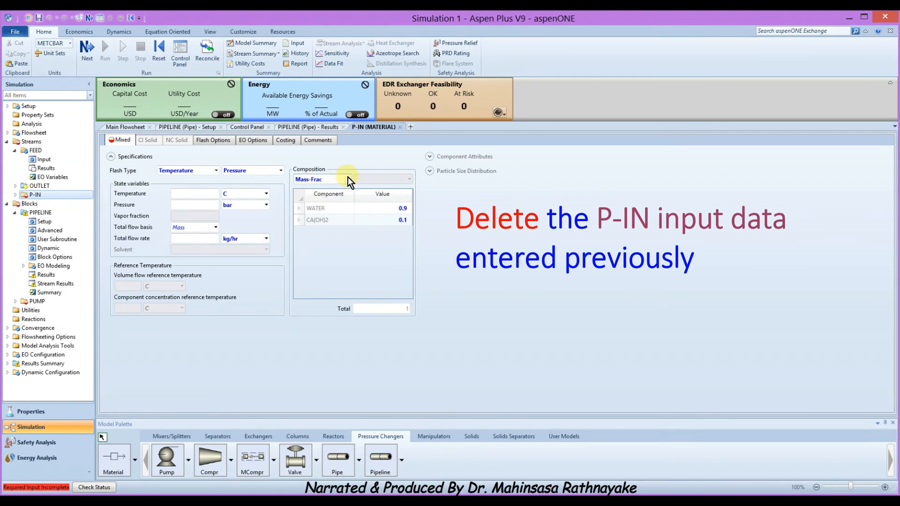
left_click(342, 189)
key("Delete")
left_click(409, 217)
key("Delete")
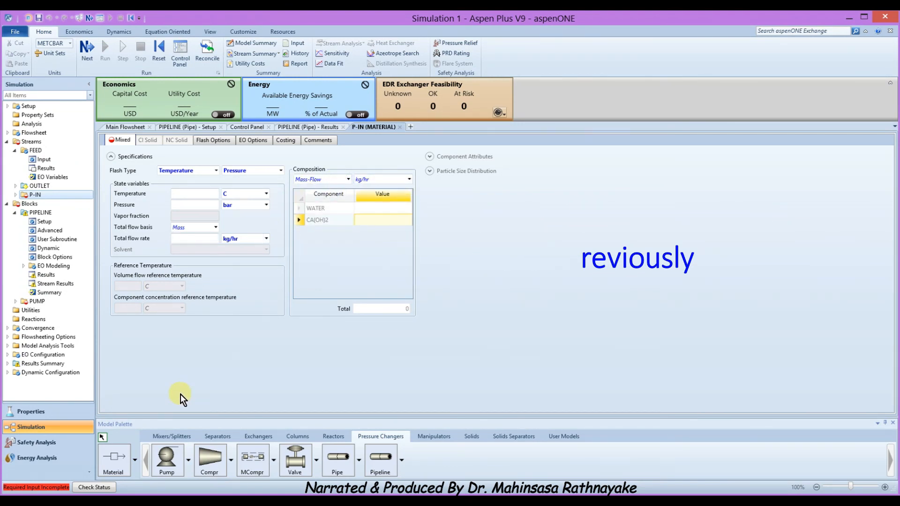
Check the FEED inputs and choose Pressure increase as the outlet specification in the PUMP setup.
left_click(32, 151)
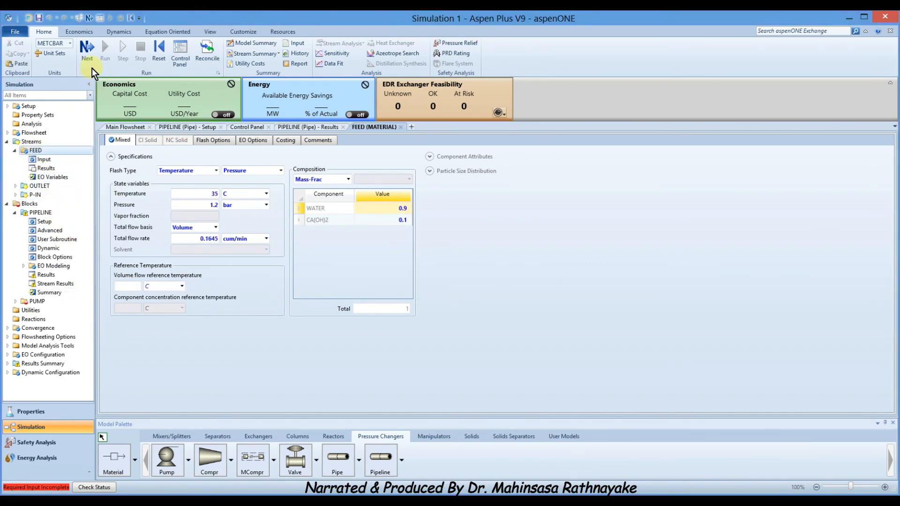
left_click(87, 52)
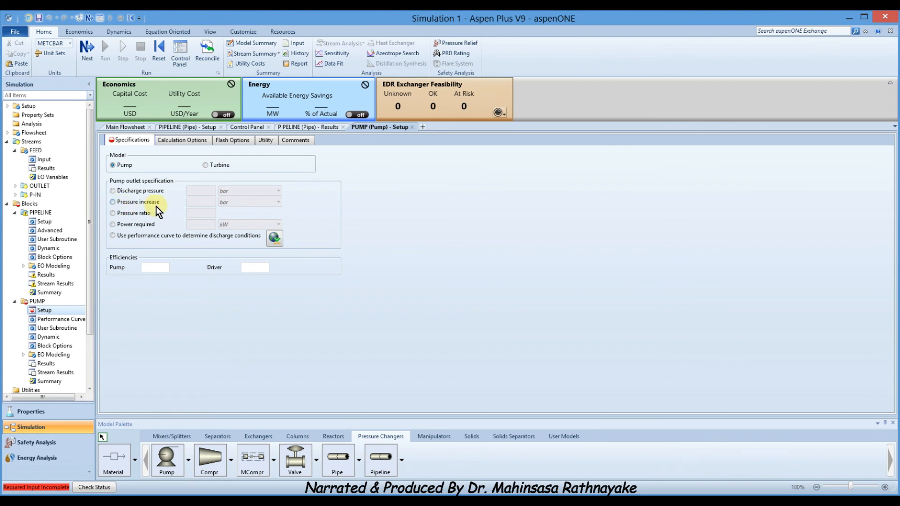
left_click(112, 202)
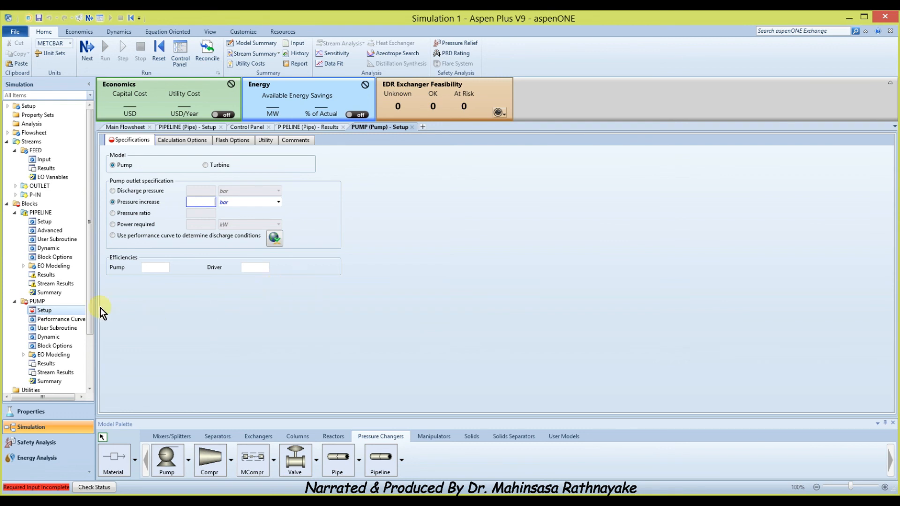
Copy the total pressure drop, 2.10406226 bar, from the PIPELINE results into the pump's pressure increase.
left_click(44, 276)
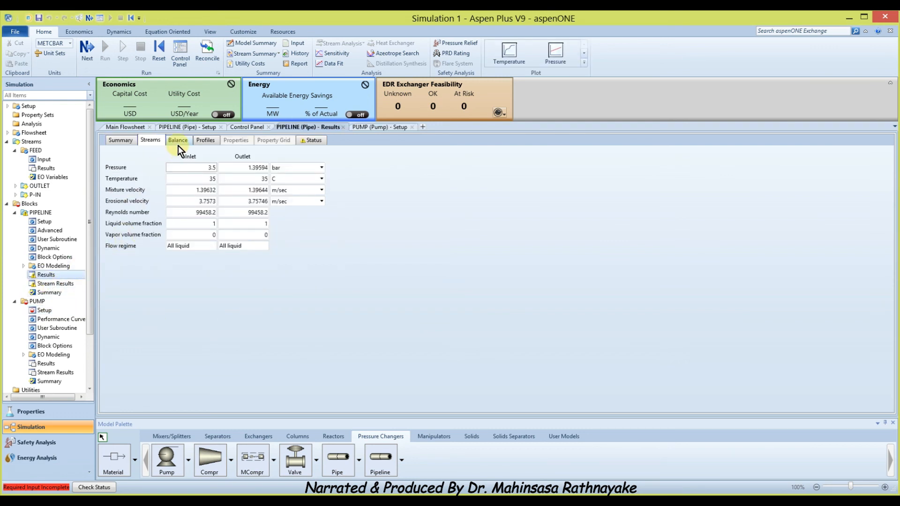
left_click(131, 141)
left_click(214, 156)
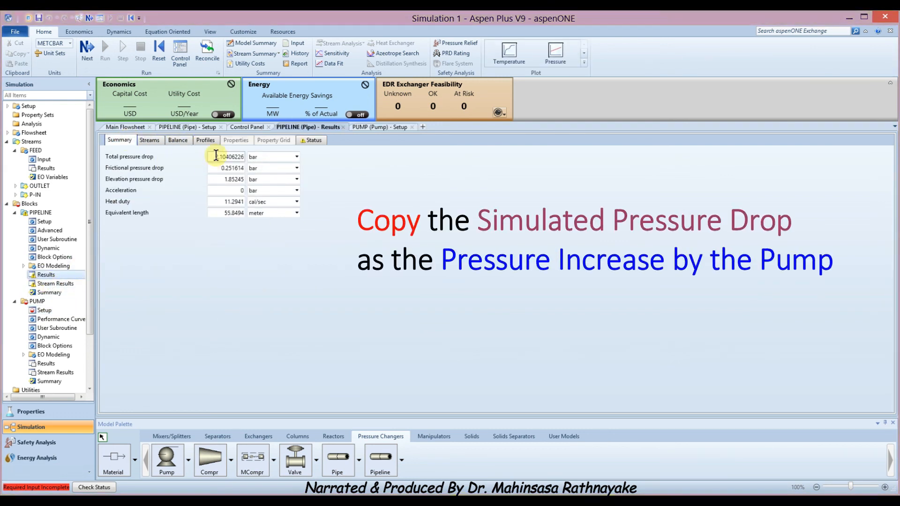
left_click_drag(214, 156, 231, 154)
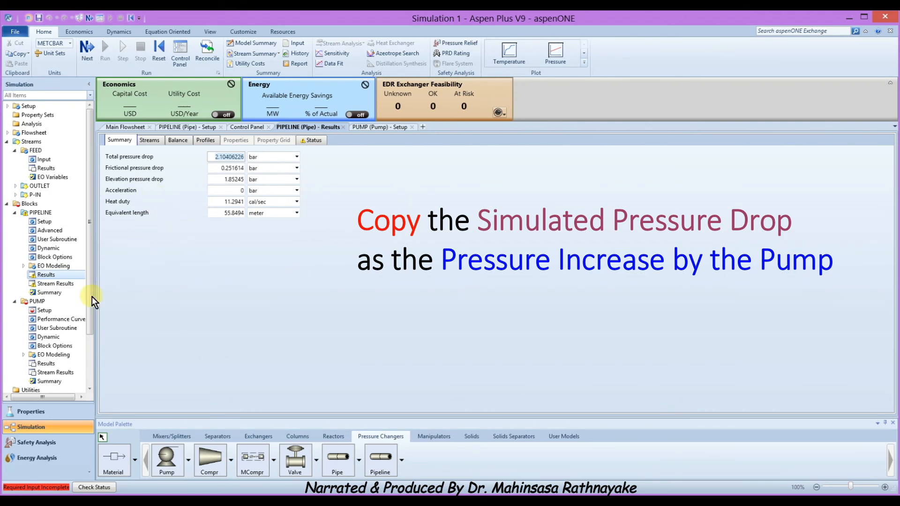
left_click(46, 311)
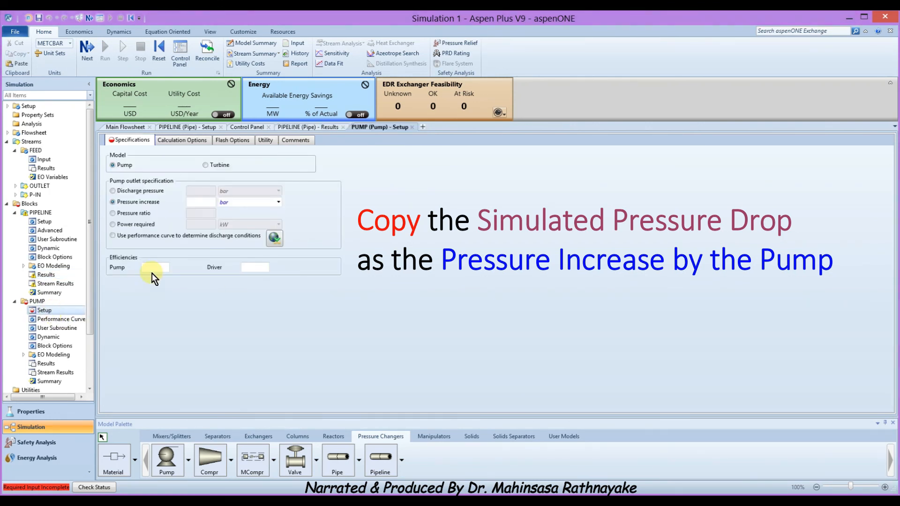
right_click(196, 203)
left_click(226, 249)
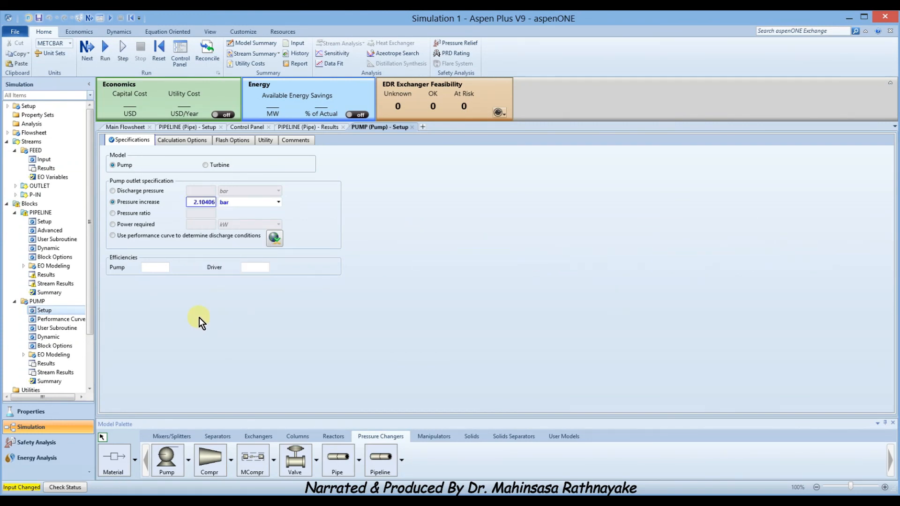
Set the pump efficiency to 0.7 and the hydraulic static head to -1 meter.
left_click(154, 267)
type("0.7")
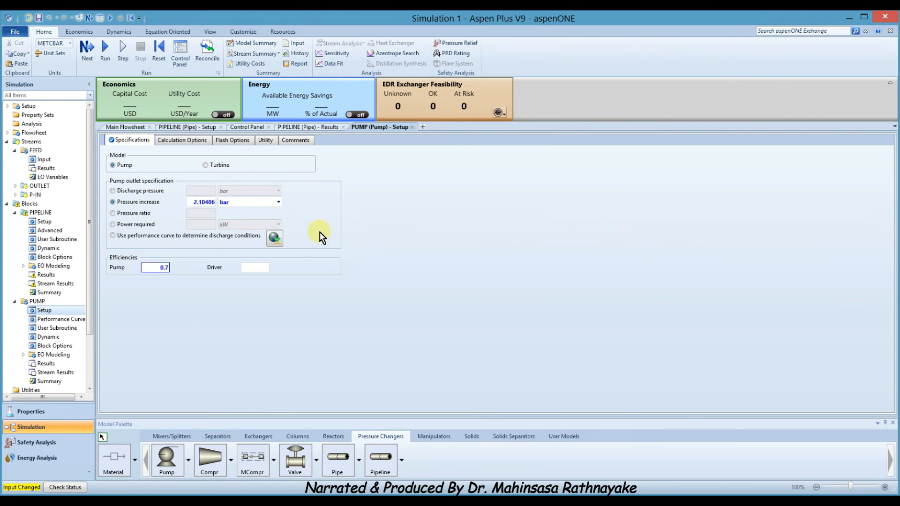
left_click(173, 140)
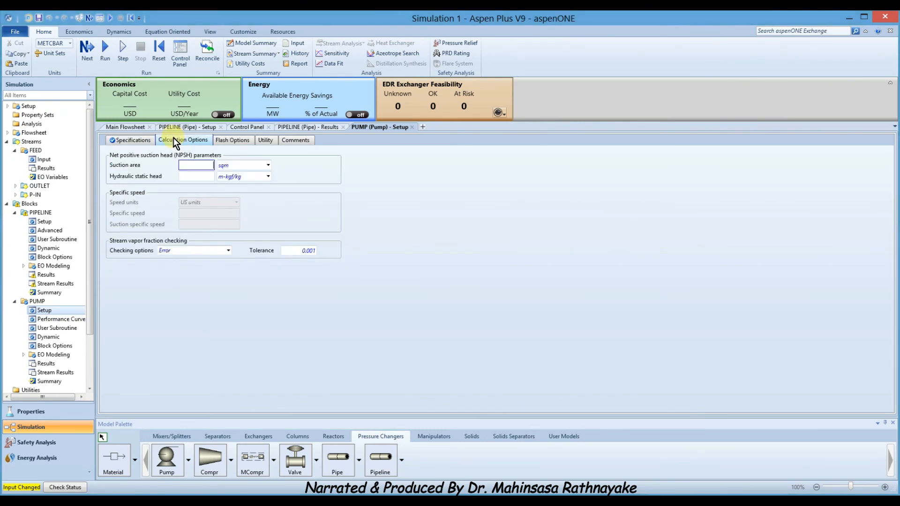
left_click(195, 178)
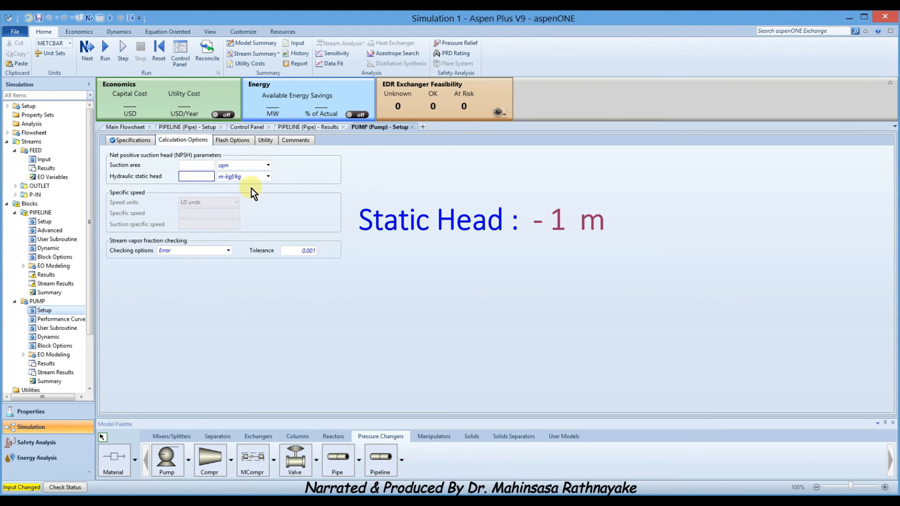
type("-1")
left_click(267, 177)
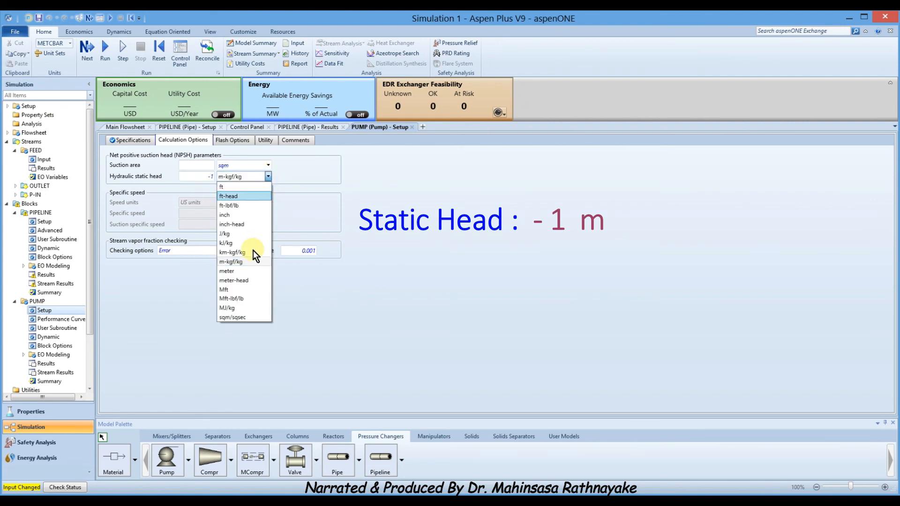
left_click(232, 272)
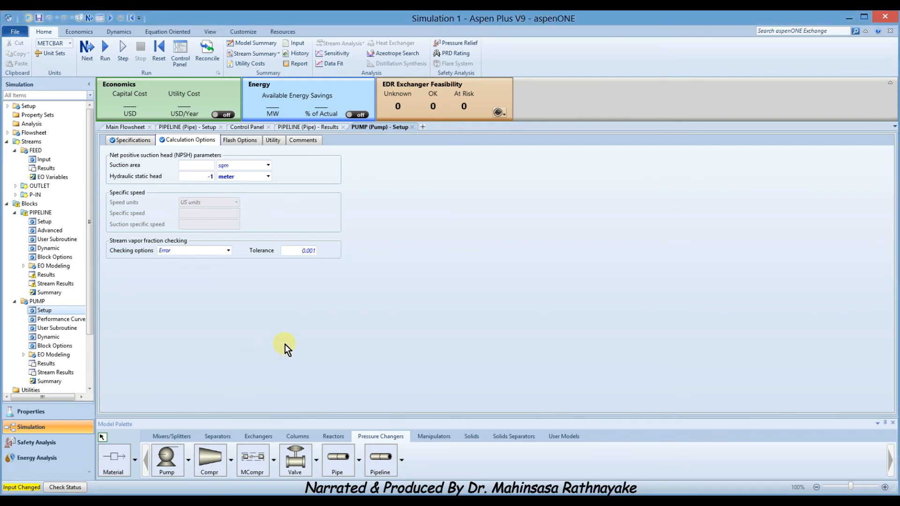
Run the simulation with the pump included and show the brake power in hp in the PUMP results.
left_click(89, 60)
left_click(499, 278)
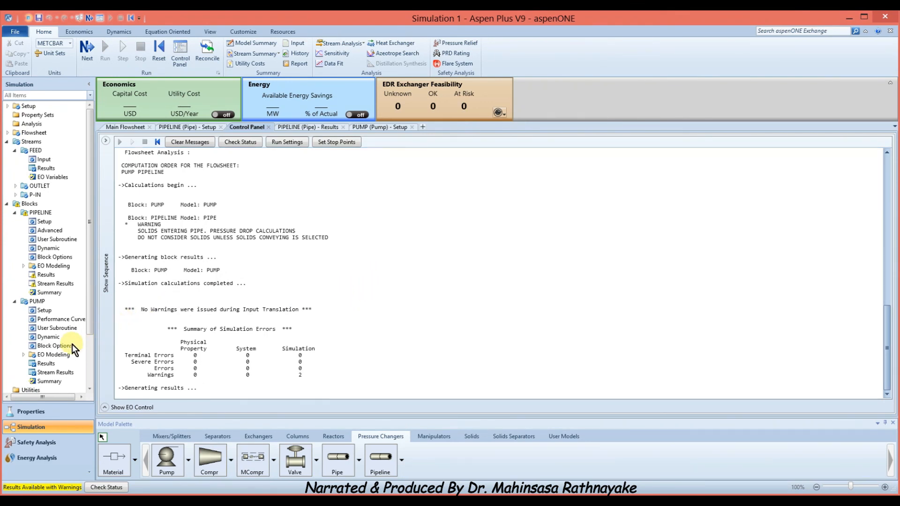
double_click(51, 364)
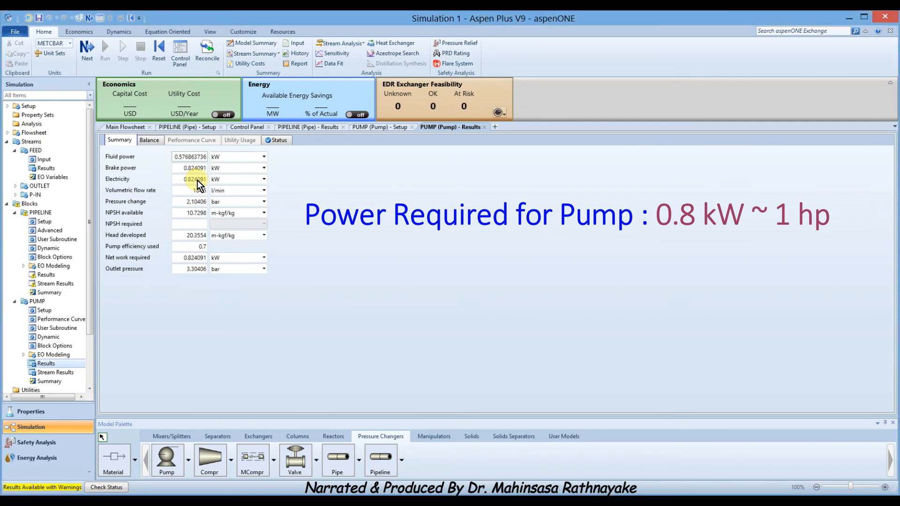
left_click(263, 169)
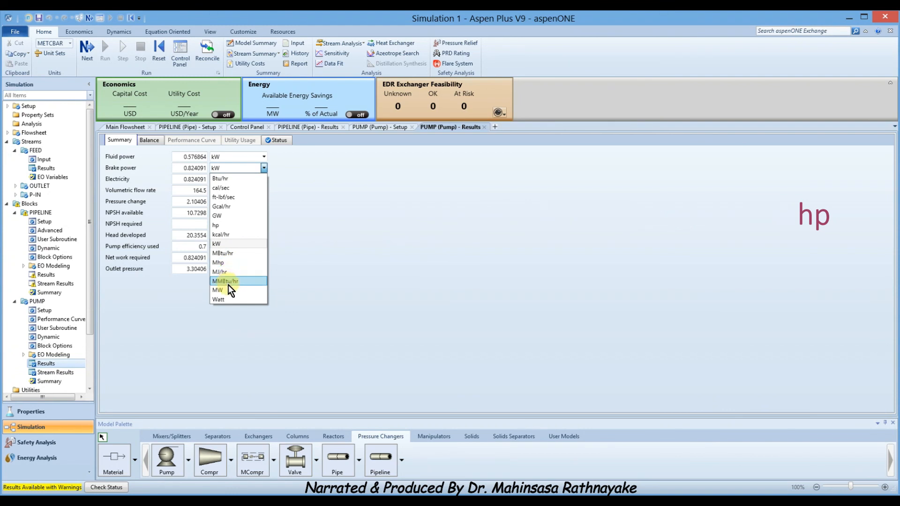
left_click(227, 224)
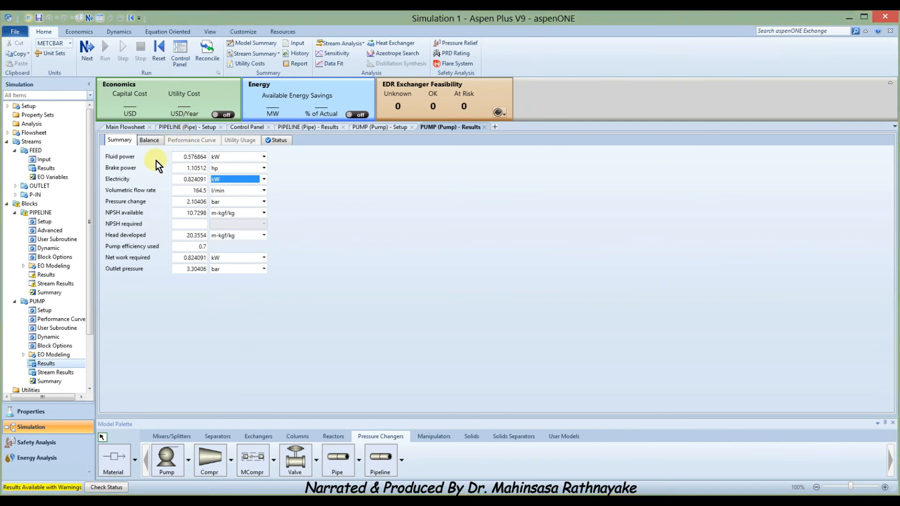
Review the updated PIPELINE pressure drop summary and its inlet and outlet stream results.
left_click(49, 274)
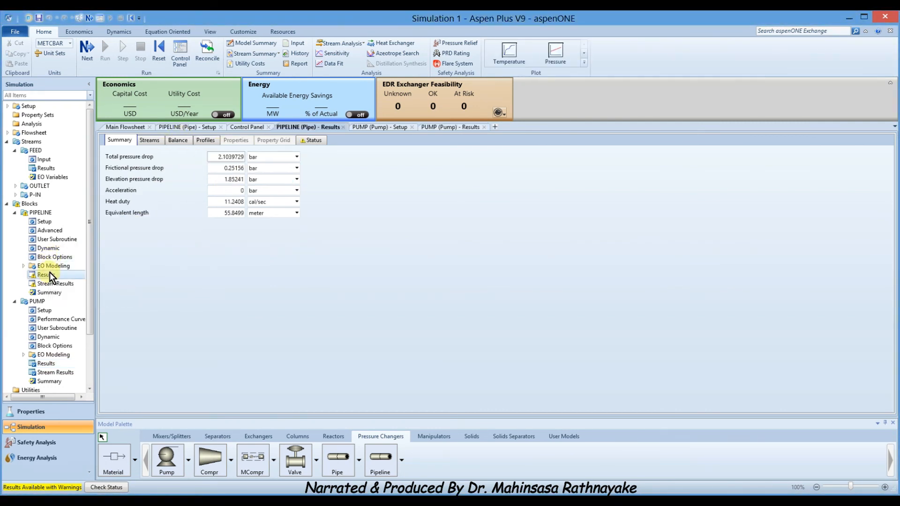
left_click(150, 141)
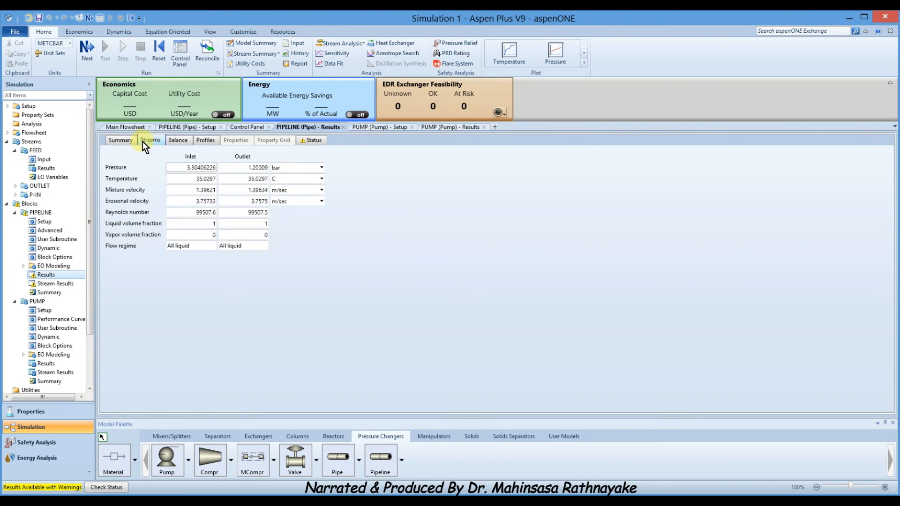